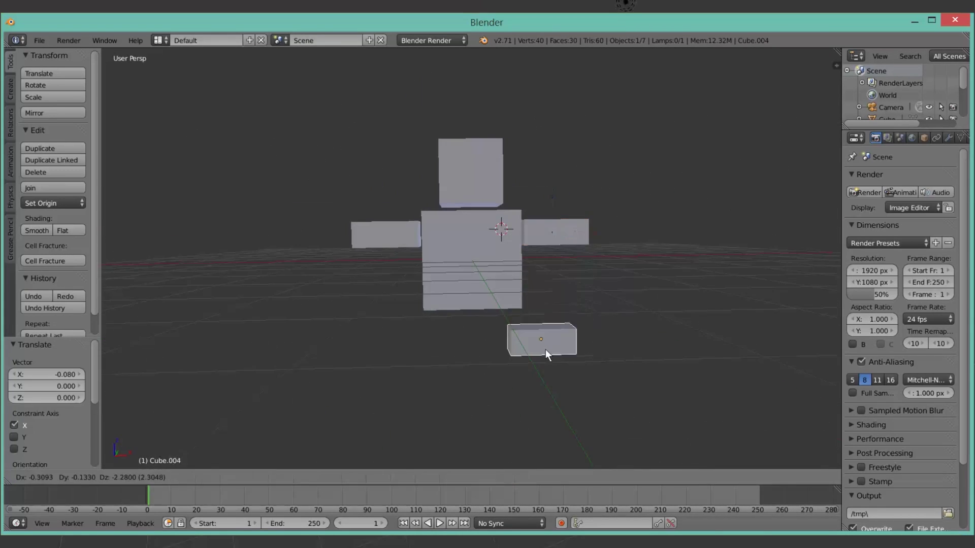
Add a duplicate of the elongated leg under the opposite side of the body, then clear the selection.
scroll(546, 349, up, 3)
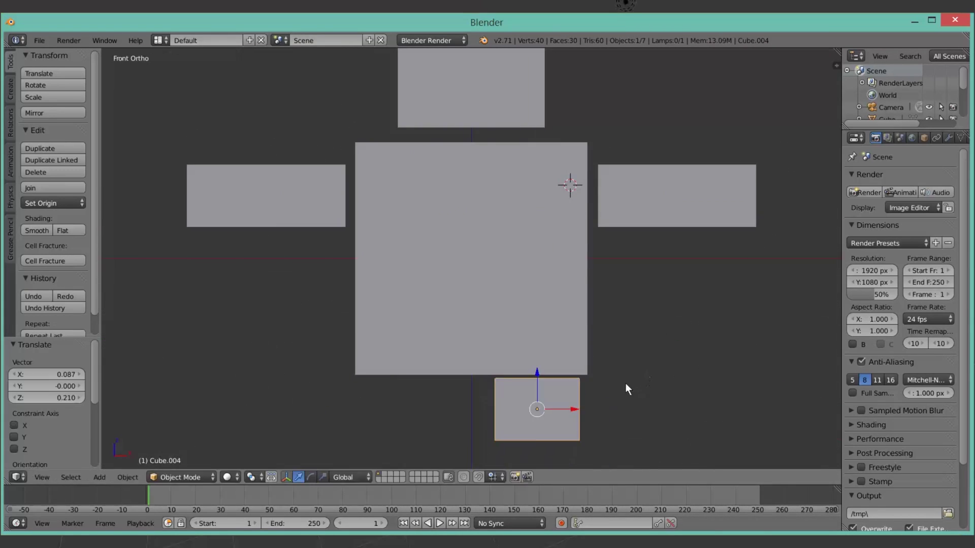
click(42, 478)
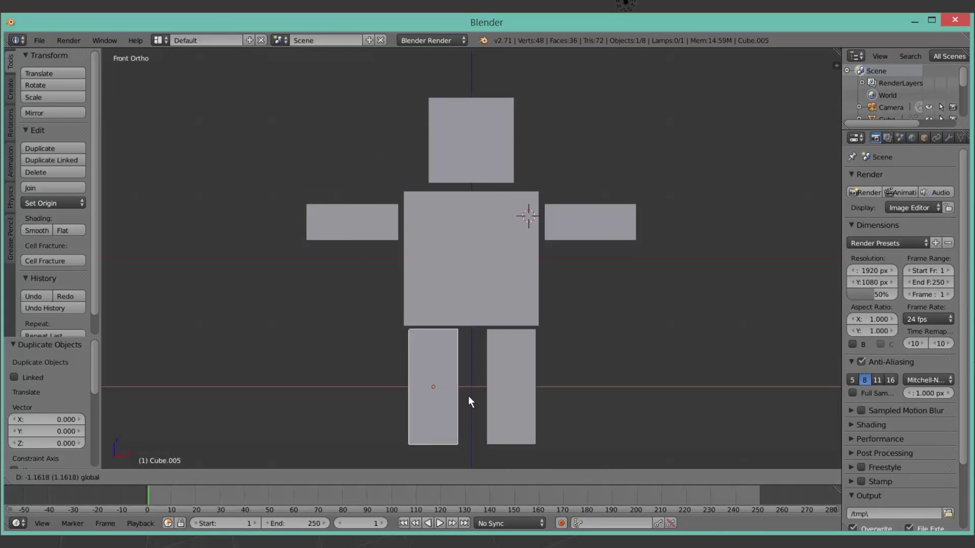
middle_drag(468, 401, 369, 304)
key(a)
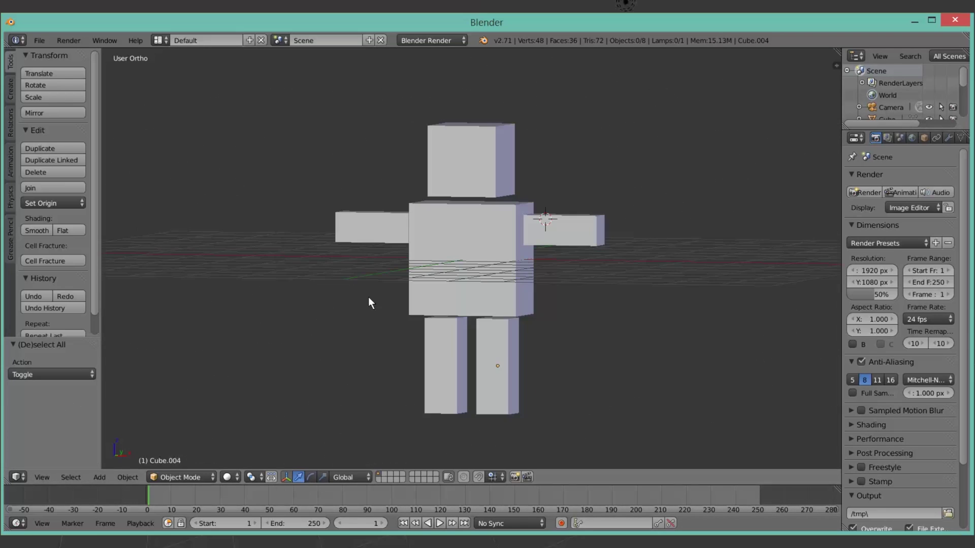
Rename the torso cube as body.
click(783, 389)
text(body)
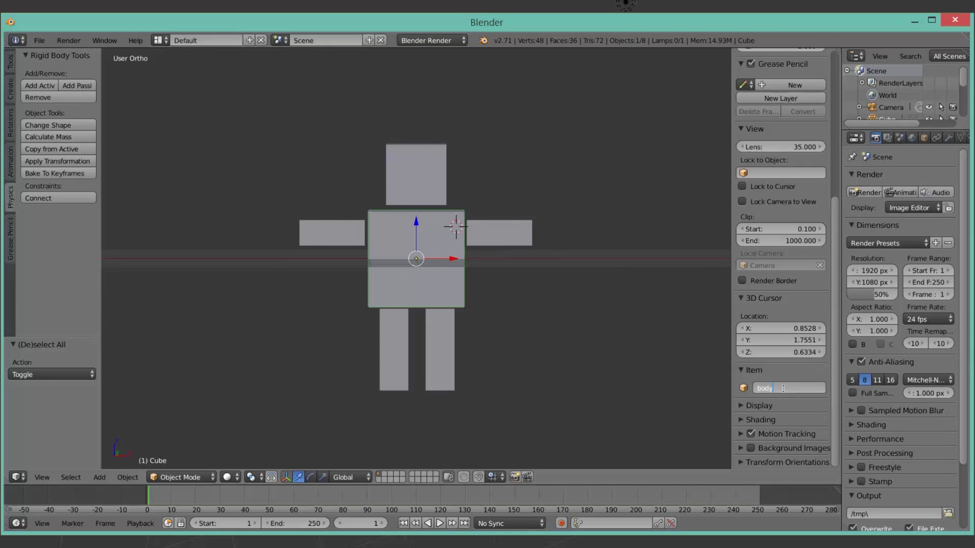
key(Return)
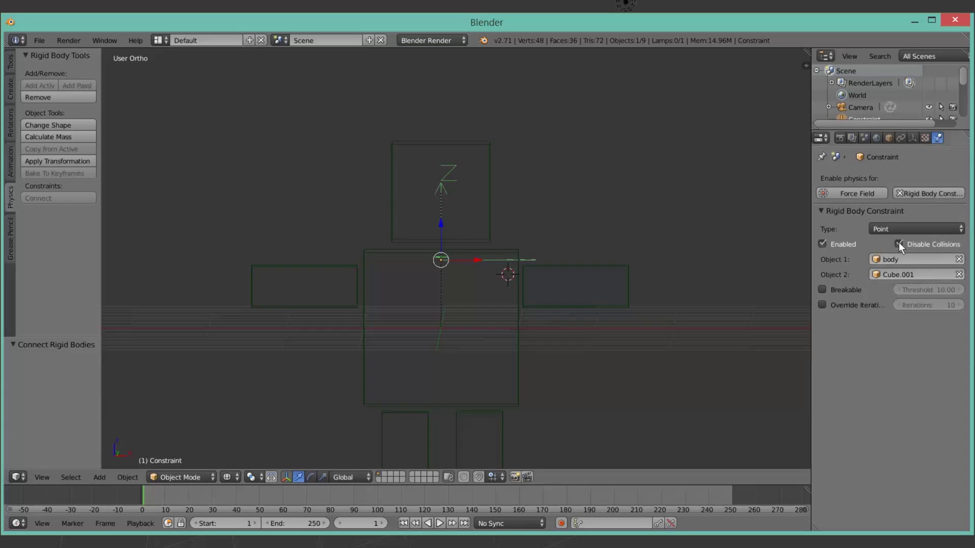
Position the rigid body constraint of the head in the gap between the head and the body.
right_click(489, 192)
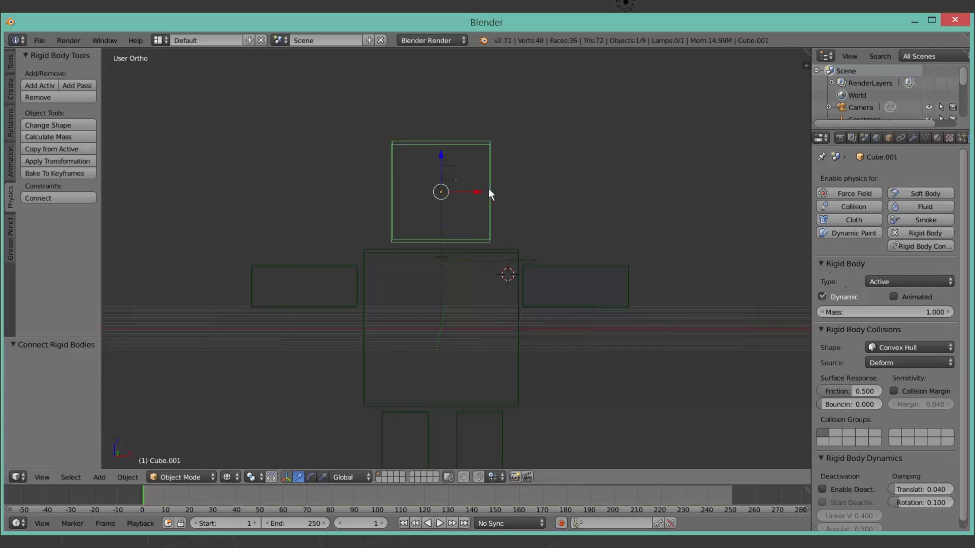
right_click(477, 239)
shift+right_click(518, 353)
key(ctrl+p)
click(508, 348)
key(a)
Connect the body and the arm on its negative X side with a rigid body constraint.
right_click(370, 286)
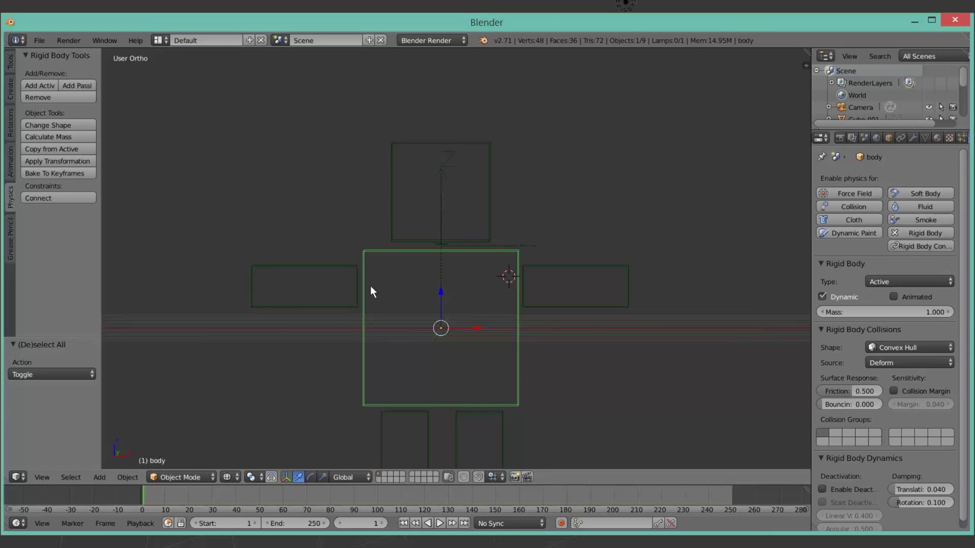
shift+right_click(305, 286)
click(59, 198)
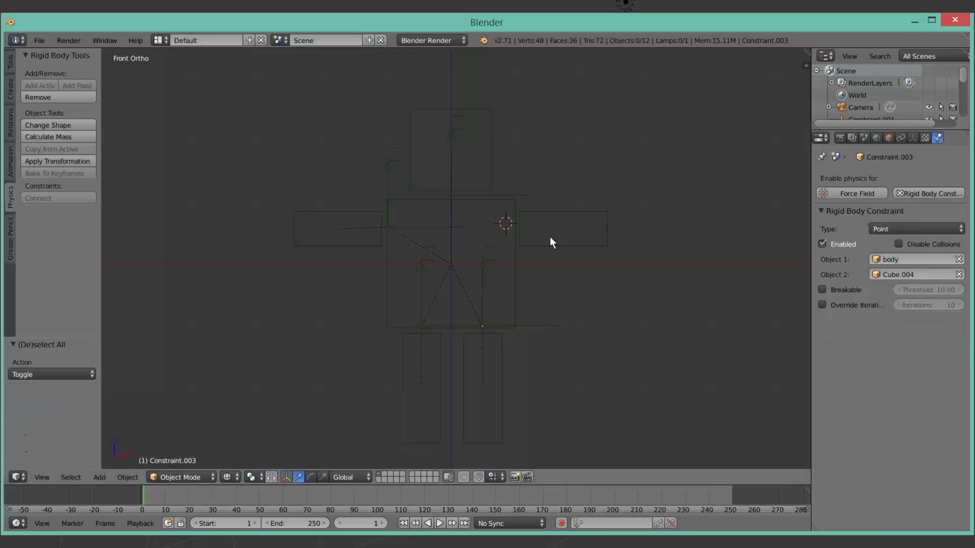
Move the constraint between the body and the positive X arm to their shoulder joint, about 0.14 on X and 0.26 on Z.
key(g)
click(524, 227)
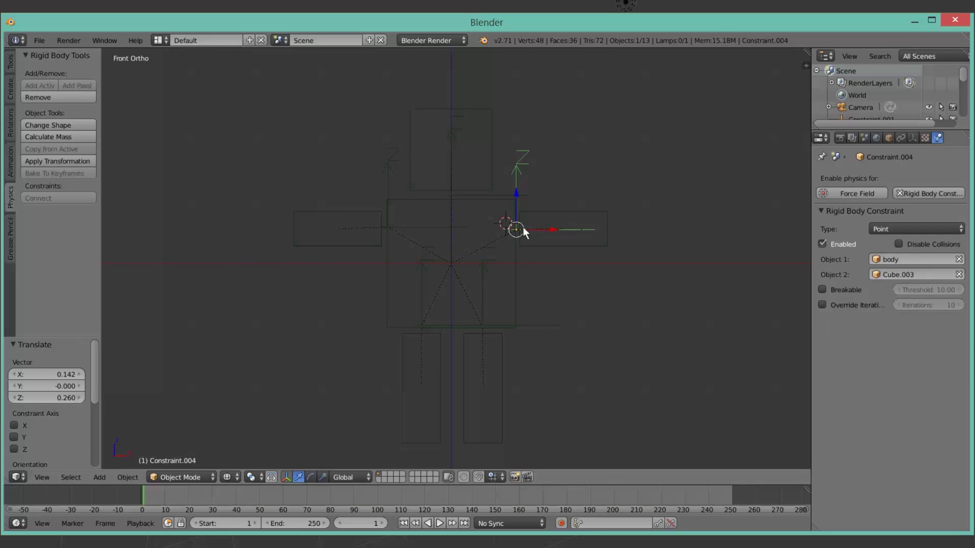
key(g)
key(z)
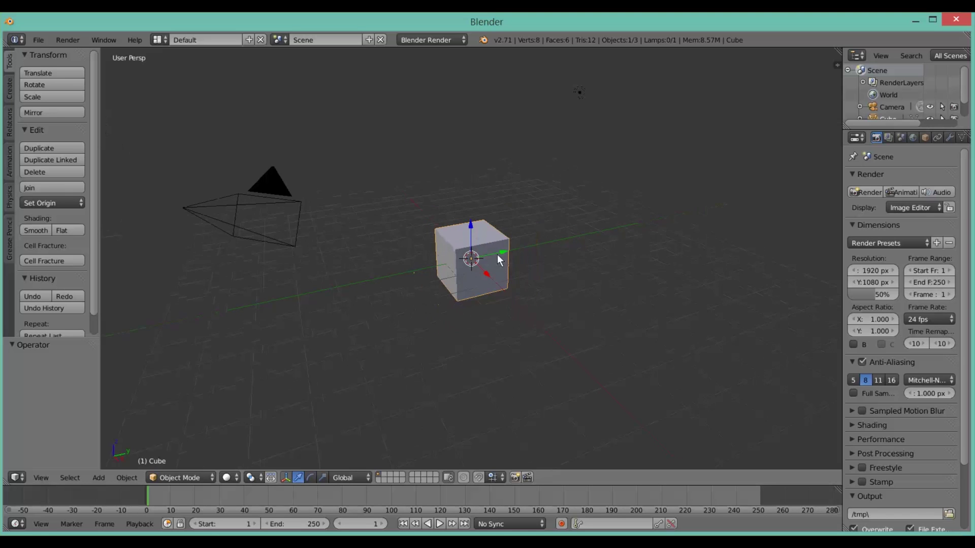
Scale the default cube down along the Y axis to form a thinner torso.
middle_drag(497, 255, 353, 240)
scroll(472, 251, up, 3)
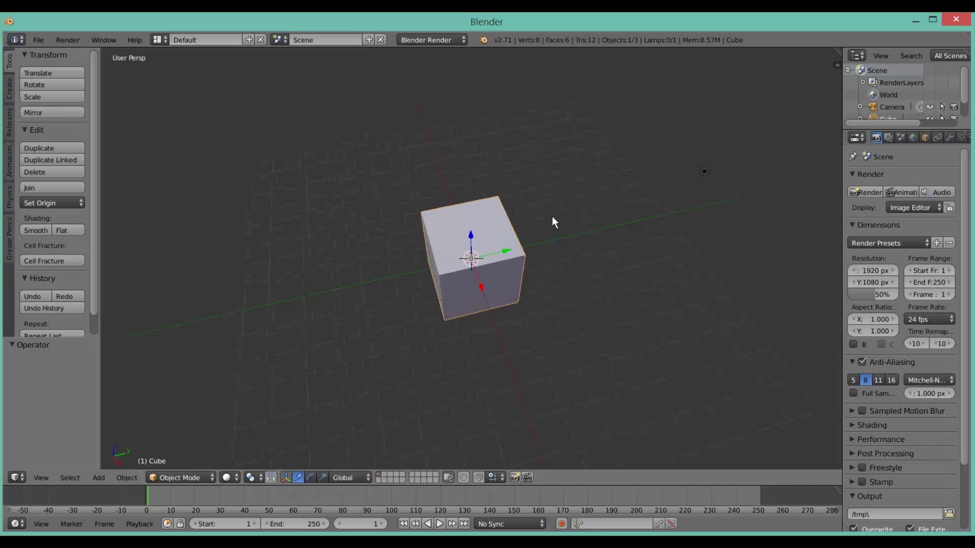
mouse_move(526, 268)
middle_down()
mouse_move(594, 252)
mouse_move(514, 262)
middle_up()
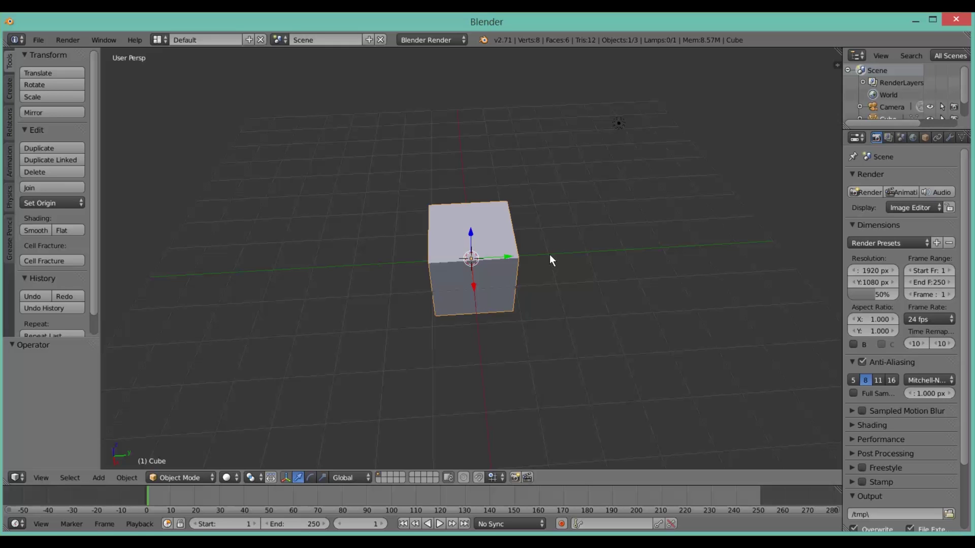
key(s)
key(y)
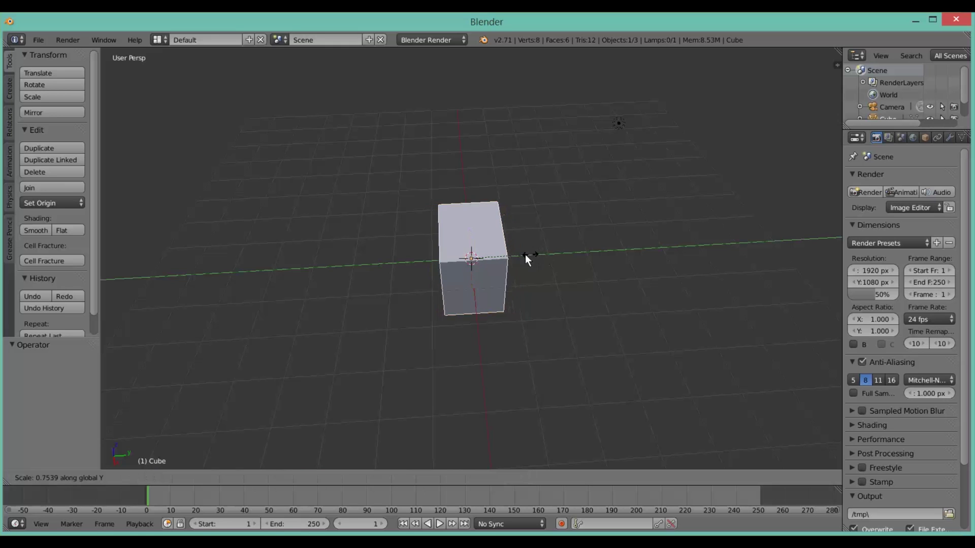
click(514, 255)
Duplicate the torso straight above itself and scale the copy to about 0.59 as a head.
middle_drag(462, 287, 559, 257)
key(shift+d)
right_click(474, 234)
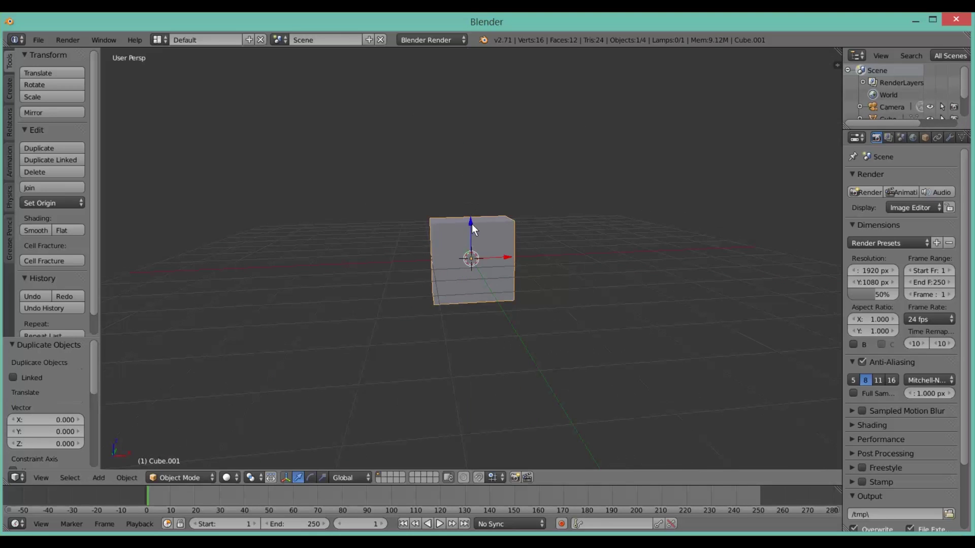
drag(471, 225, 464, 161)
key(s)
click(542, 244)
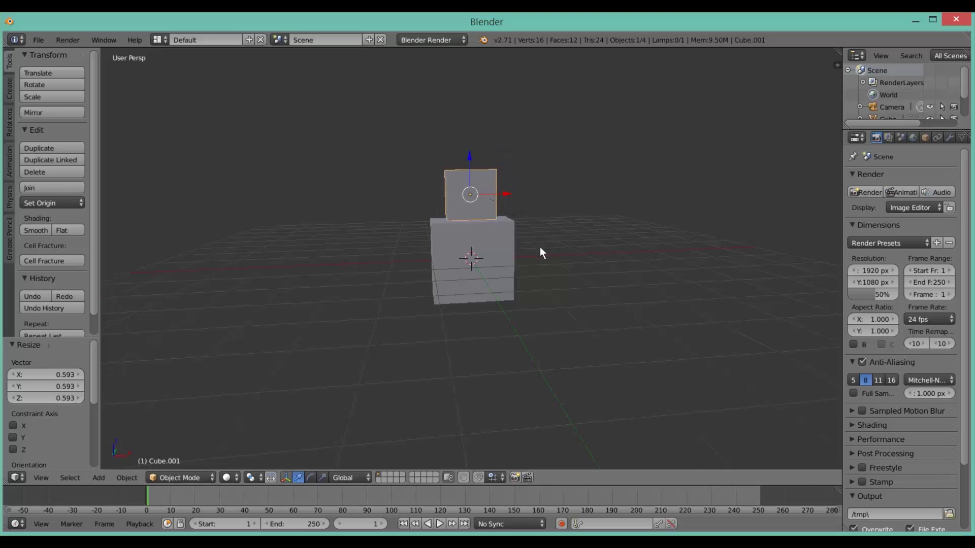
Scale the head along the Y axis by about 1.72 to give it a cubic depth.
middle_drag(541, 248, 626, 253)
key(s)
key(x)
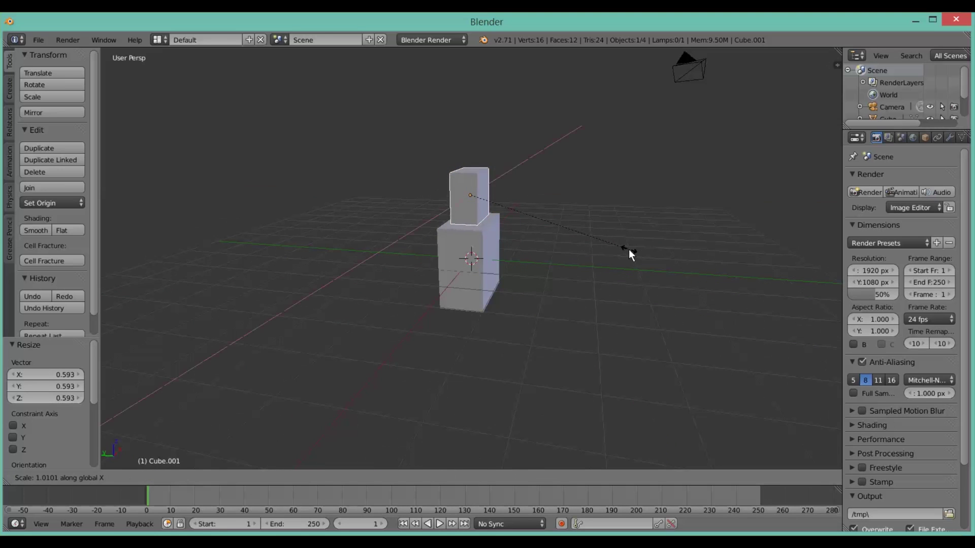
key(y)
click(744, 259)
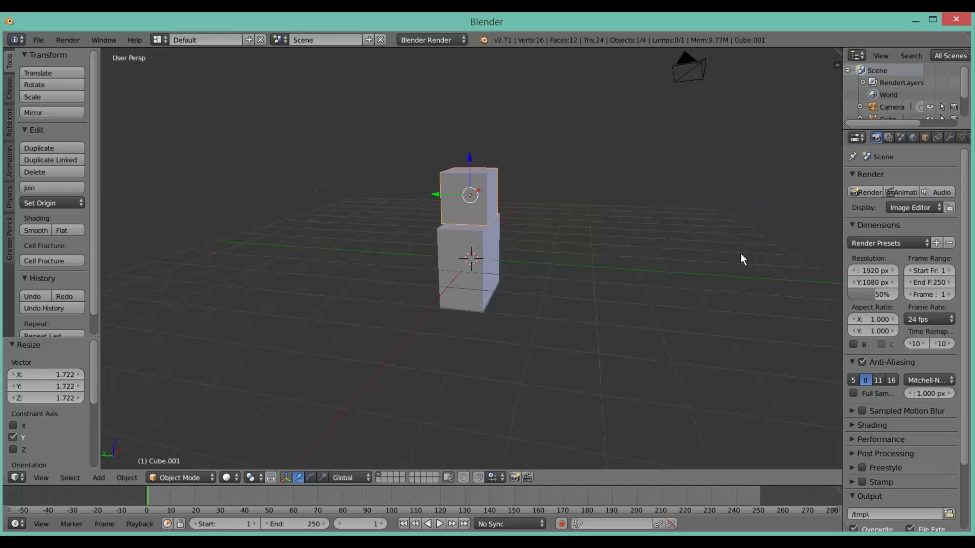
Enlarge the head slightly and raise it about 0.14 along Z above the torso.
middle_drag(740, 254, 621, 220)
key(s)
click(543, 237)
key(g)
key(z)
click(543, 233)
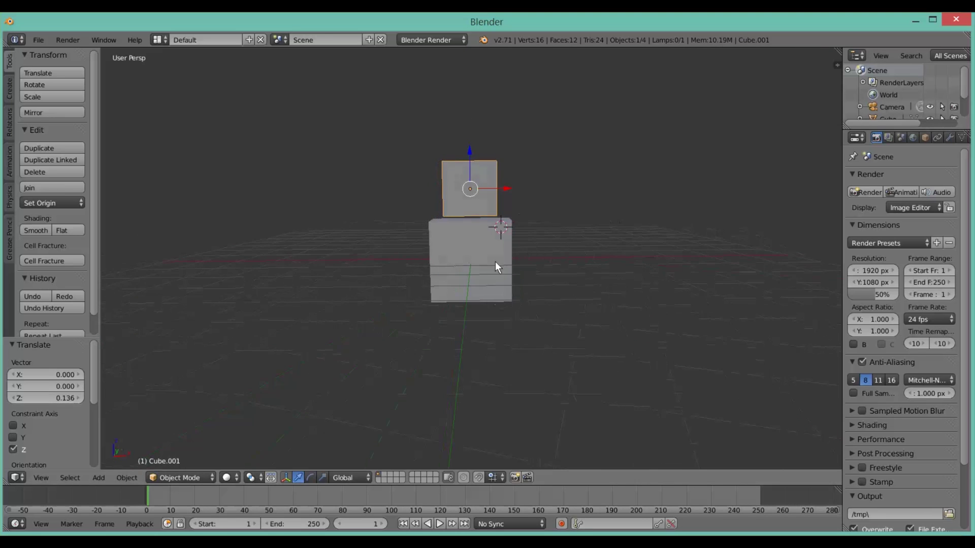
Duplicate the head to the negative X side of the torso and scale the copy to about 0.42 as an arm.
key(shift+d)
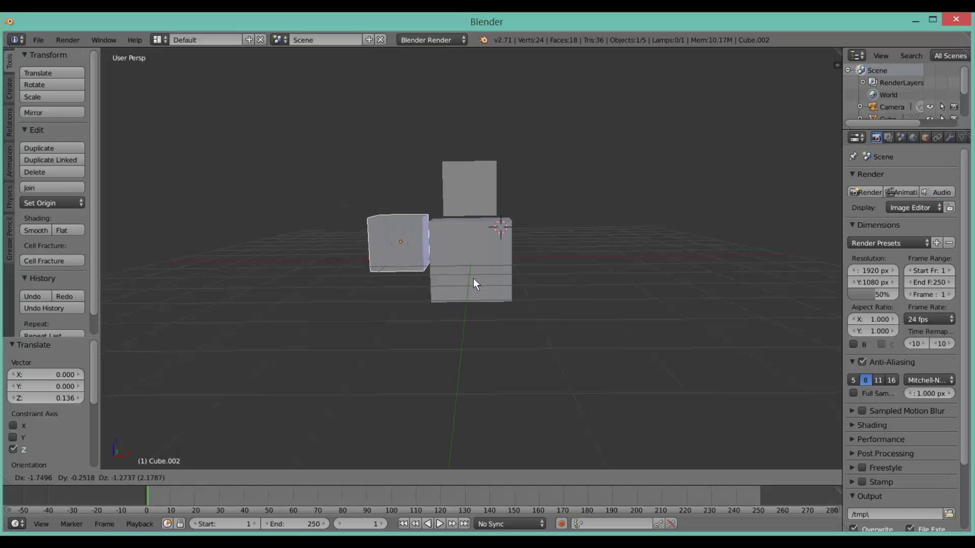
click(472, 278)
key(s)
click(431, 261)
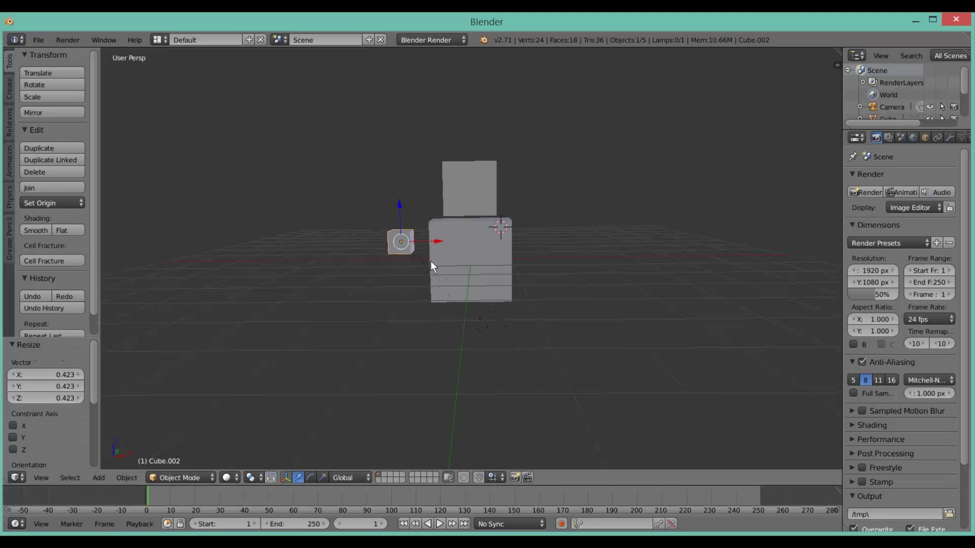
Align the small arm cube with the torso by moving it about 0.05 along Z and 0.21 along Y.
key(g)
key(z)
click(450, 241)
middle_drag(449, 239, 446, 279)
scroll(483, 242, up, 3)
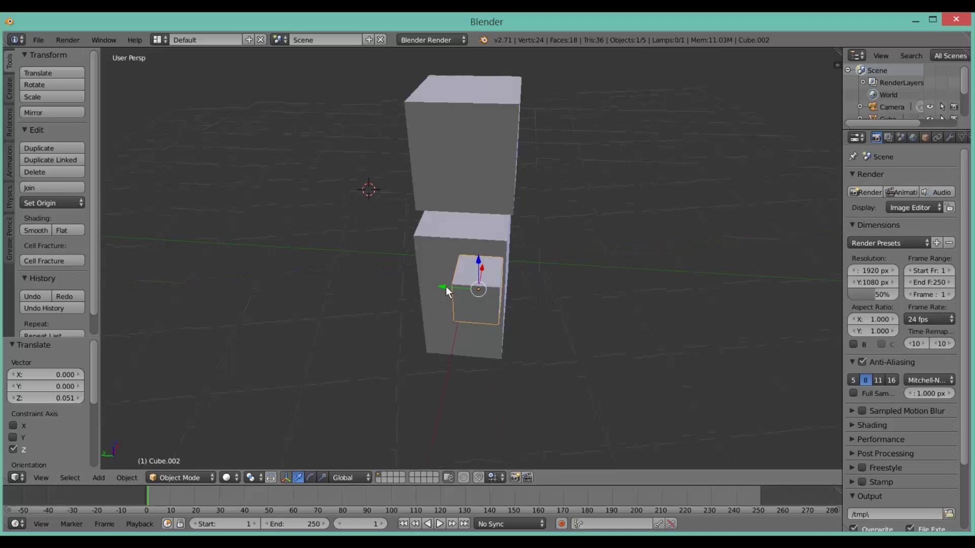
key(g)
key(y)
click(430, 287)
Stretch the arm cube along X to more than twice its length and move it outward beside the torso.
middle_drag(694, 326, 590, 247)
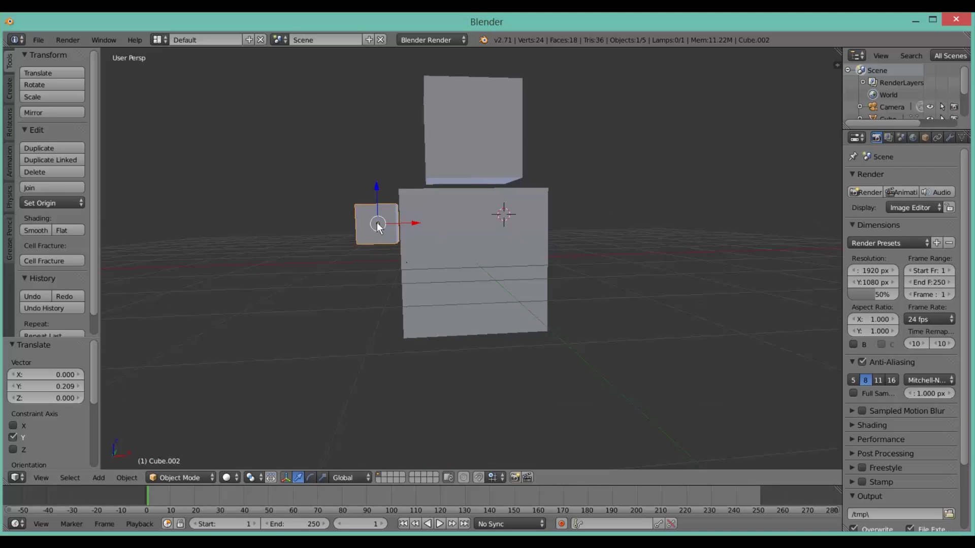
key(s)
key(x)
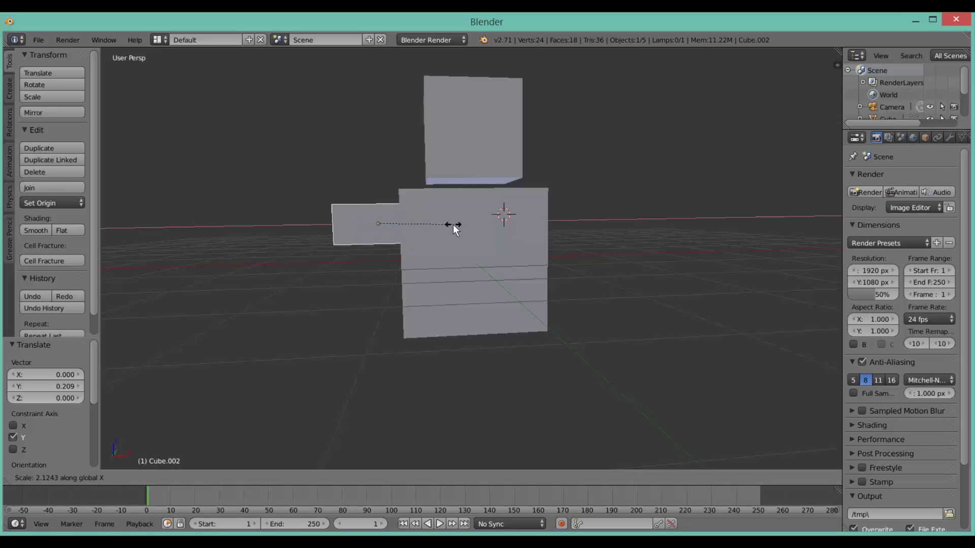
click(467, 227)
drag(405, 218, 382, 223)
Duplicate the arm about 3.62 along X to the torso's opposite side and nudge the copy about -0.08 along X.
key(shift+d)
key(x)
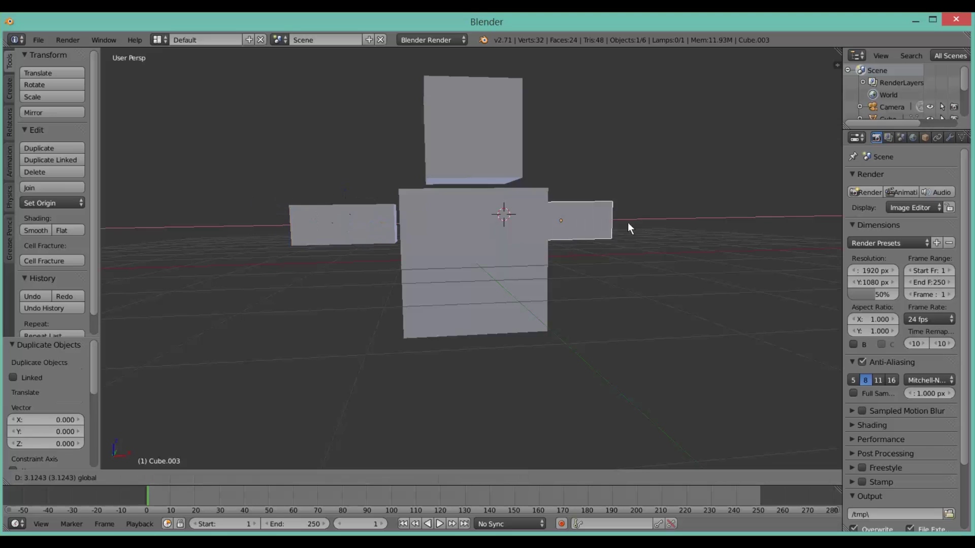
click(634, 224)
middle_drag(635, 224, 600, 237)
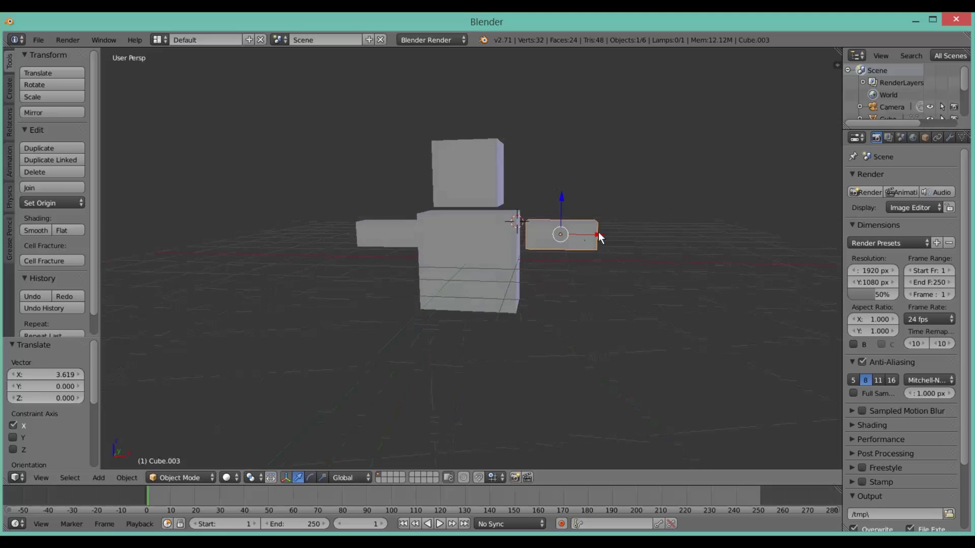
drag(598, 235, 596, 236)
middle_drag(559, 243, 578, 232)
Duplicate the arm to a spot below the torso, about -1.29 on X and -2.05 on Z, and switch to front orthographic view.
key(shift+d)
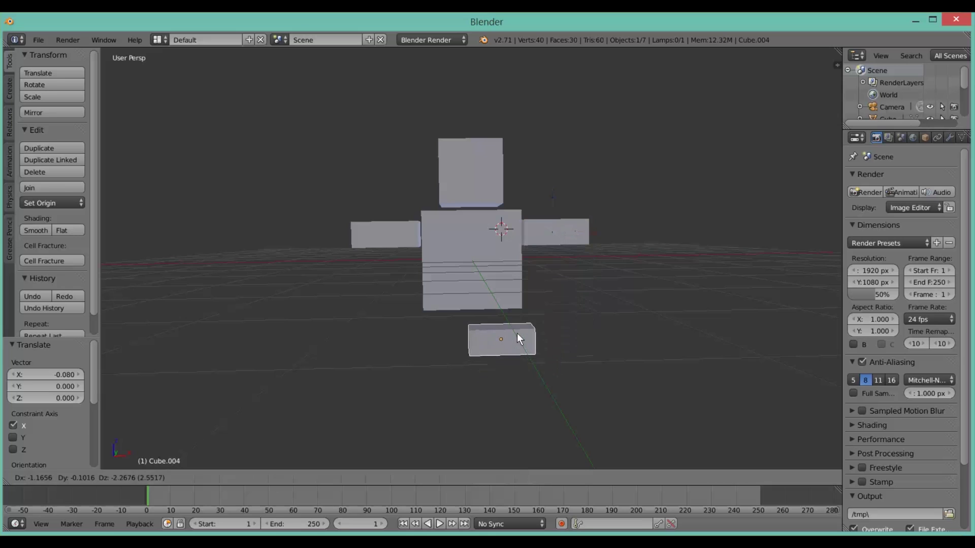
click(512, 325)
key(KP_1)
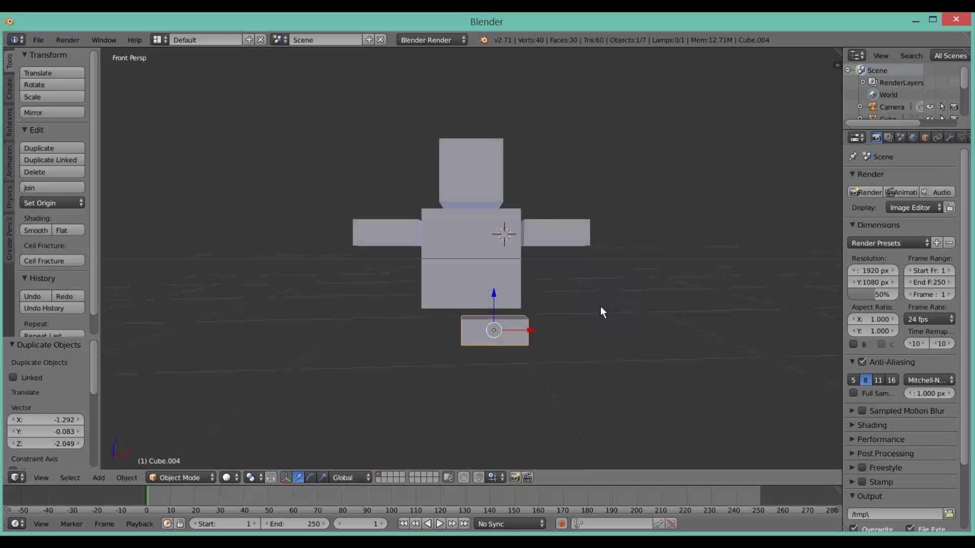
key(KP_5)
scroll(601, 312, up, 5)
Narrow the leg block along X and move it about 0.09 on X and 0.21 on Z, just beneath the torso.
key(x)
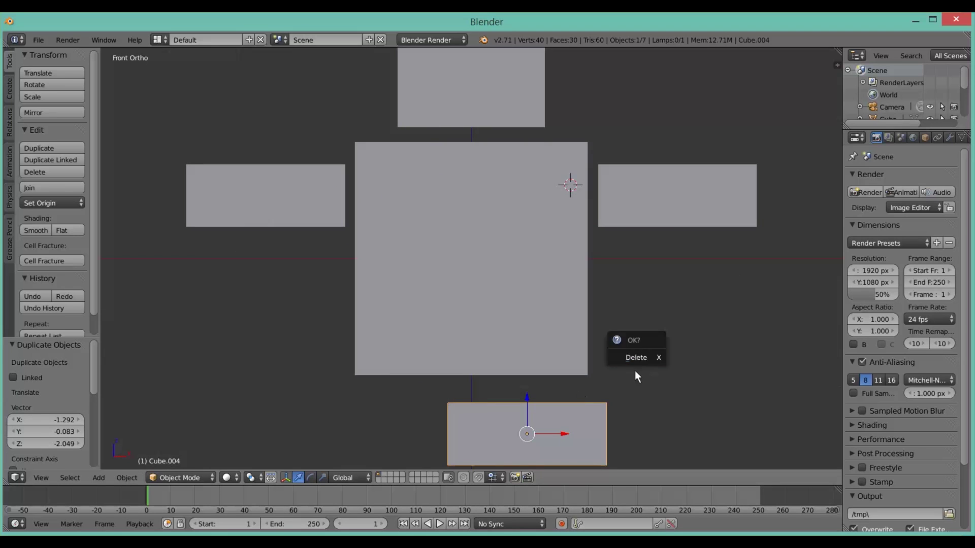
key(s)
key(x)
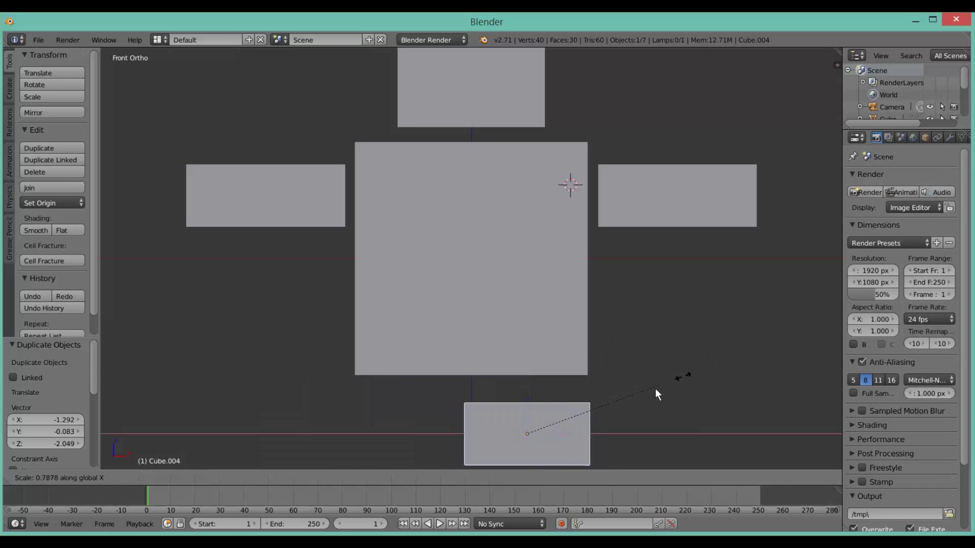
click(634, 404)
key(g)
click(618, 394)
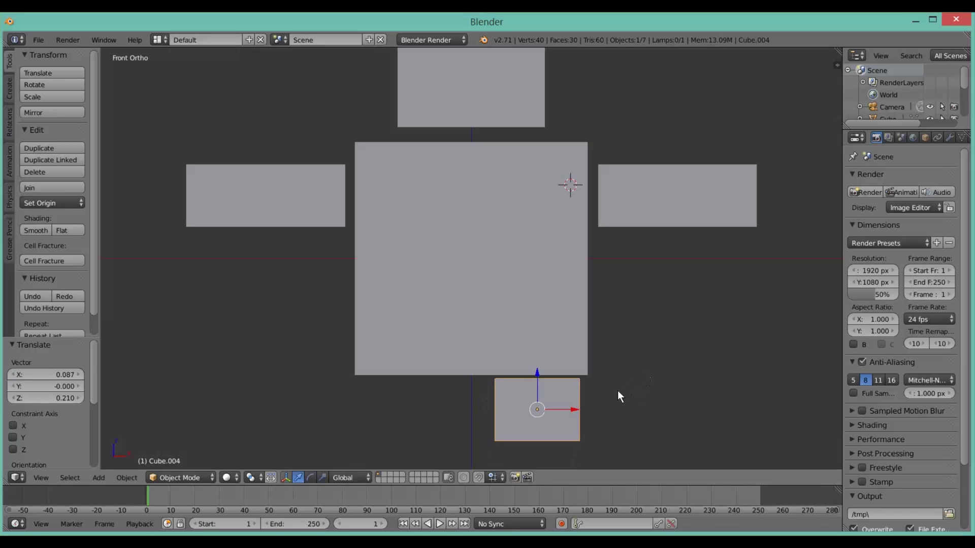
Stretch the leg along Z by about 1.38 and again by about 1.56, then lower it about 0.34 to clear the torso.
key(s)
key(z)
click(632, 429)
scroll(630, 406, down, 3)
key(s)
key(z)
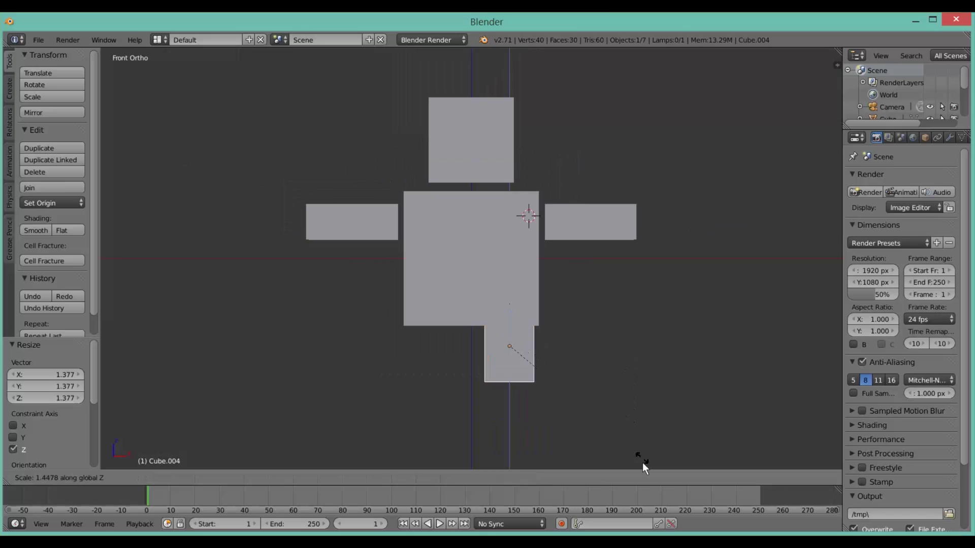
click(643, 465)
key(g)
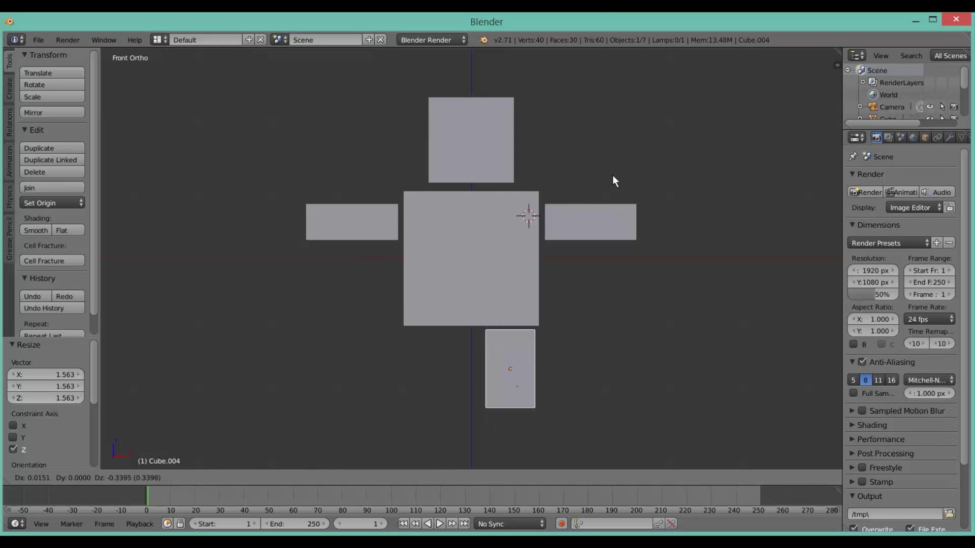
click(614, 176)
Lengthen the leg further by scaling it about 1.48 along Z.
click(50, 475)
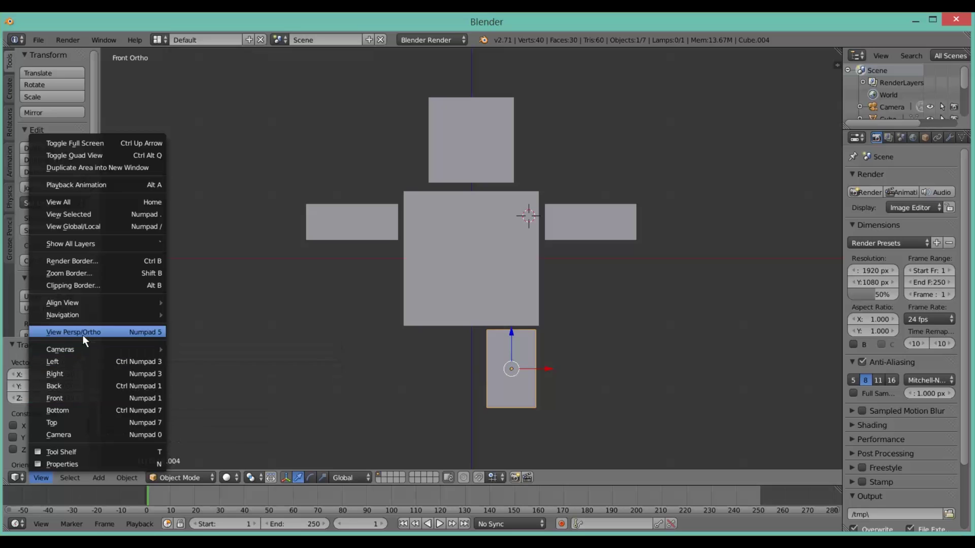
key(s)
key(z)
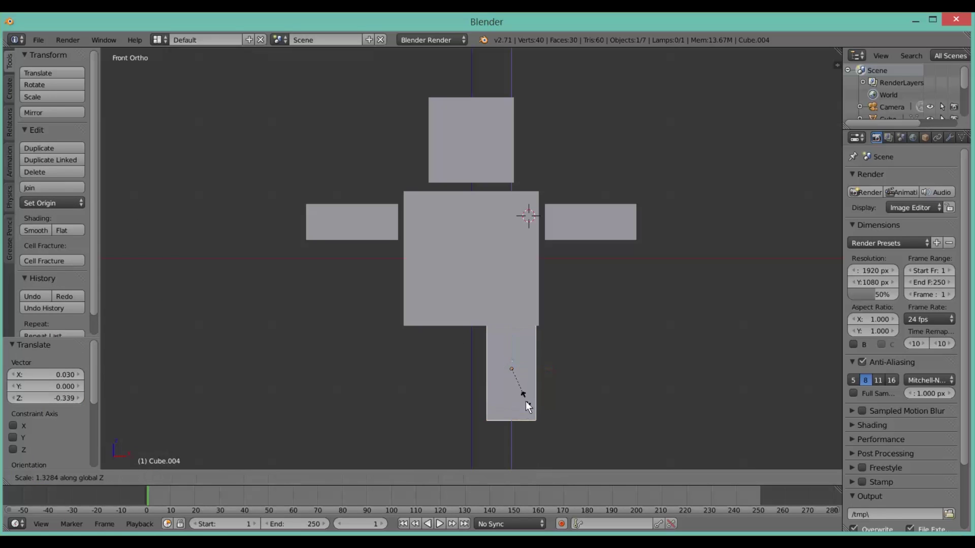
click(527, 415)
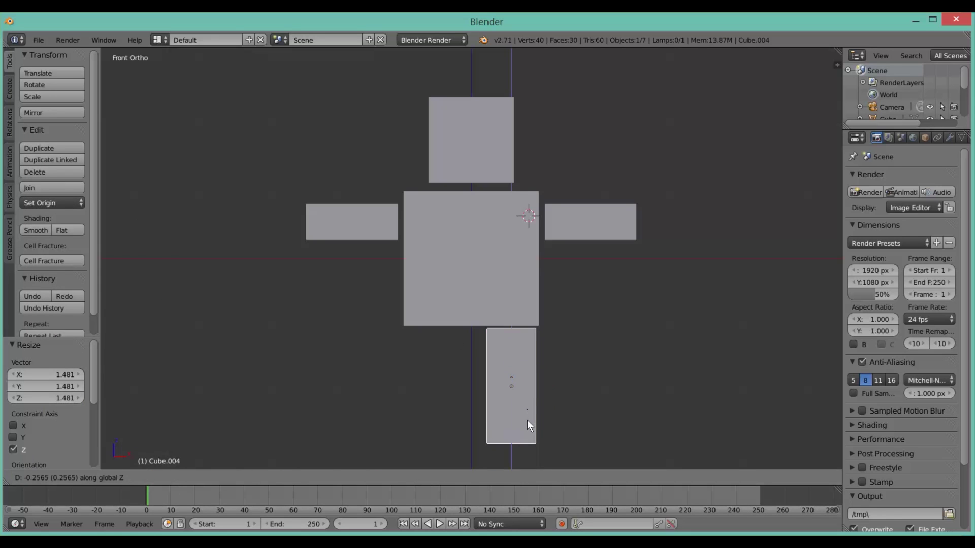
Lower the lengthened leg about 0.26 along Z so it clears the torso.
key(shift+d)
key(z)
click(541, 424)
Duplicate the leg and move the copy about -1.16 along X to form the second leg.
key(shift+d)
key(z)
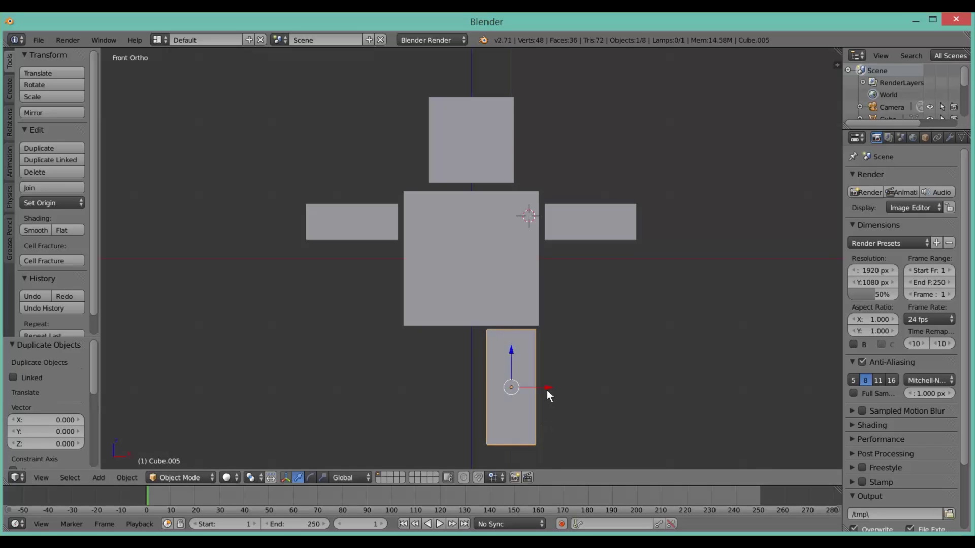
key(x)
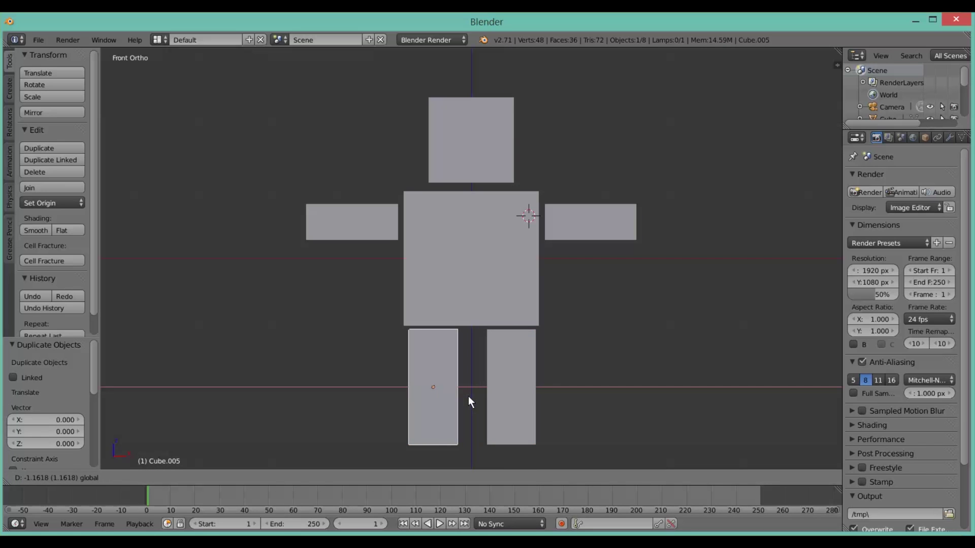
click(468, 396)
right_click(592, 226)
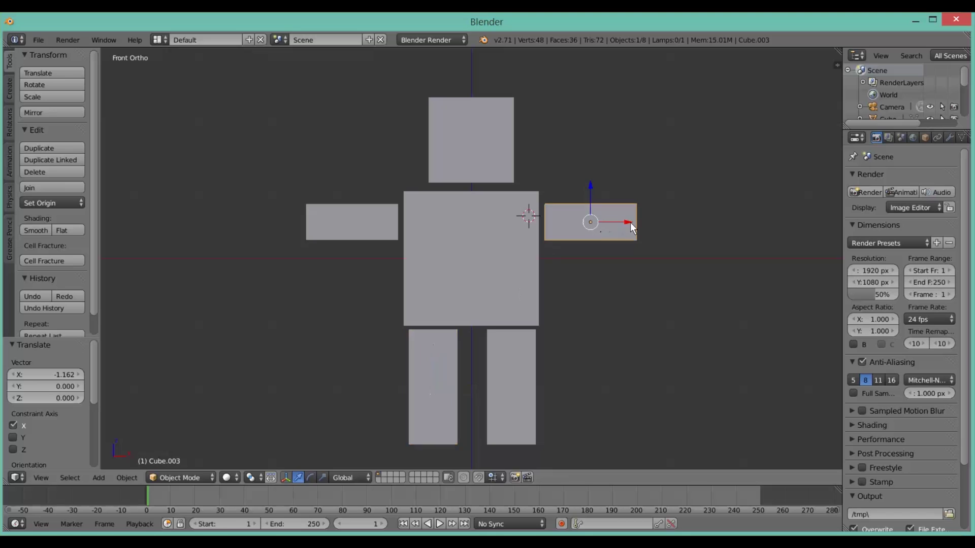
key(a)
Move both legs about 0.11 along Y so they sit centred beneath the torso.
middle_drag(598, 336, 475, 330)
right_click(470, 328)
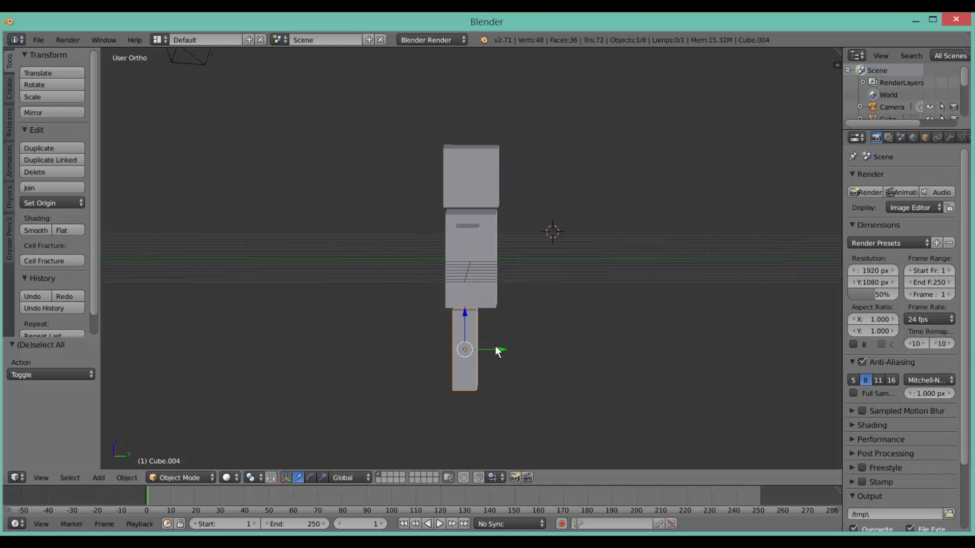
key(shift+d)
key(y)
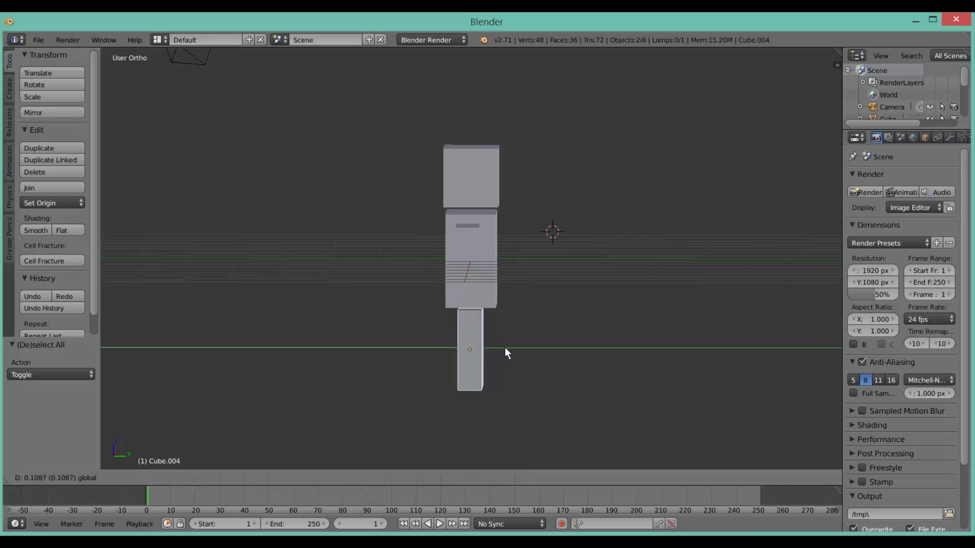
click(505, 347)
key(a)
middle_drag(516, 348, 592, 339)
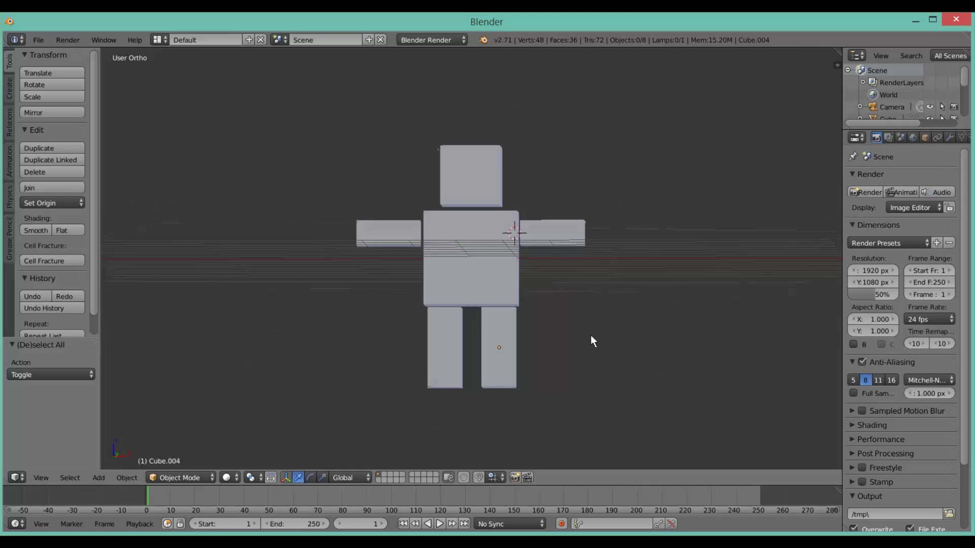
Narrow both legs together by scaling them down along X.
right_click(443, 327)
shift+right_click(498, 338)
key(s)
key(x)
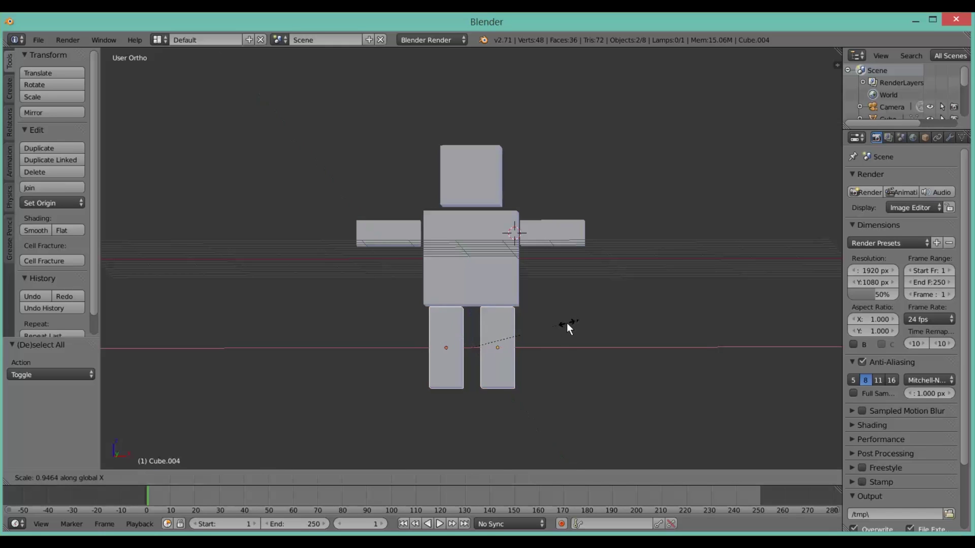
click(555, 325)
scroll(558, 327, down, 2)
key(a)
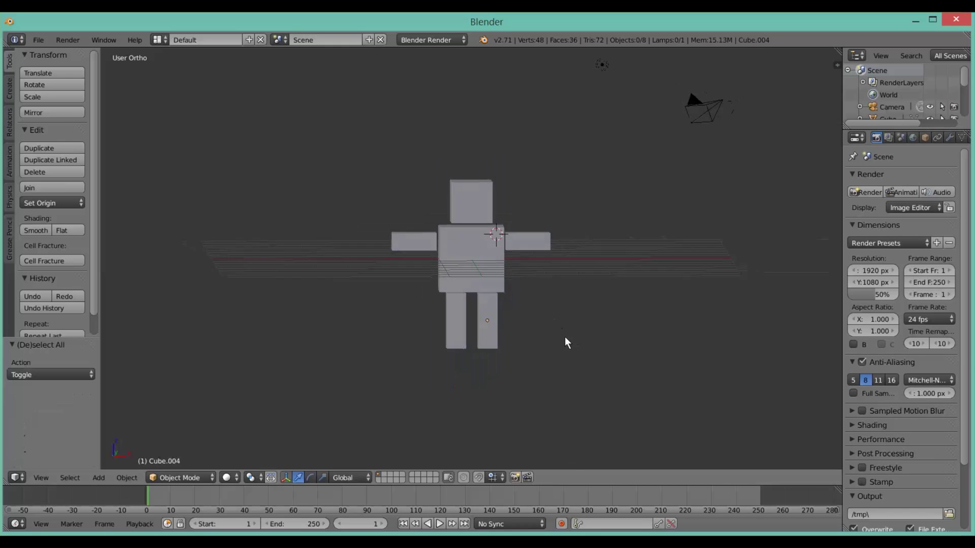
Make the head, both arms, both legs and the torso active rigid bodies, with the torso as the active object.
middle_drag(564, 337, 543, 335)
scroll(543, 335, up, 3)
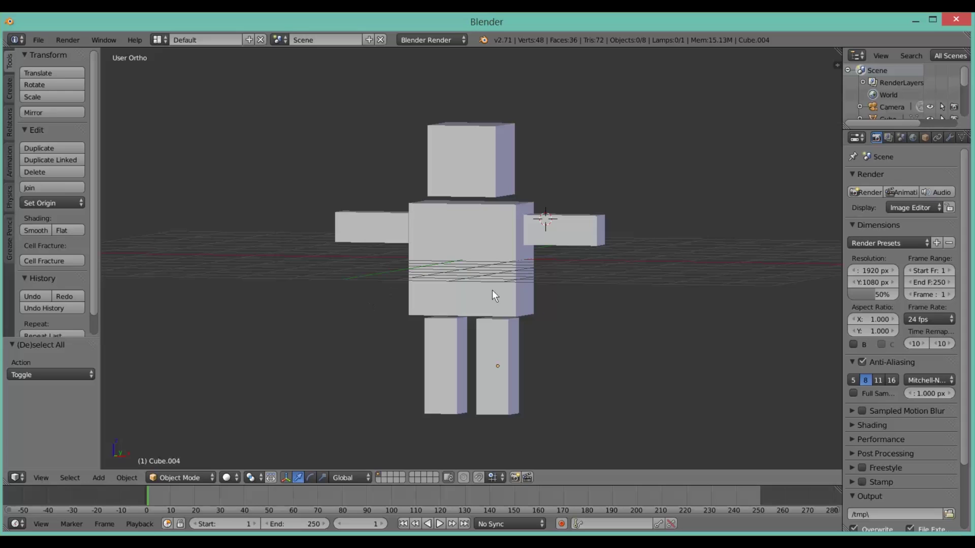
click(9, 198)
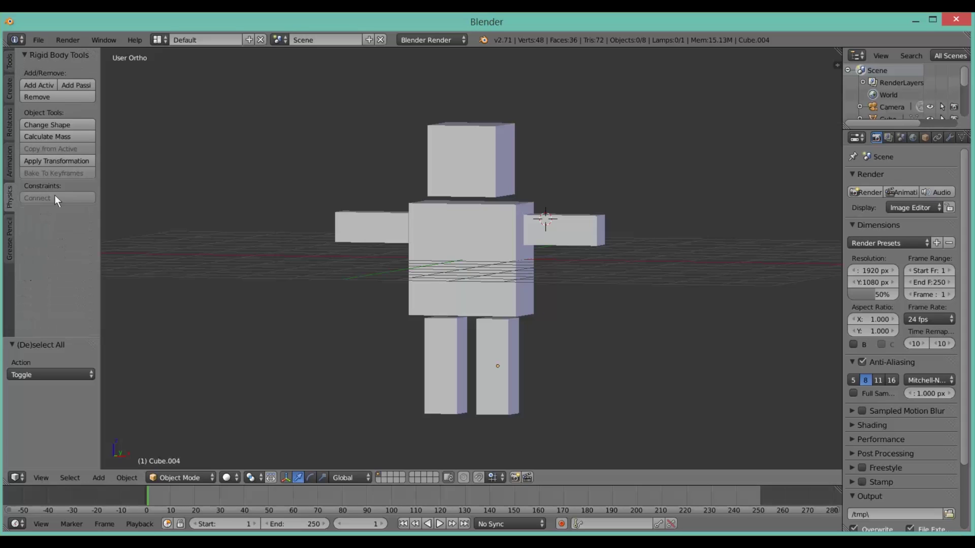
right_click(504, 247)
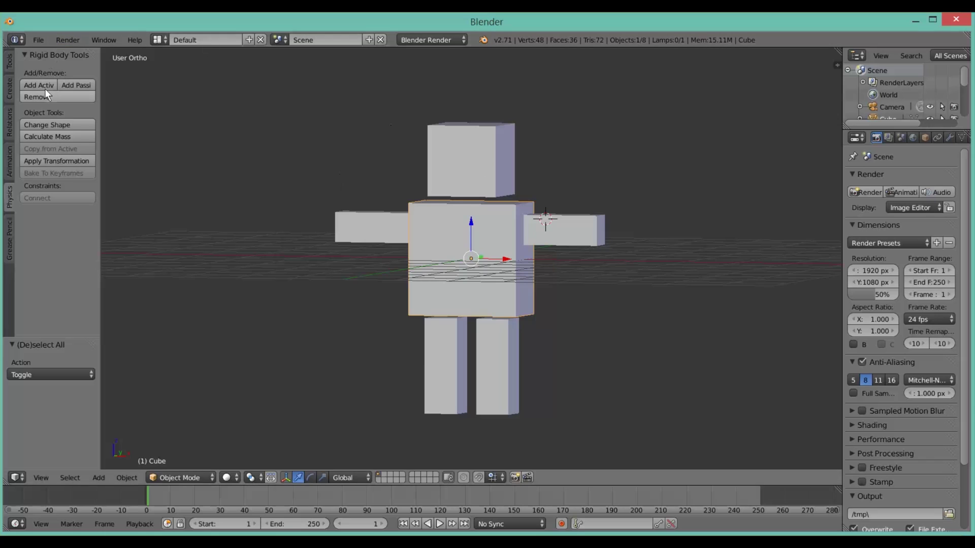
right_click(456, 162)
shift+right_click(397, 224)
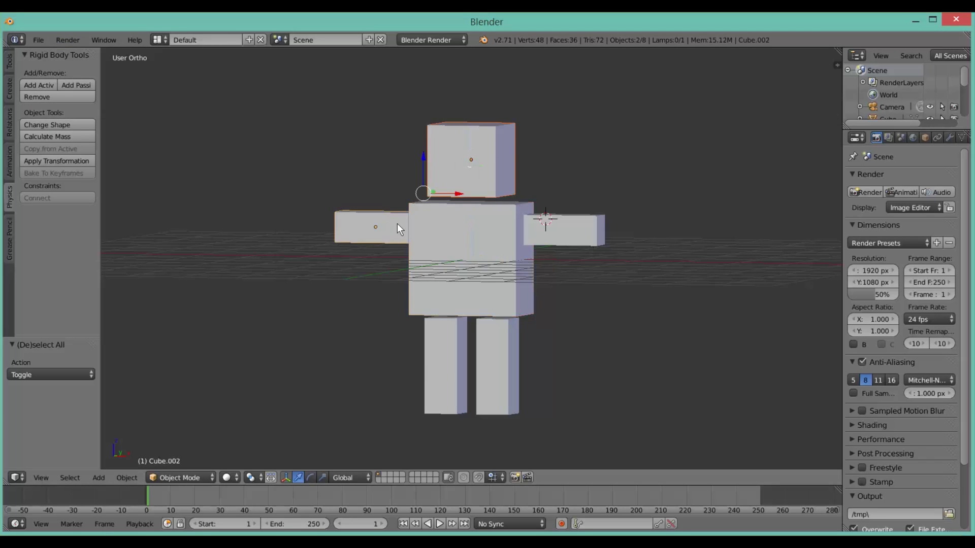
shift+right_click(414, 284)
shift+right_click(437, 358)
shift+right_click(514, 337)
shift+right_click(570, 219)
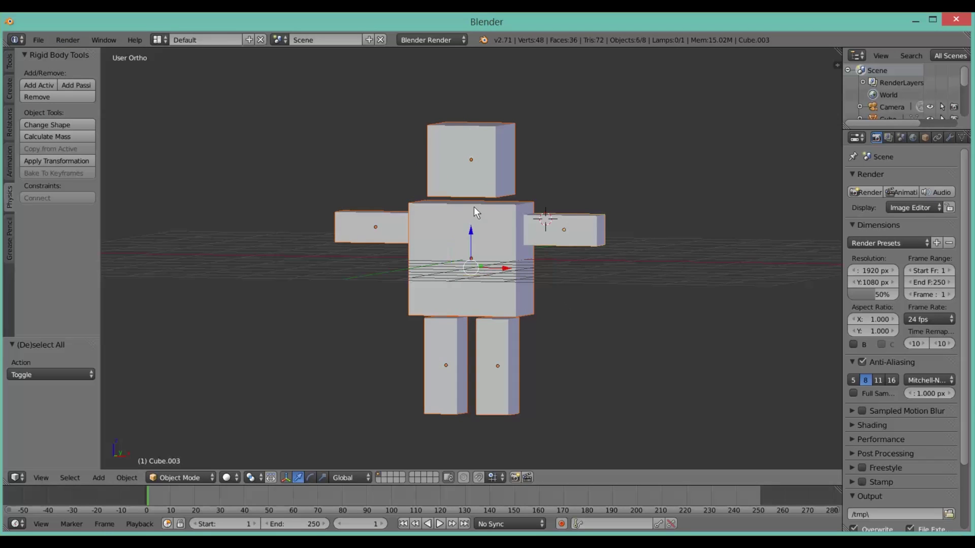
shift+right_click(478, 229)
click(34, 85)
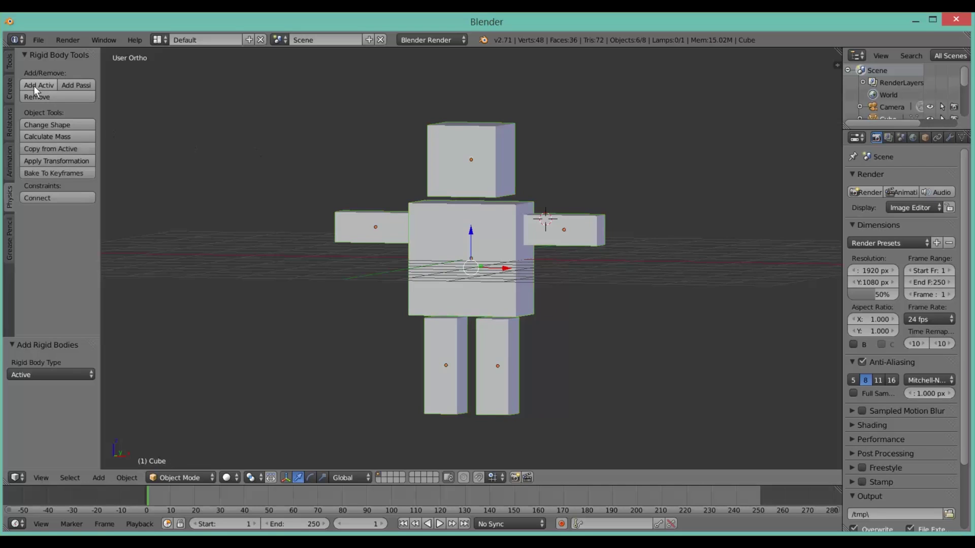
Set the collision shape of all six body parts to Convex Hull and copy the torso's rigid body settings to the others.
click(59, 126)
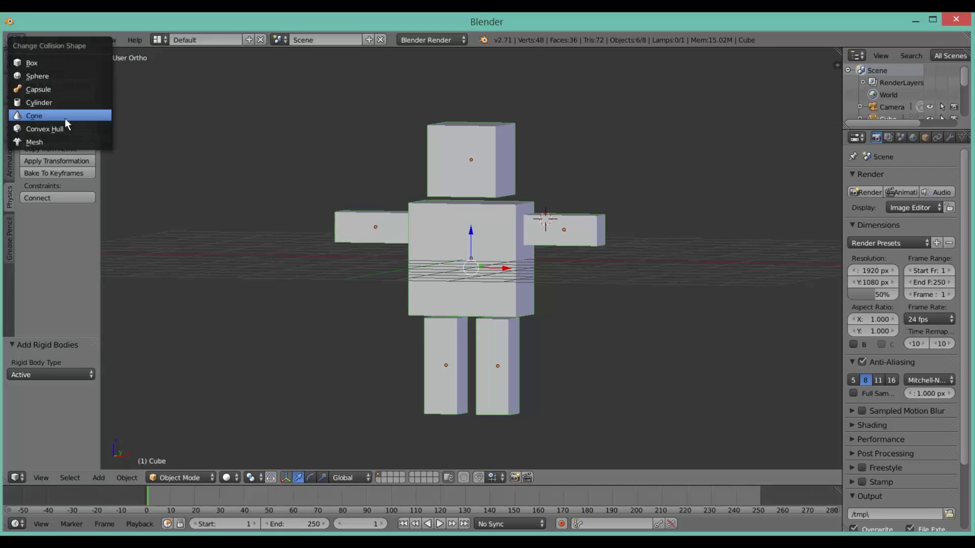
click(65, 127)
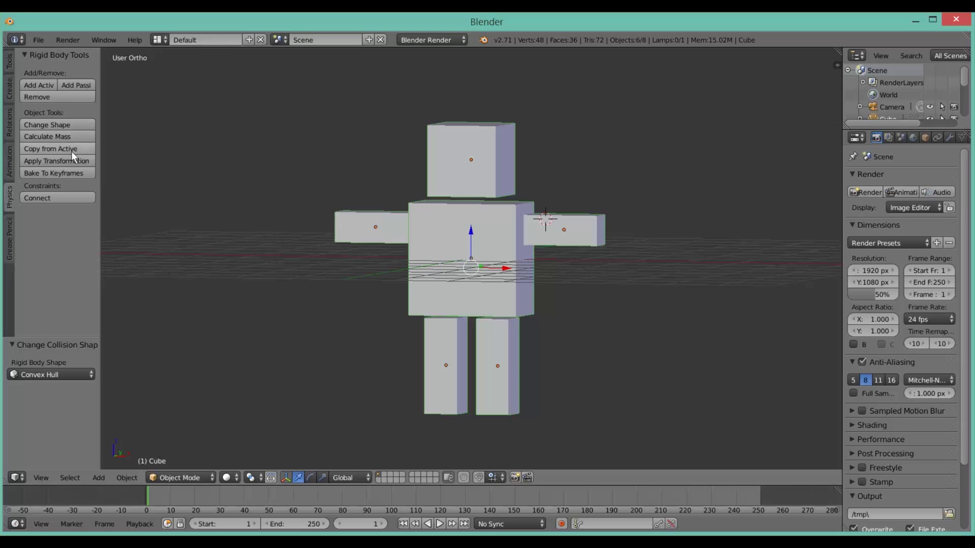
click(71, 151)
right_click(468, 166)
right_click(413, 217)
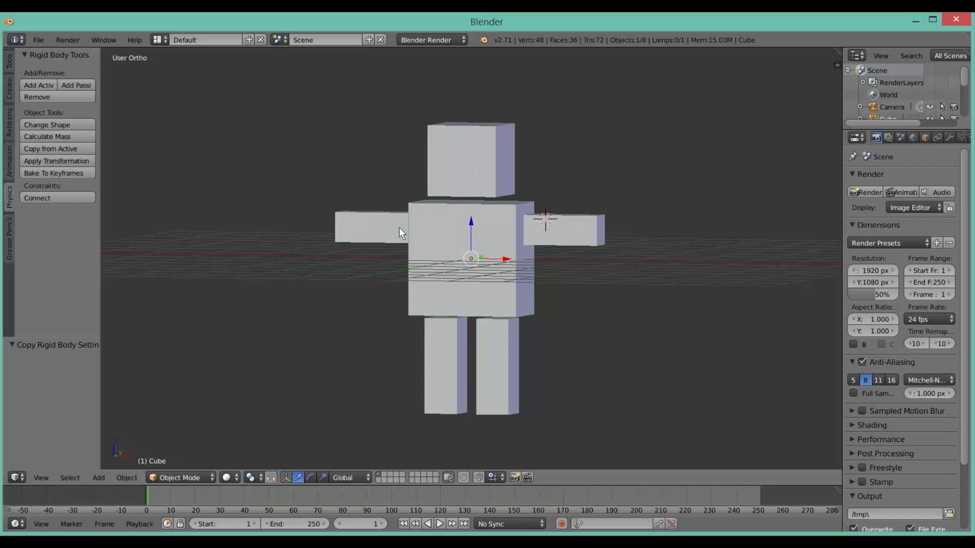
right_click(399, 228)
right_click(430, 335)
key(a)
right_click(510, 351)
middle_drag(510, 349, 454, 258)
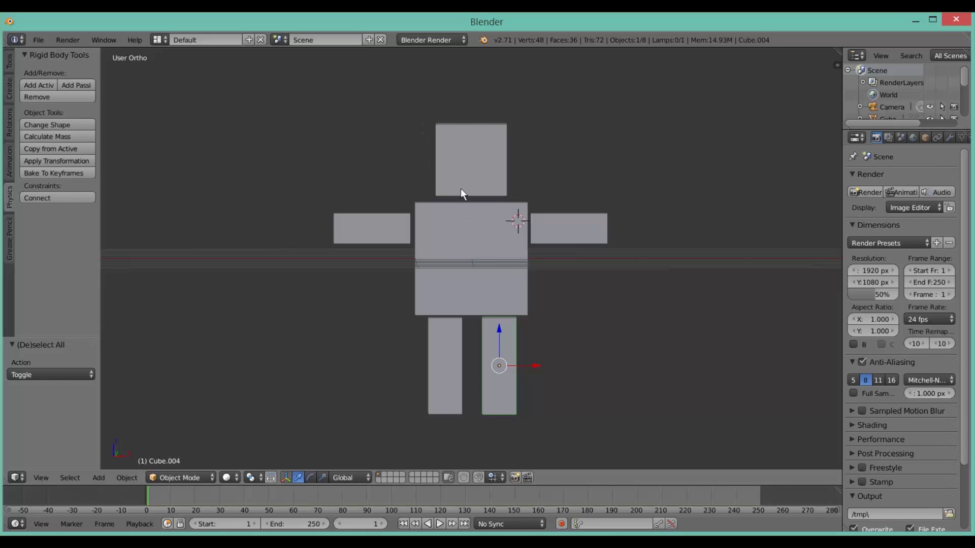
Rename the torso object as body.
right_click(473, 284)
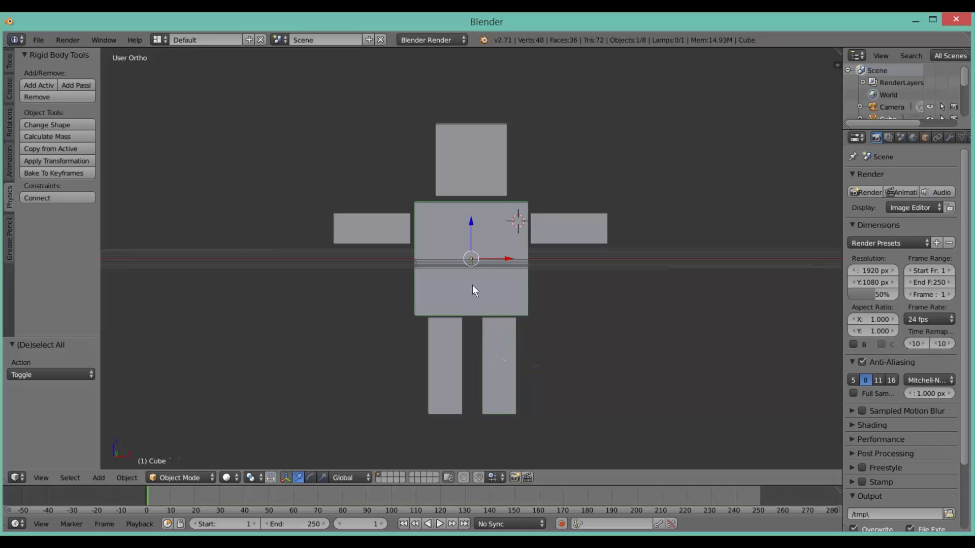
key(n)
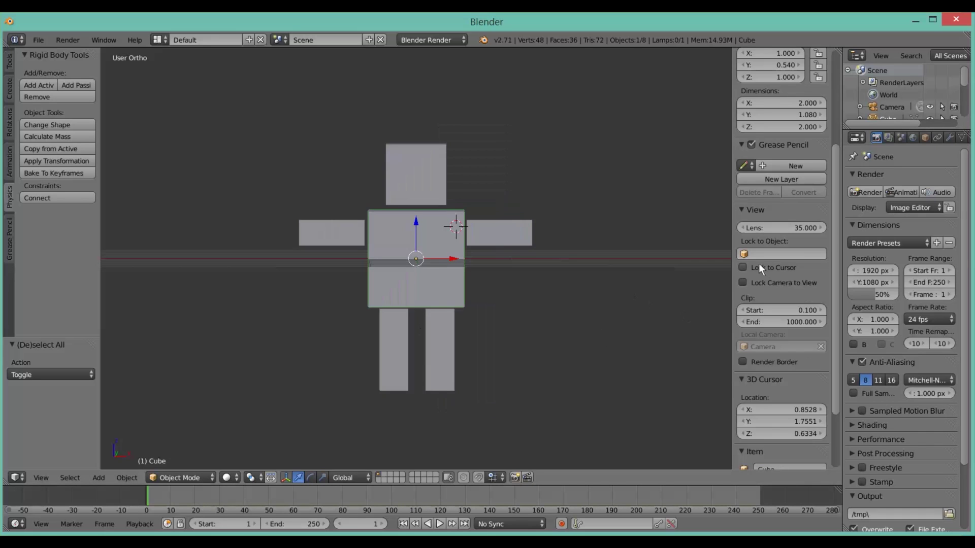
scroll(759, 264, down, 8)
click(784, 388)
text(body)
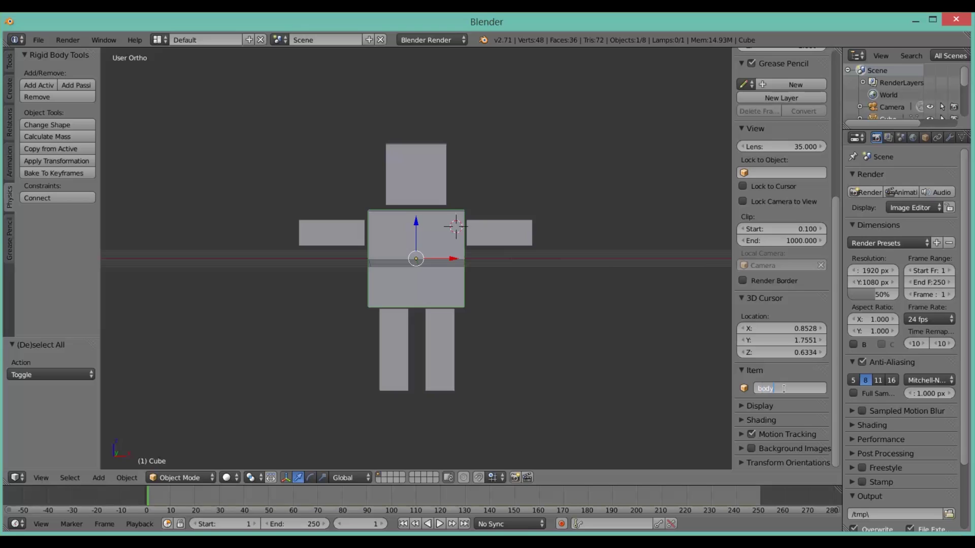
key(Return)
key(n)
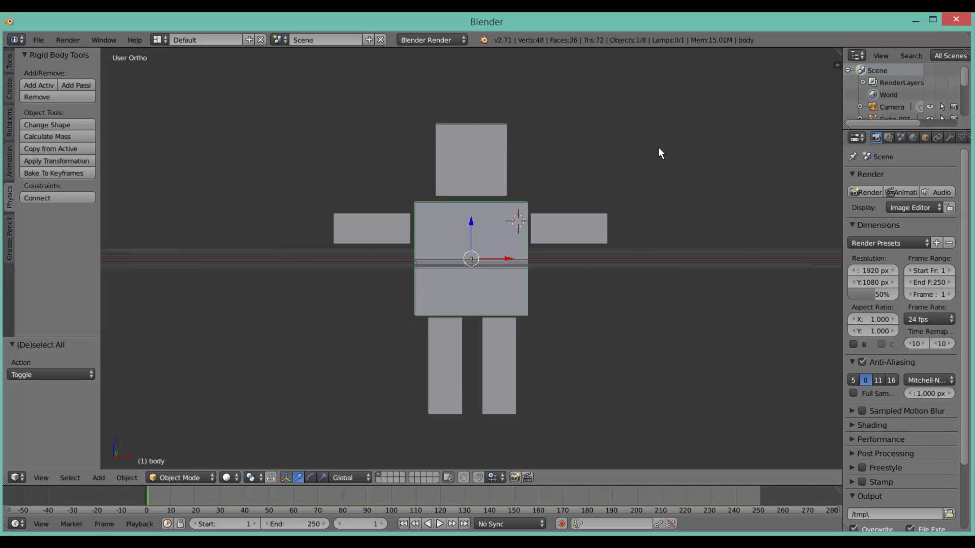
Lower both legs together about 0.027 along Z to leave a small gap below the torso.
right_click(508, 147)
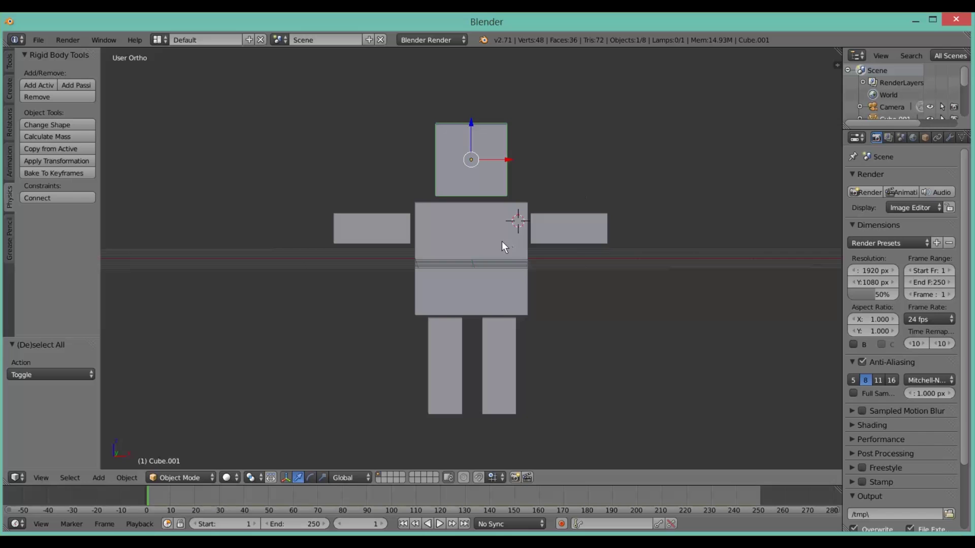
middle_drag(499, 281, 511, 336)
right_click(455, 345)
shift+right_click(514, 334)
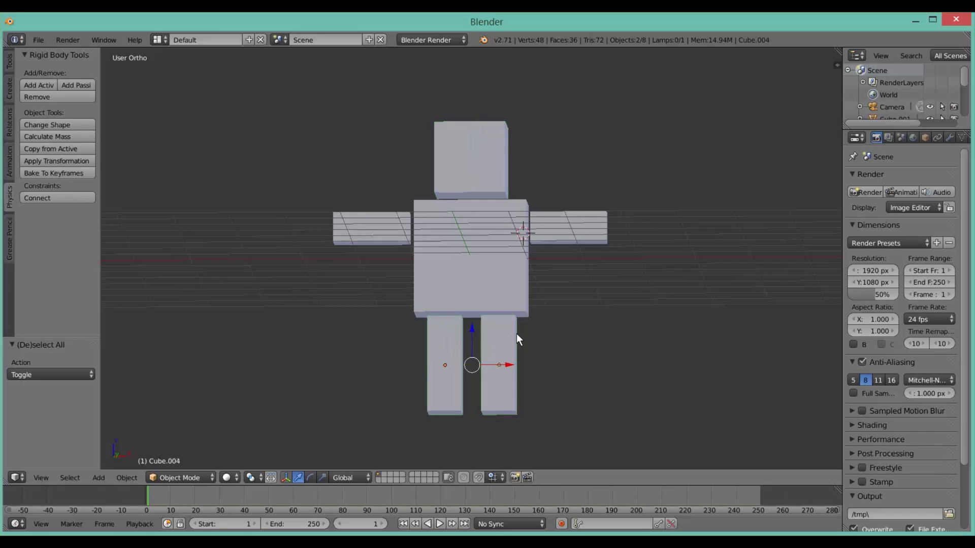
key(g)
key(z)
click(518, 334)
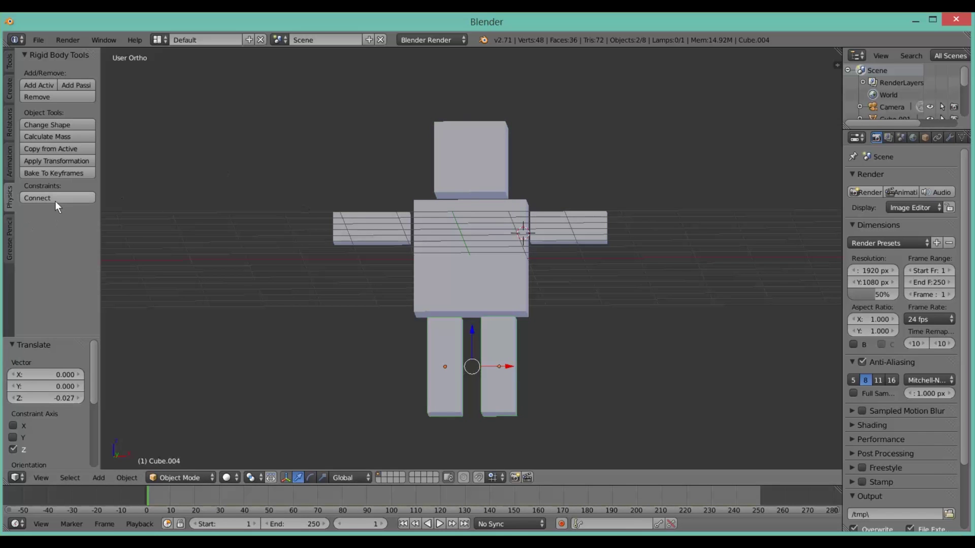
middle_drag(333, 184, 330, 175)
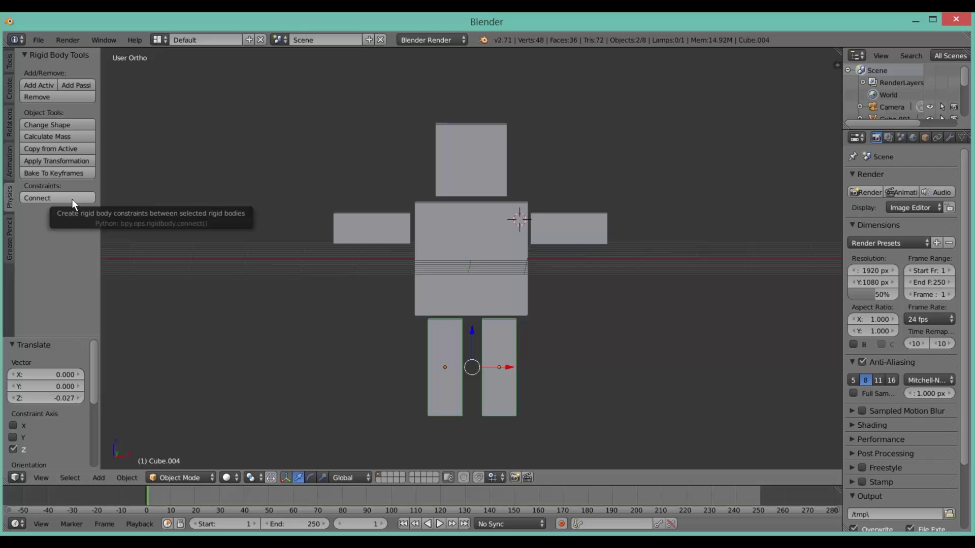
Connect the head and the torso with a rigid body constraint, keeping the torso as the active object.
right_click(468, 158)
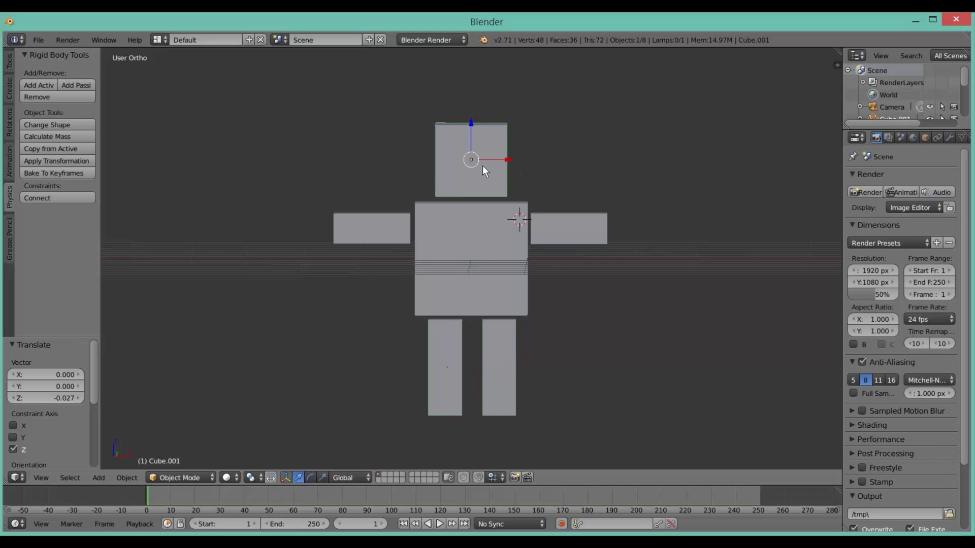
shift+right_click(496, 221)
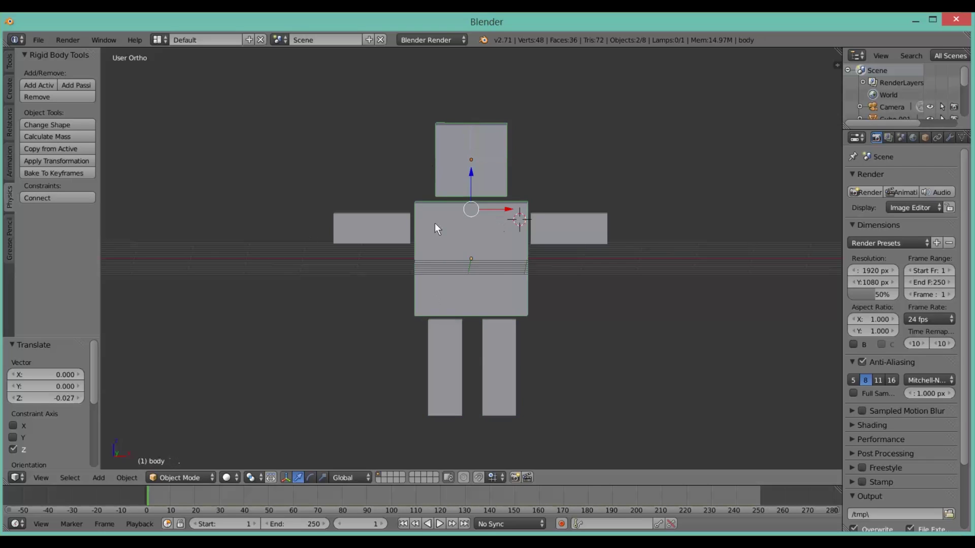
click(86, 198)
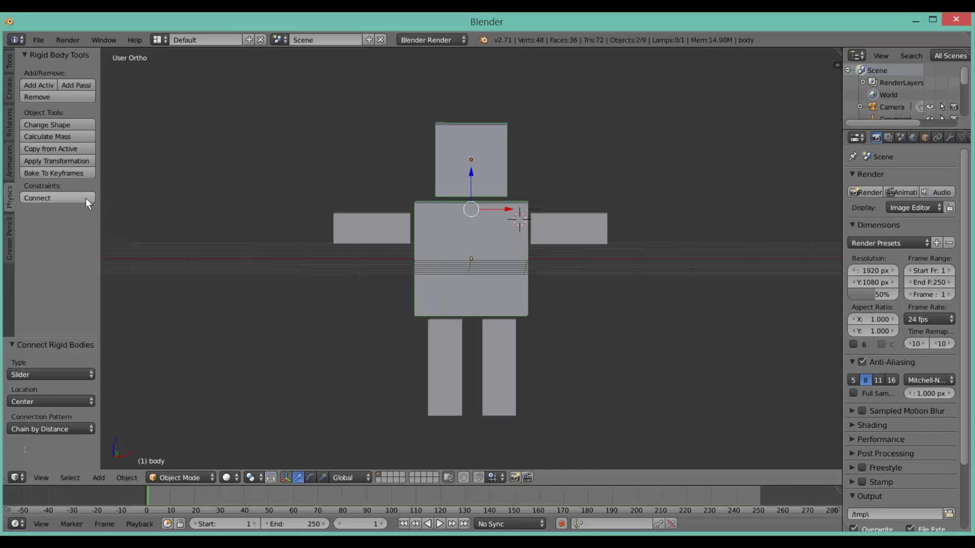
Switch the model to wireframe display and set the type of the rigid body constraint between head and torso to Point.
key(z)
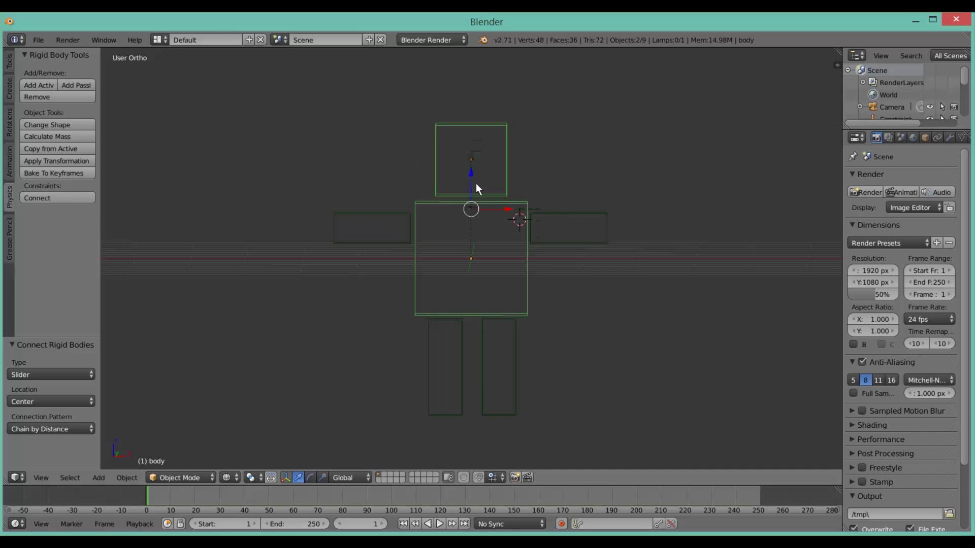
scroll(477, 189, up, 5)
right_click(447, 162)
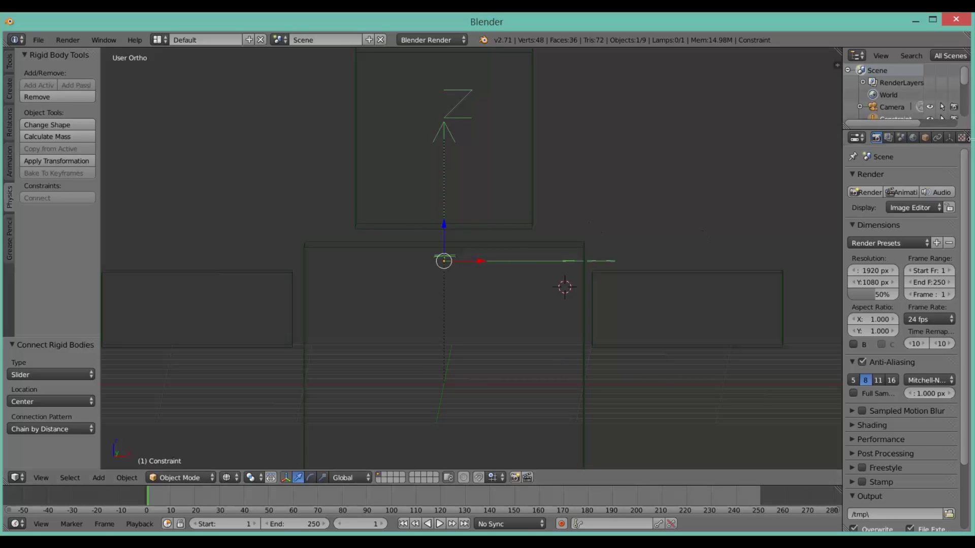
scroll(914, 137, right, 4)
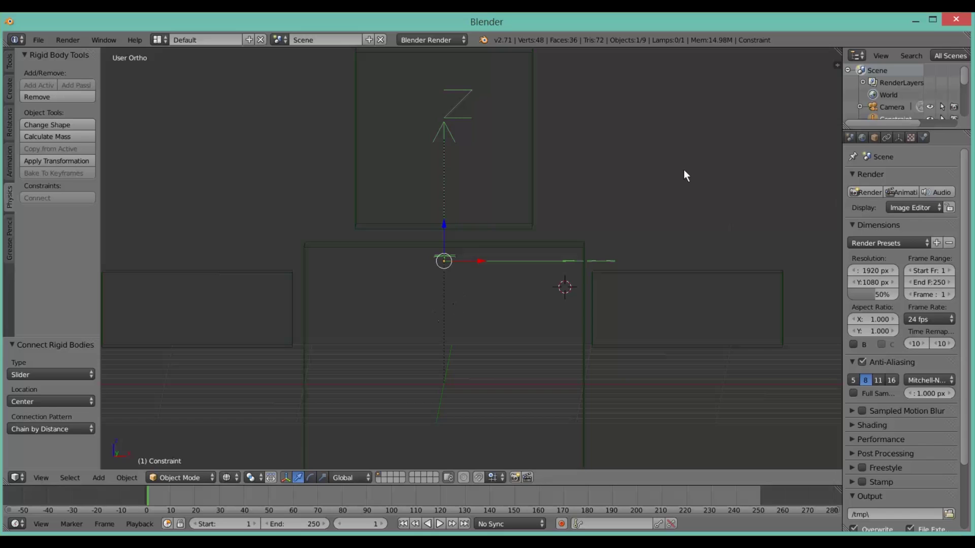
scroll(671, 229, down, 3)
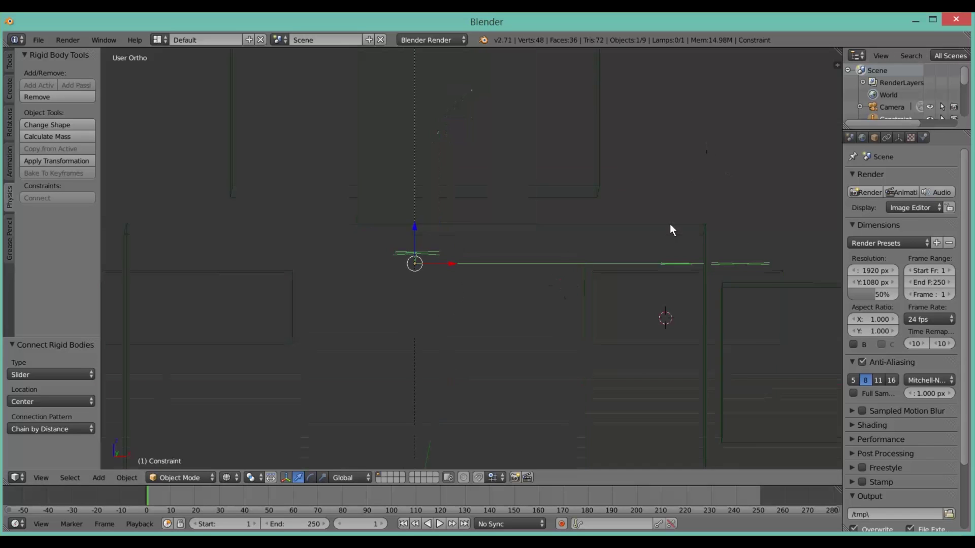
click(925, 140)
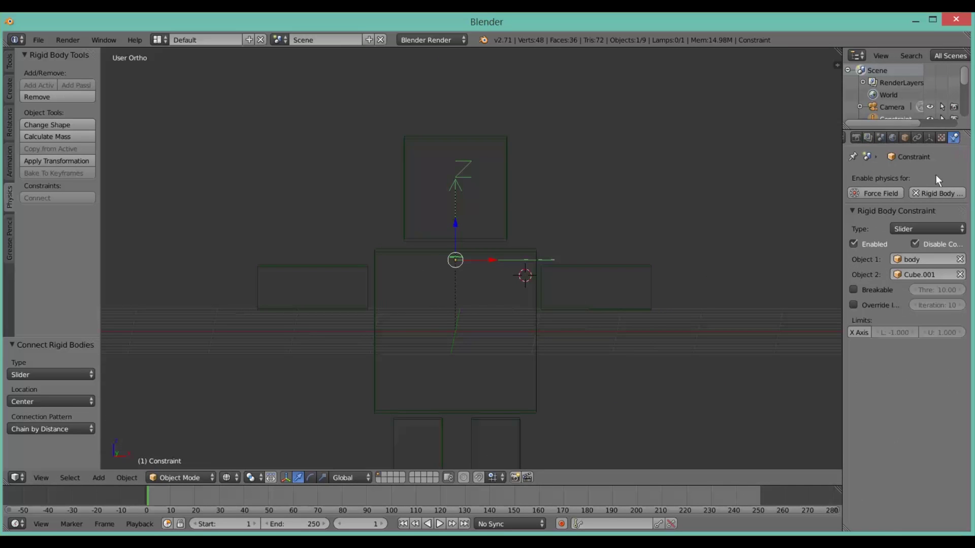
click(907, 230)
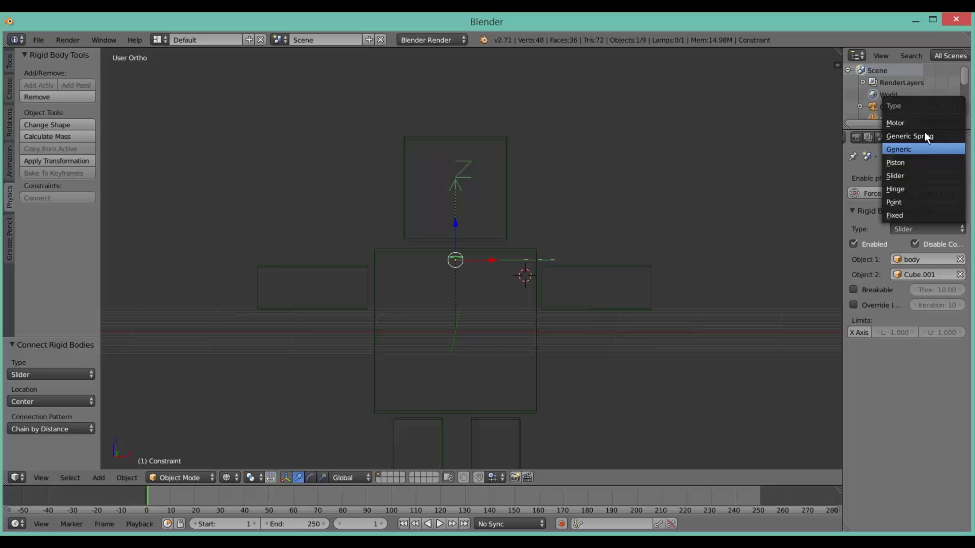
click(921, 200)
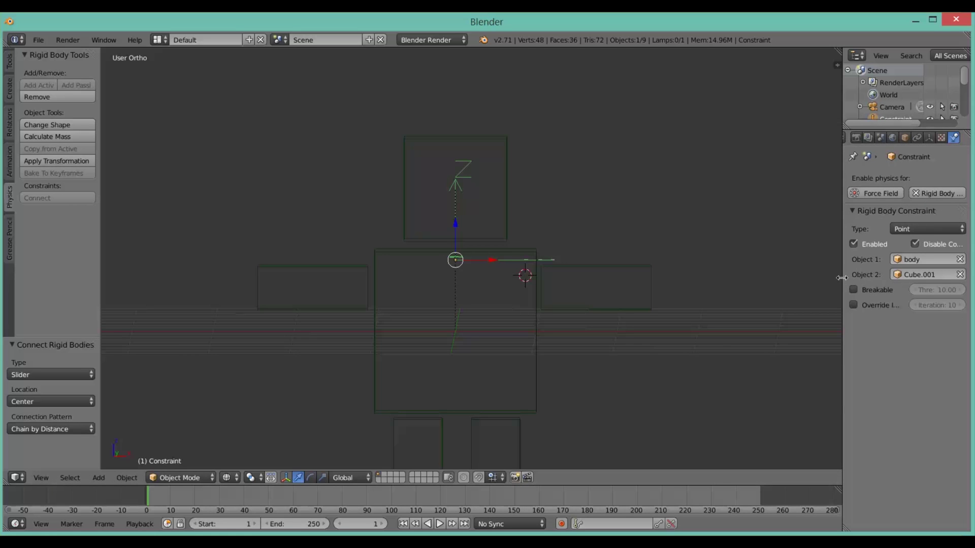
Turn off Disable Collisions for the constraint between head and torso.
drag(844, 279, 832, 281)
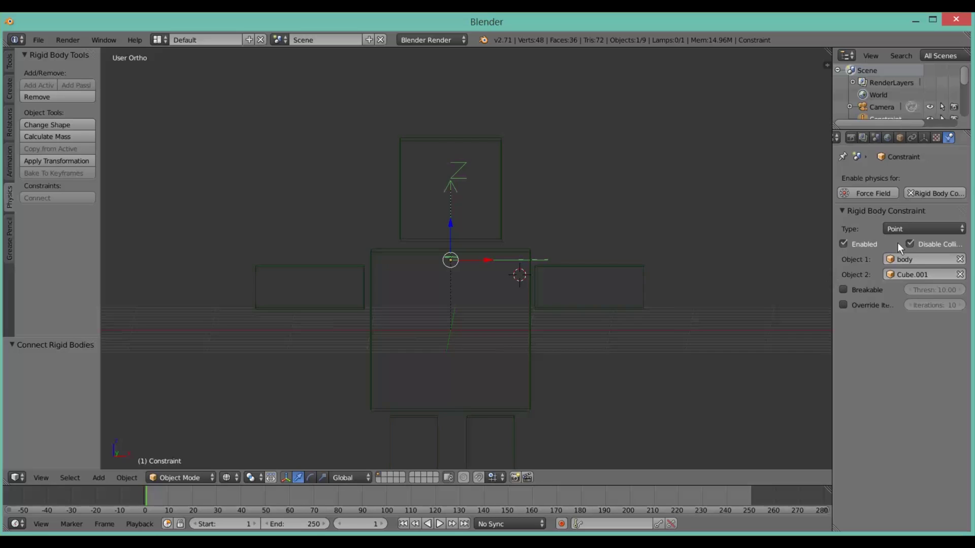
click(923, 229)
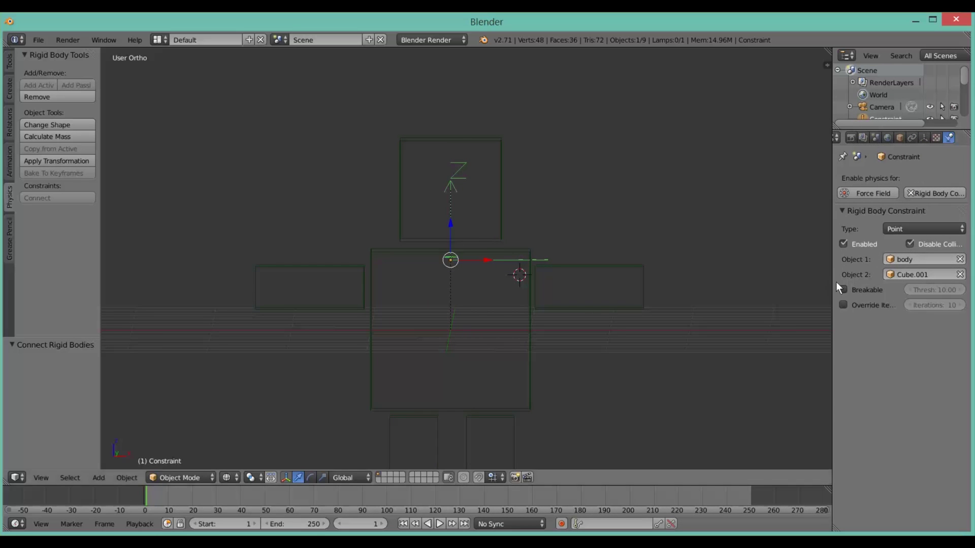
drag(834, 281, 814, 281)
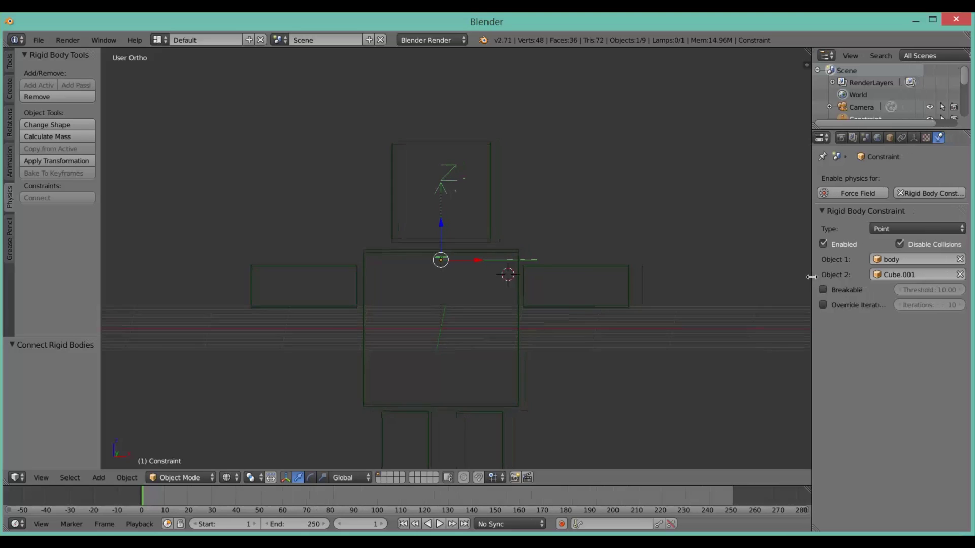
click(900, 244)
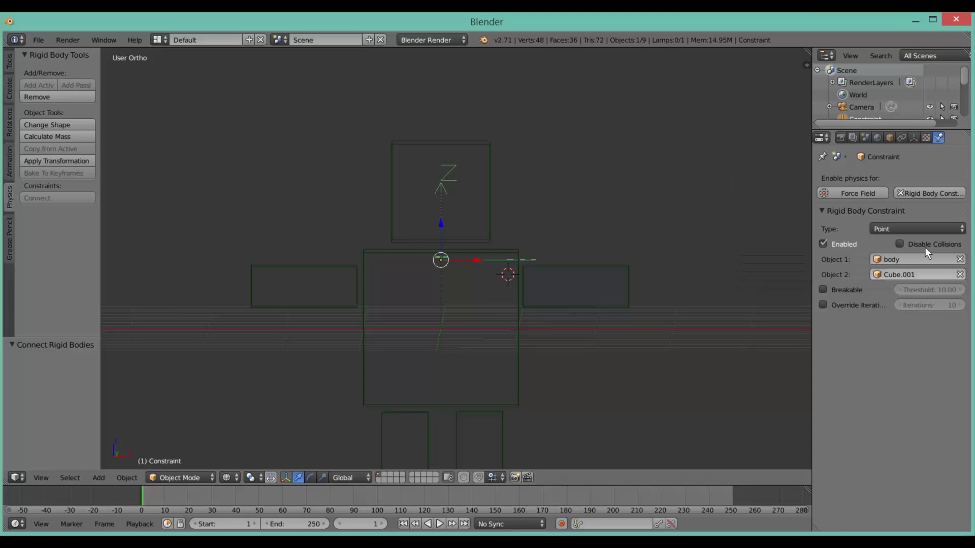
right_click(495, 202)
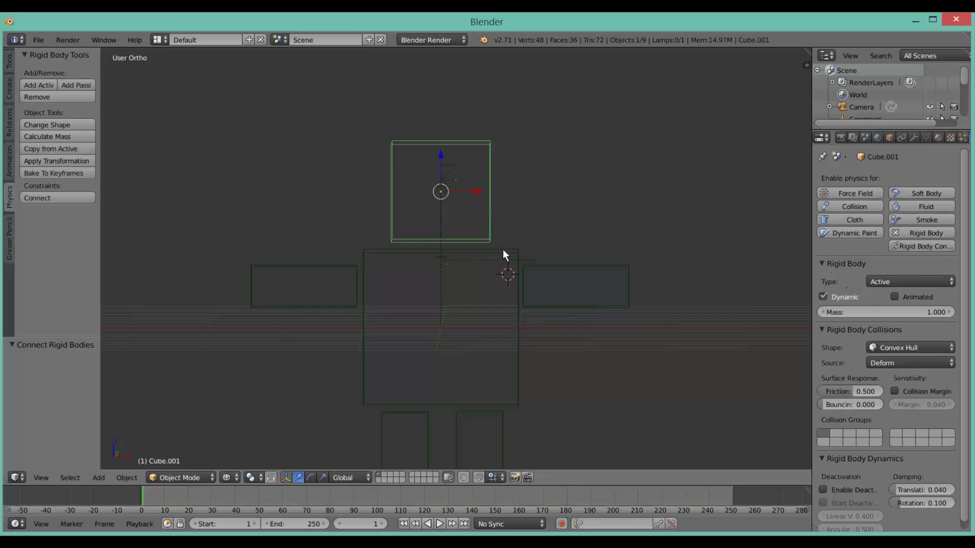
right_click(502, 251)
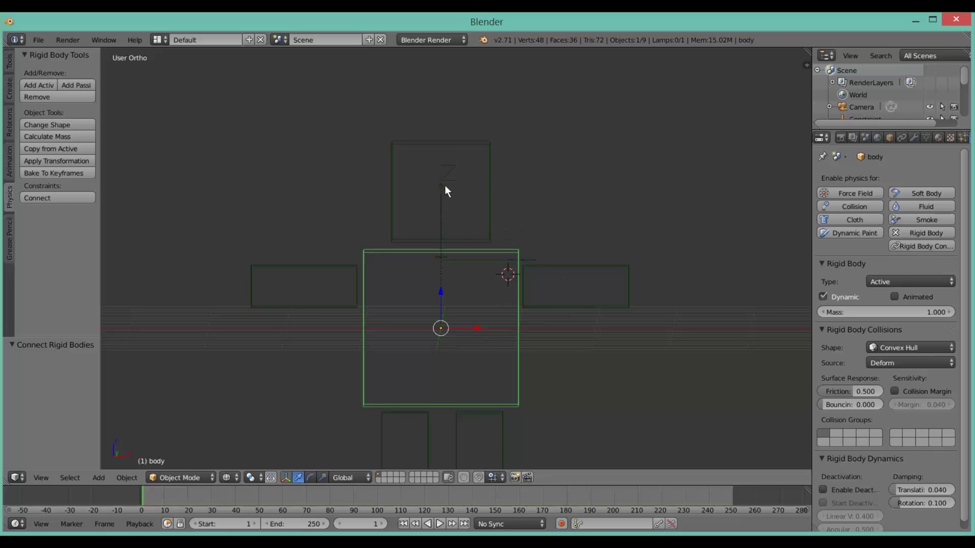
right_click(457, 211)
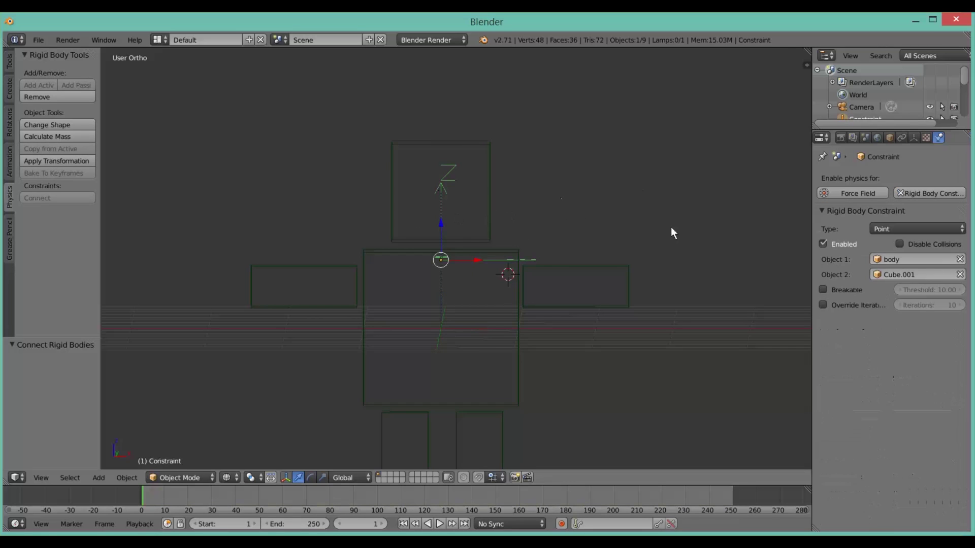
right_click(522, 198)
key(r)
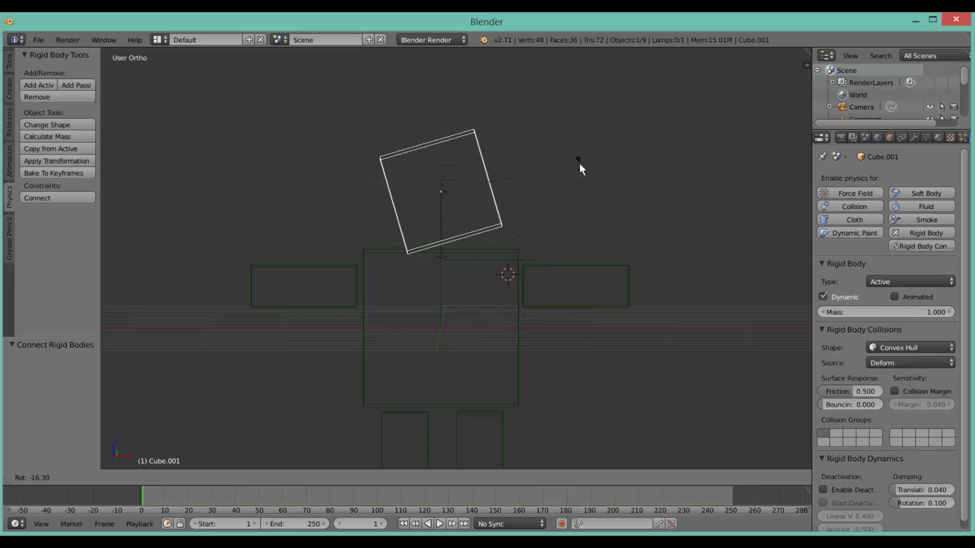
key(Escape)
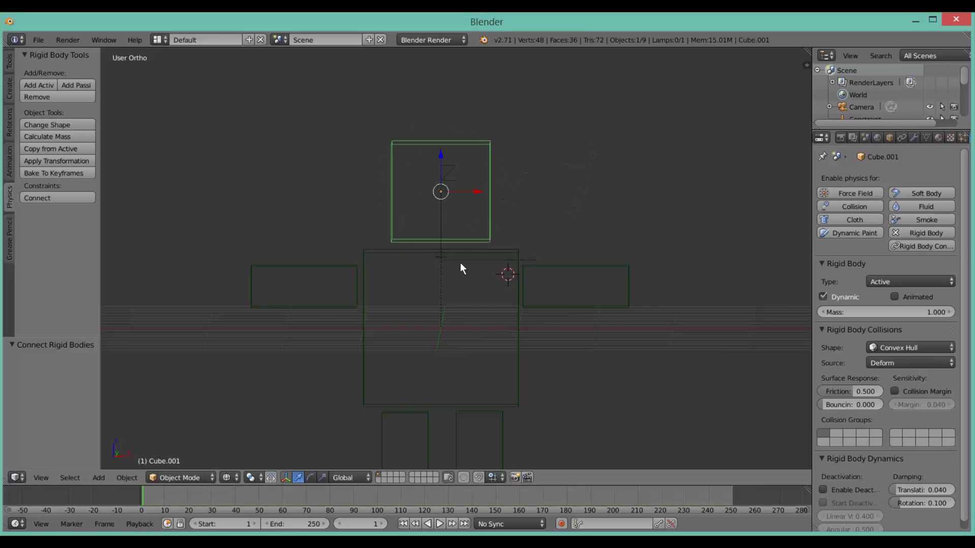
Raise the neck constraint about 0.184 along Z in total, into the gap between the head and the torso.
right_click(495, 261)
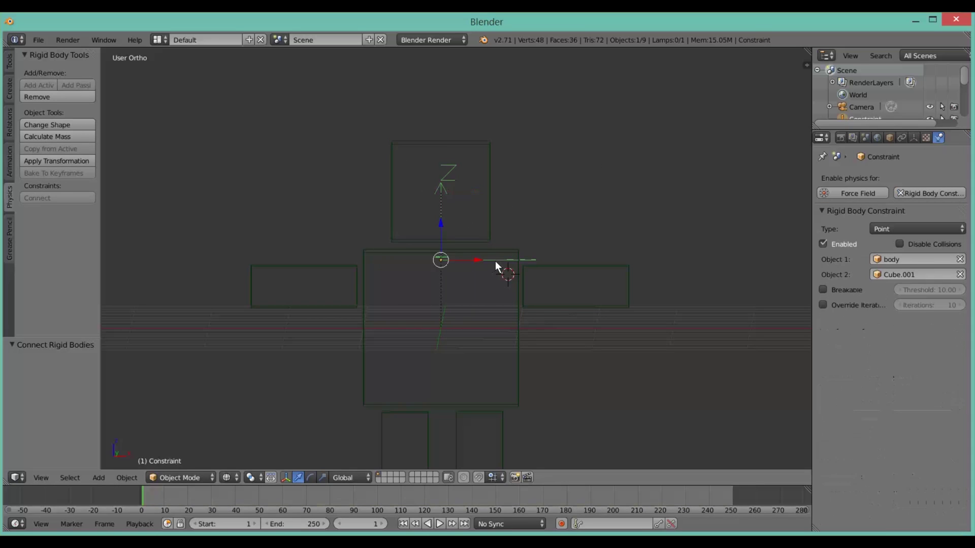
key(g)
key(z)
click(443, 216)
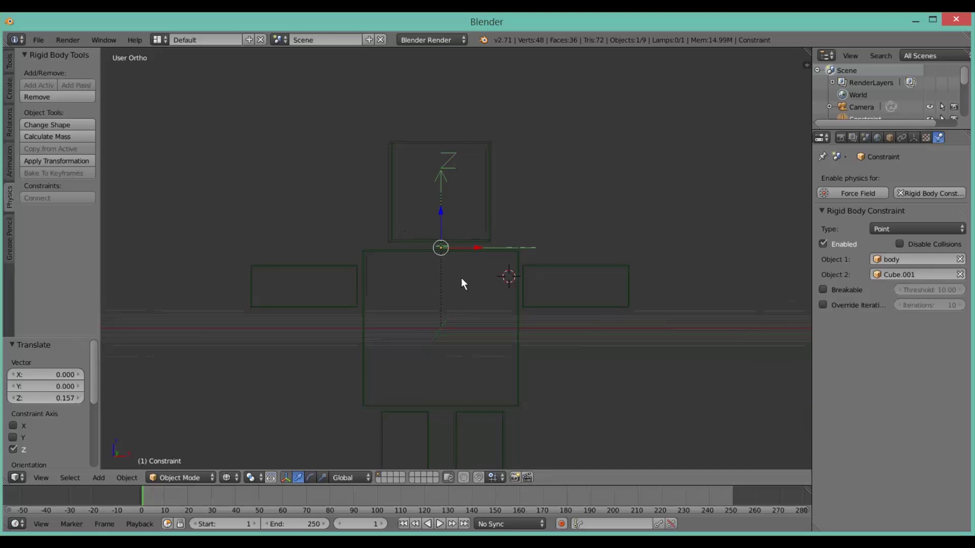
key(g)
key(z)
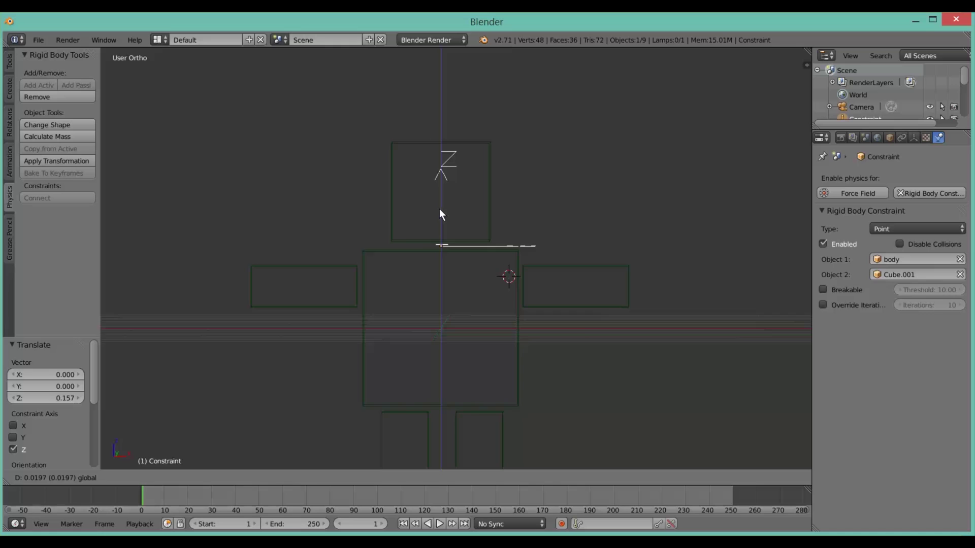
click(440, 210)
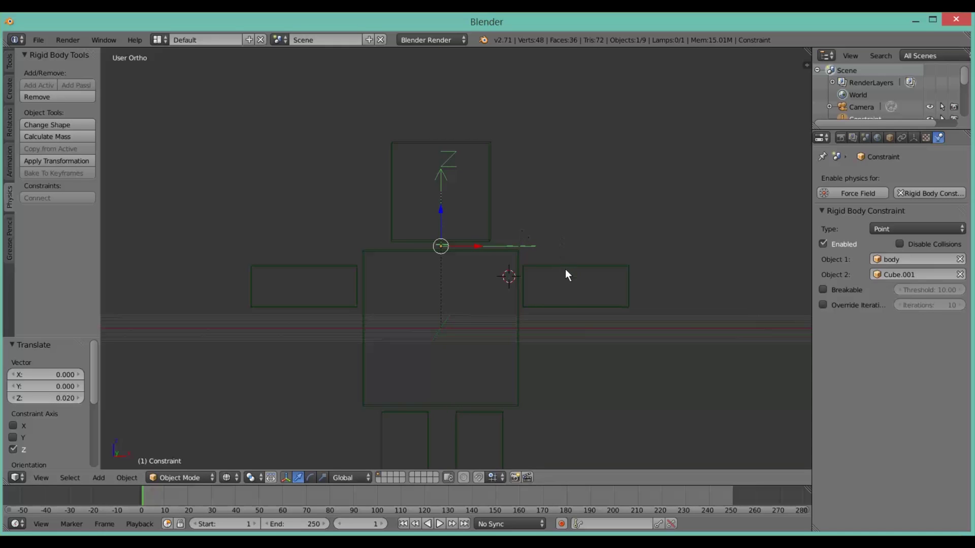
key(g)
key(z)
click(436, 209)
Parent the neck constraint to the torso with the Object option and clear the selection.
right_click(518, 359)
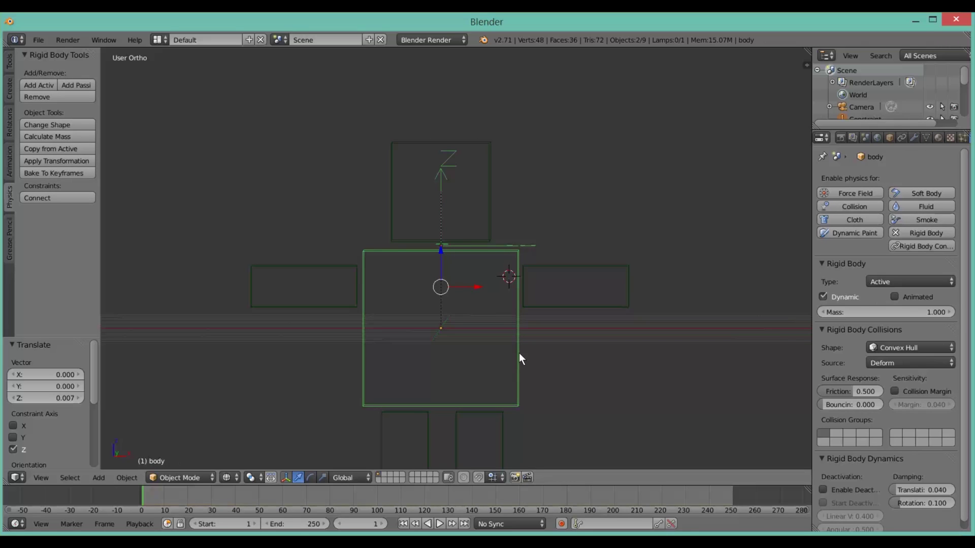
key(ctrl+p)
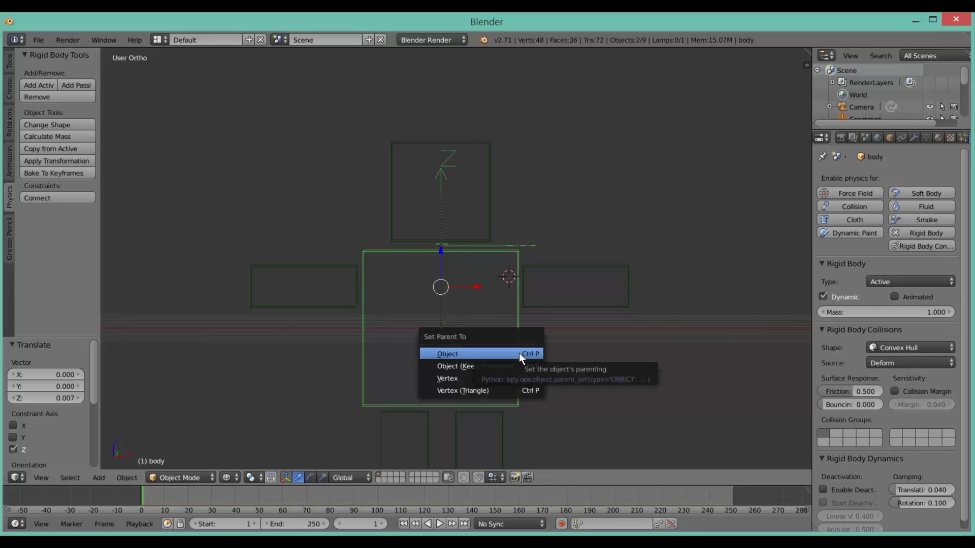
click(519, 354)
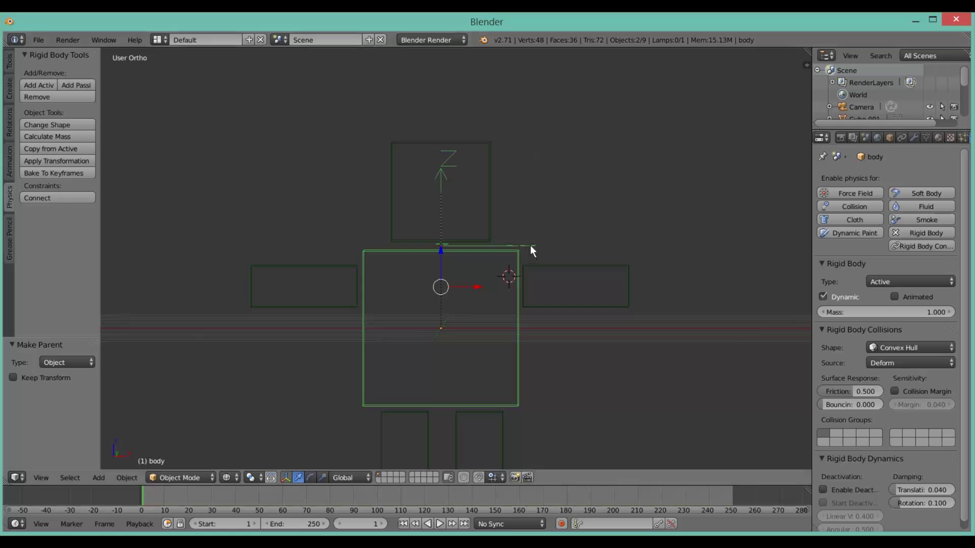
key(a)
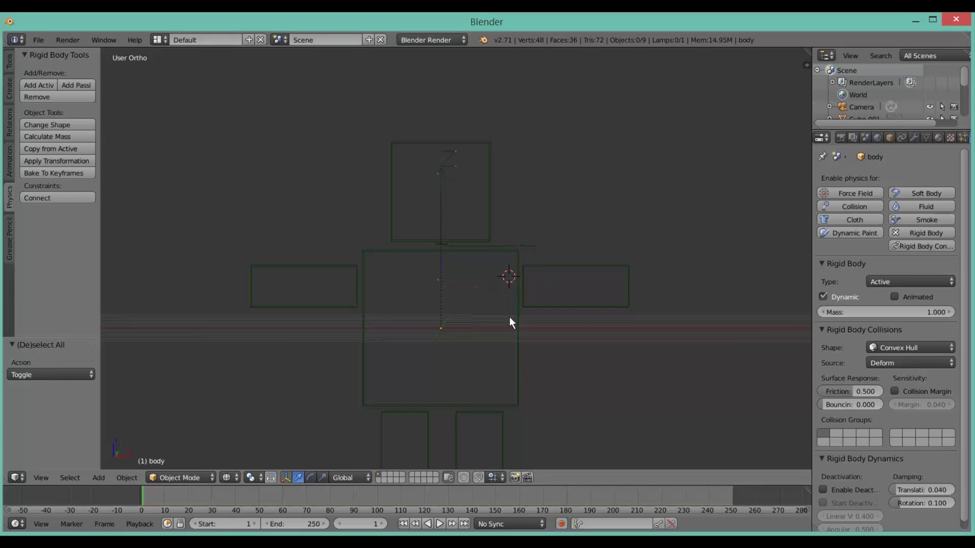
Connect the arm on the negative X side and the torso with a rigid body constraint, keeping the torso as the active object.
right_click(528, 311)
right_click(519, 347)
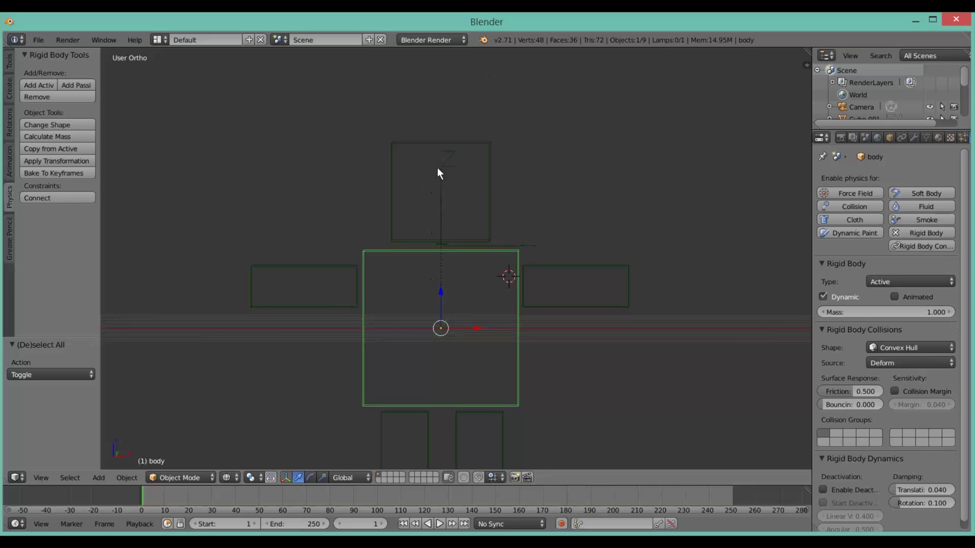
right_click(348, 270)
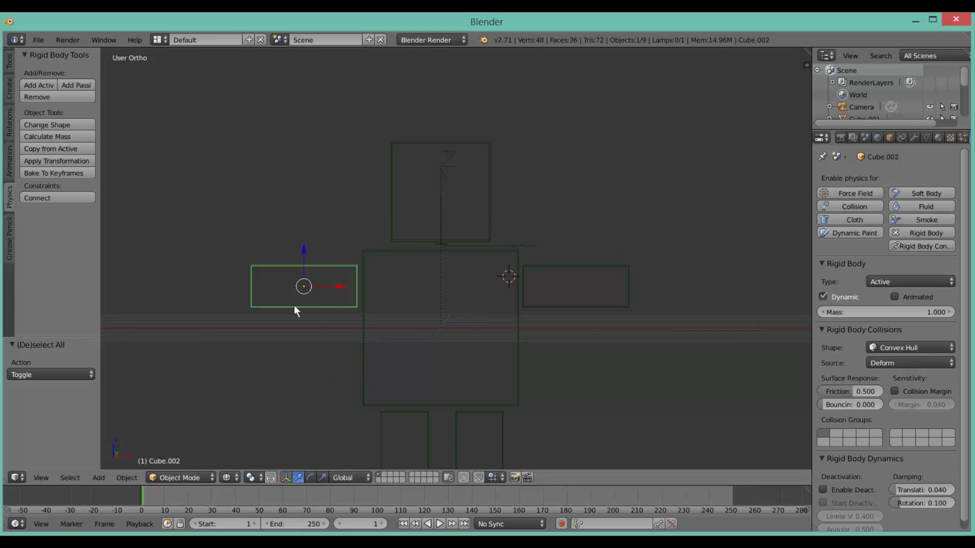
shift+right_click(362, 359)
click(53, 197)
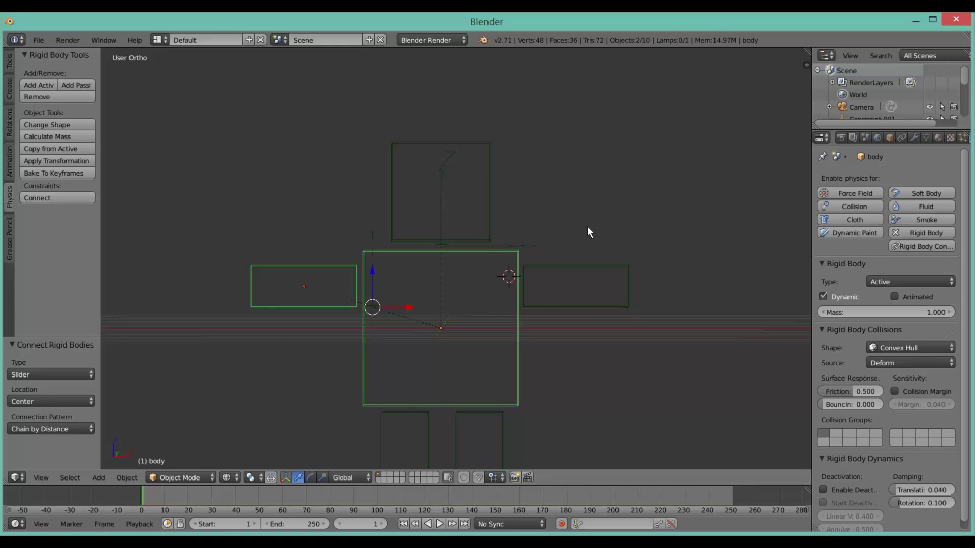
In front view, move the new arm constraint by -0.1 in X and 0.3 in Z to the shoulder.
key(g)
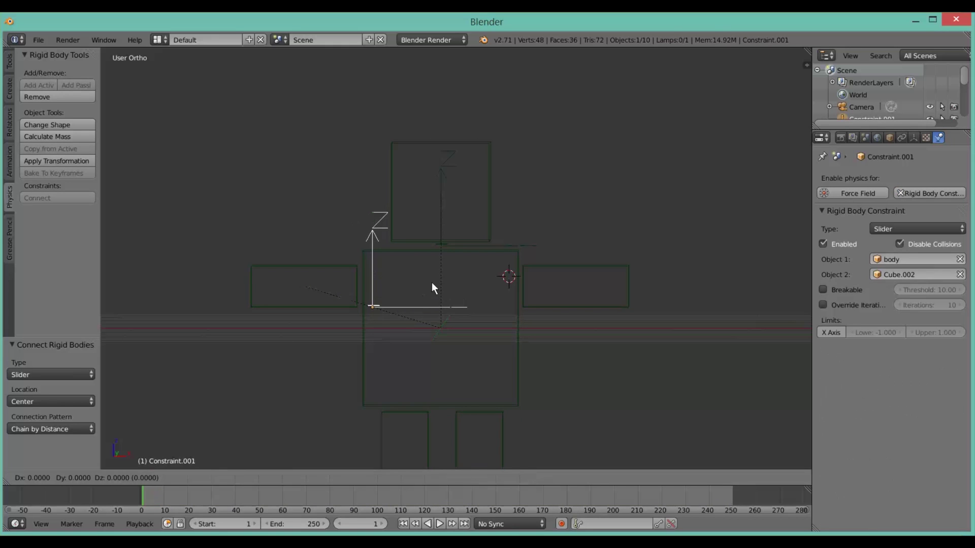
right_click(426, 277)
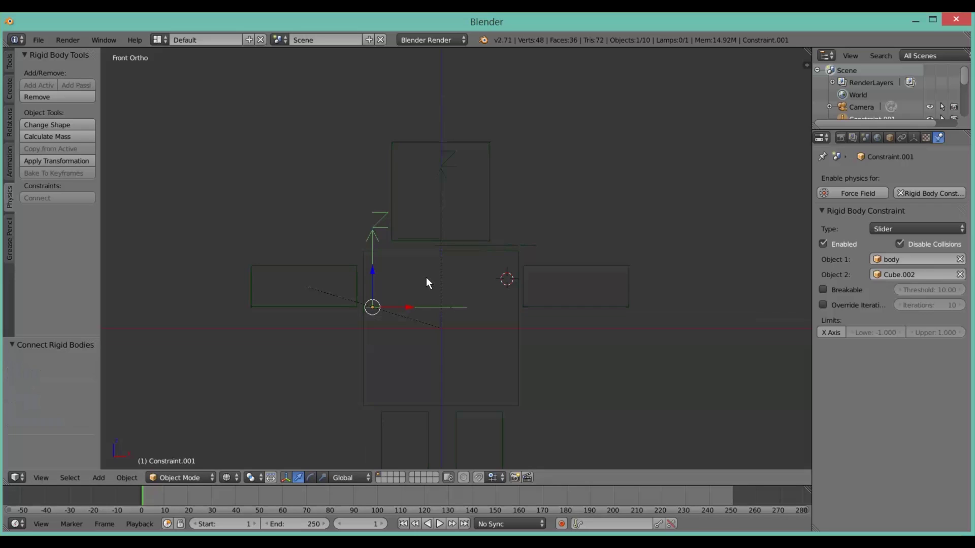
key(KP_1)
key(g)
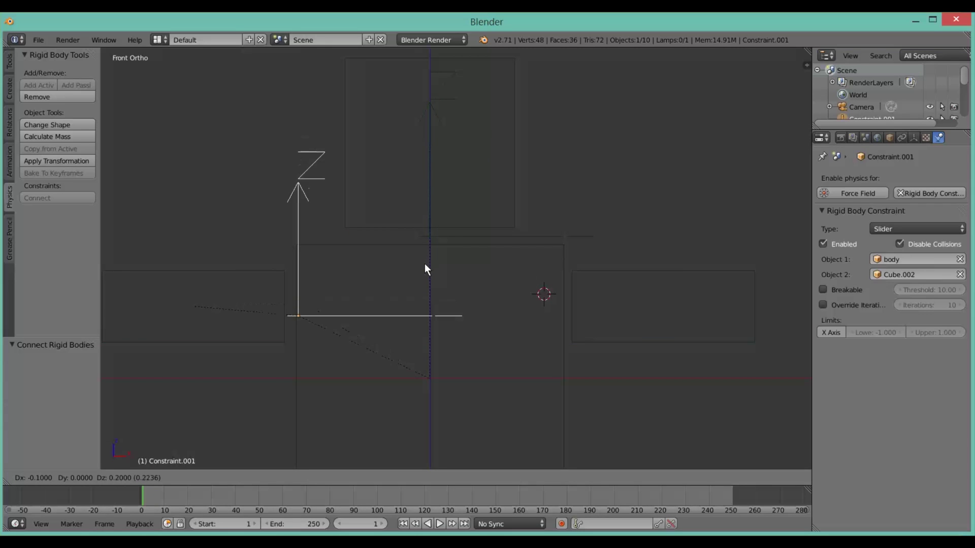
click(426, 263)
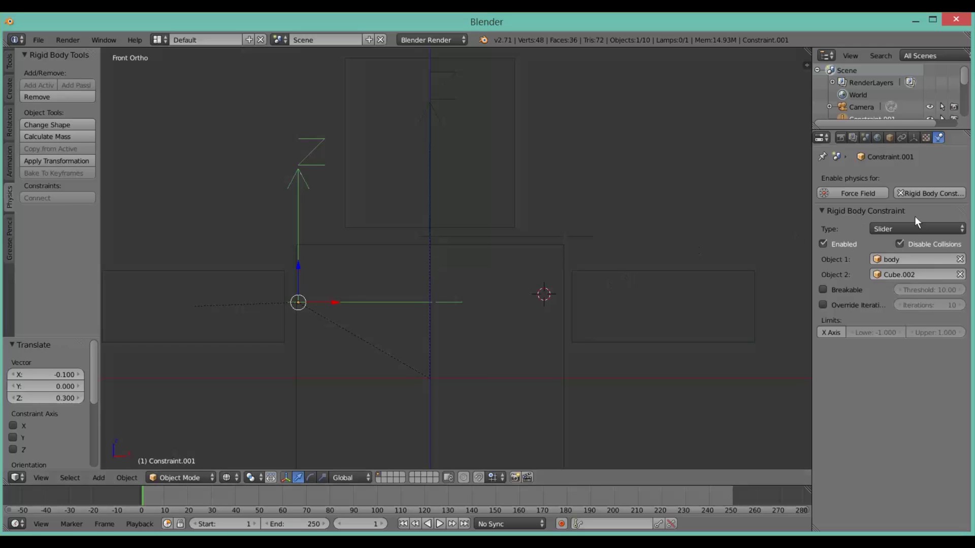
Set the arm constraint's type to Point and turn off its Disable Collisions option.
click(909, 229)
click(907, 202)
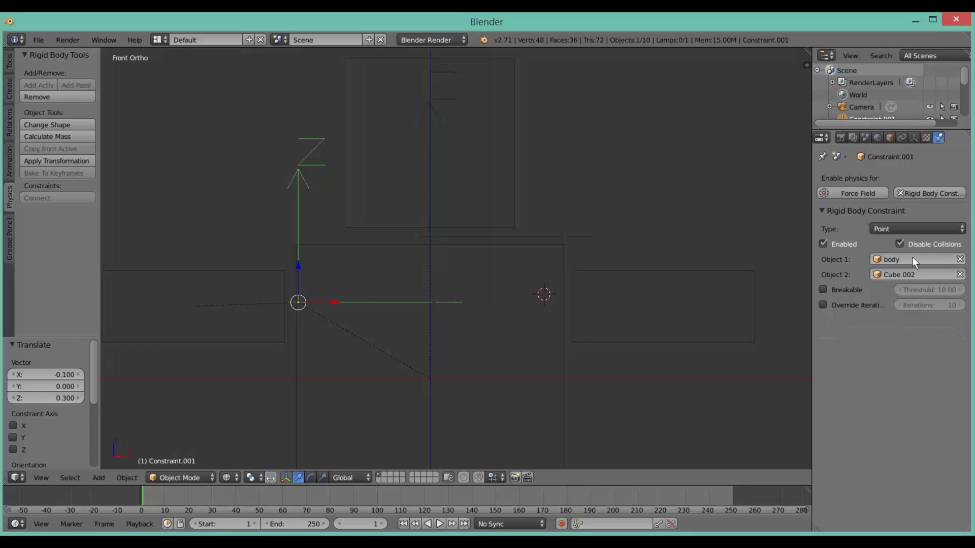
click(912, 247)
Connect the leg on the negative X side and the torso with a rigid body constraint, keeping the torso as the active object.
scroll(331, 306, down, 2)
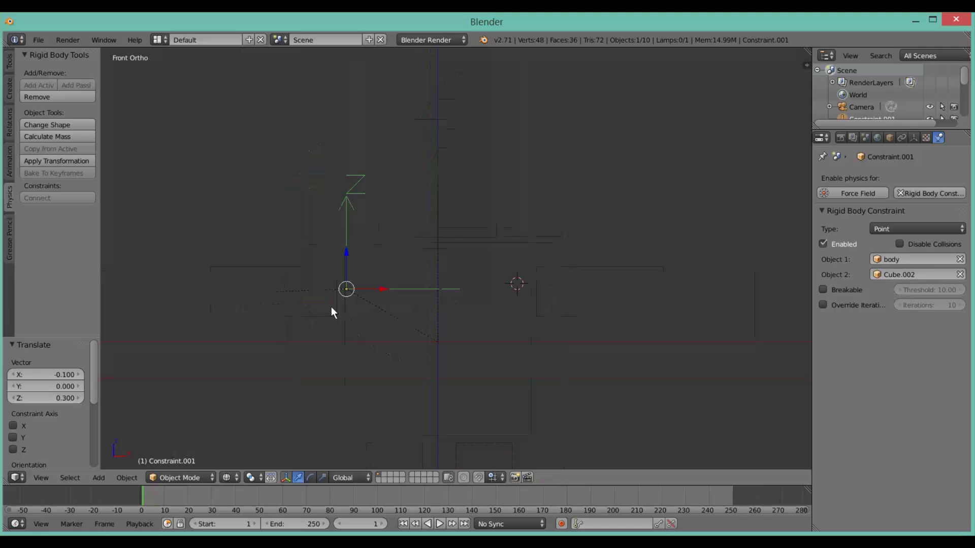
scroll(338, 337, down, 2)
right_click(437, 338)
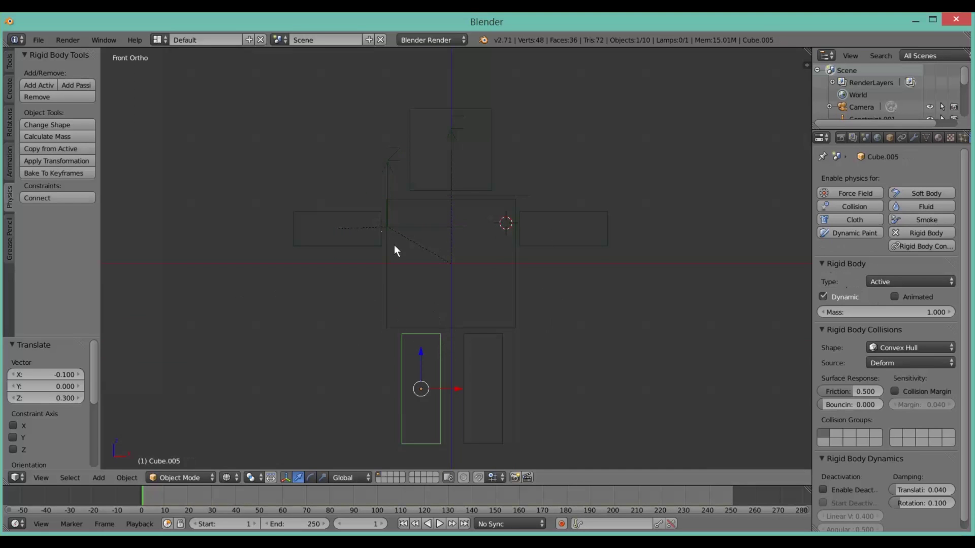
shift+right_click(391, 324)
key(ctrl+p)
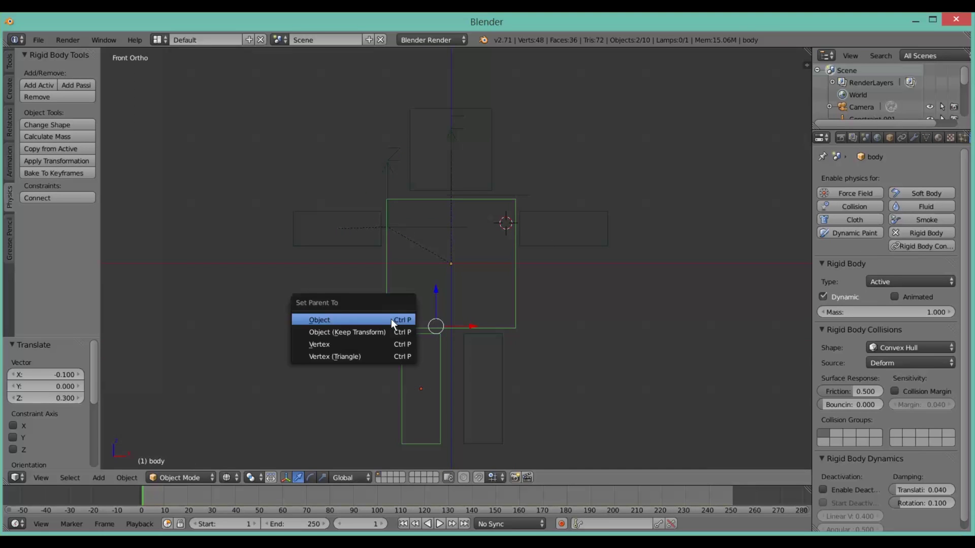
click(391, 319)
click(54, 198)
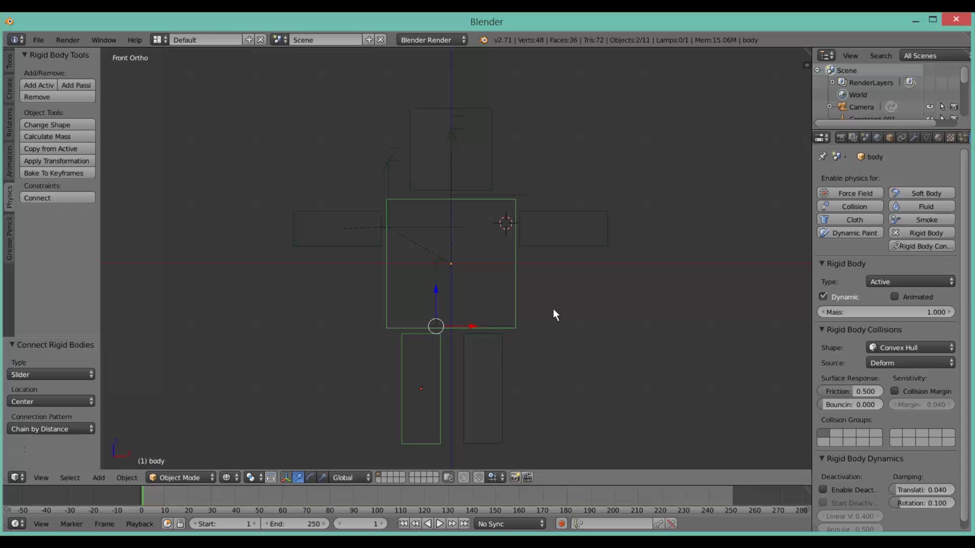
Set the new leg constraint's type to Point and turn off its Disable Collisions option.
right_click(438, 290)
click(918, 229)
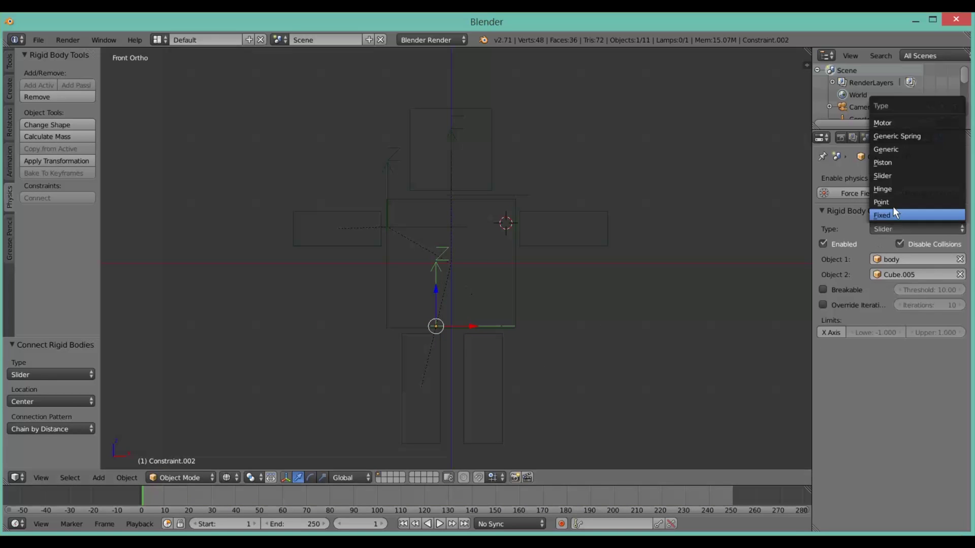
click(893, 207)
Move the leg constraint about -0.228 in X so it sits directly above the leg on the negative X side.
key(g)
key(x)
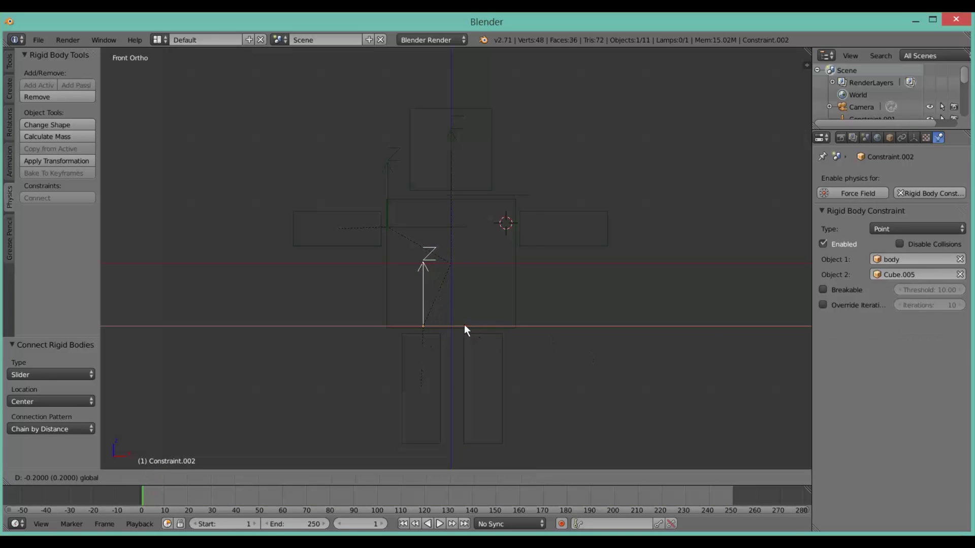
click(459, 324)
drag(459, 325, 459, 326)
Connect the leg on the positive X side to the torso with a rigid body constraint and move the constraint about 0.236 in X above that leg.
right_click(503, 346)
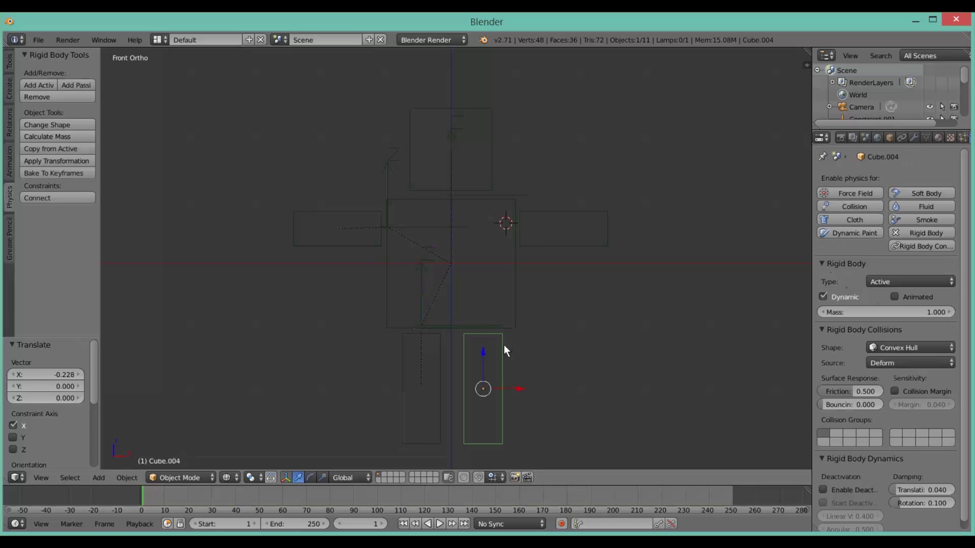
shift+right_click(515, 313)
click(81, 197)
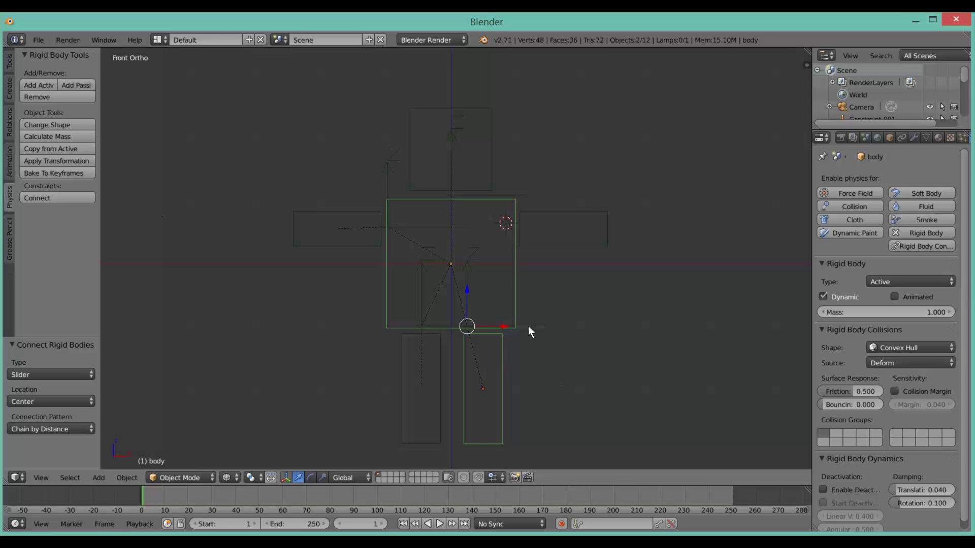
right_click(491, 329)
drag(491, 329, 512, 328)
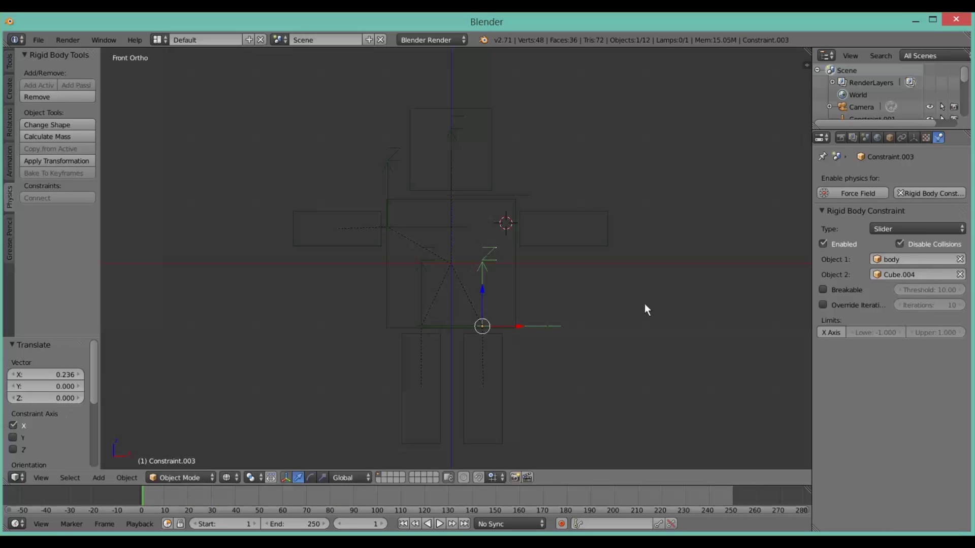
Turn off Disable Collisions on the positive X leg constraint, set its type to Point and clear the selection.
click(915, 245)
click(902, 229)
click(906, 206)
key(a)
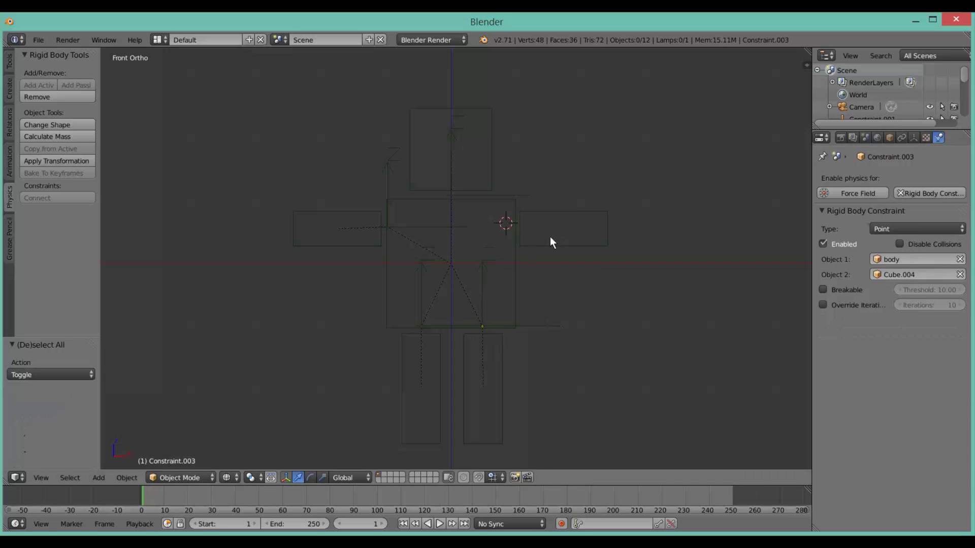
Connect the arm on the positive X side and the torso with a rigid body constraint, keeping the torso active.
right_click(536, 250)
shift+right_click(519, 265)
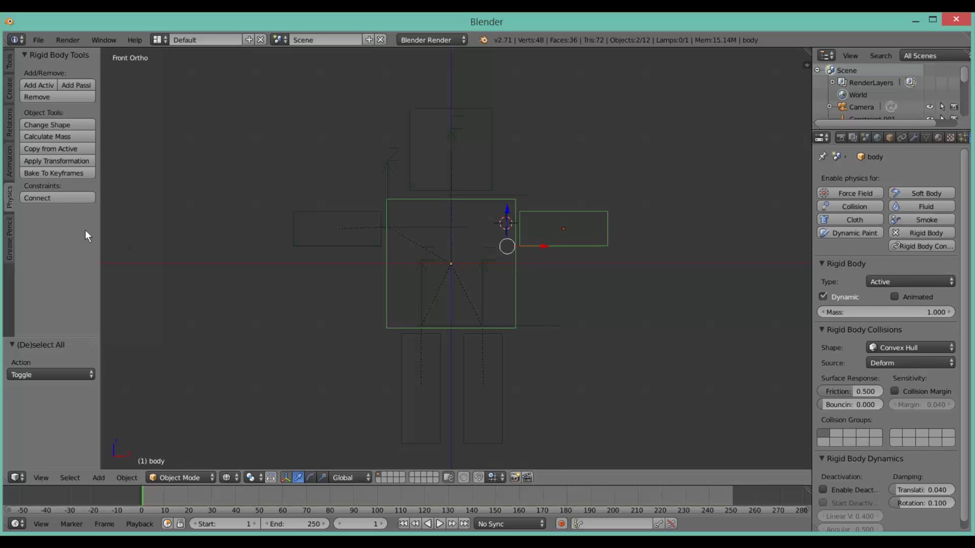
click(60, 198)
Move the new arm constraint about 0.142 in X and 0.26 in Z to the shoulder and make it Point with Disable Collisions off.
right_click(506, 248)
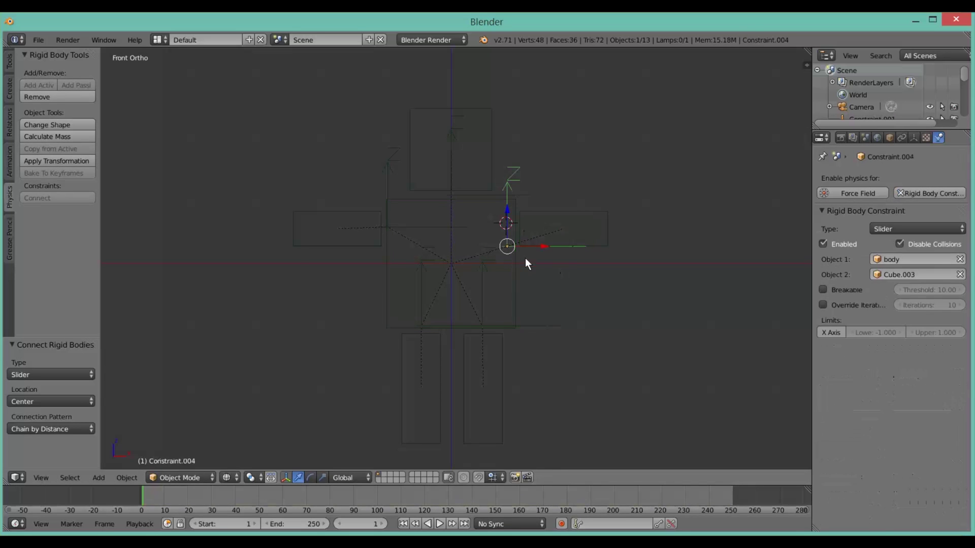
key(g)
click(534, 241)
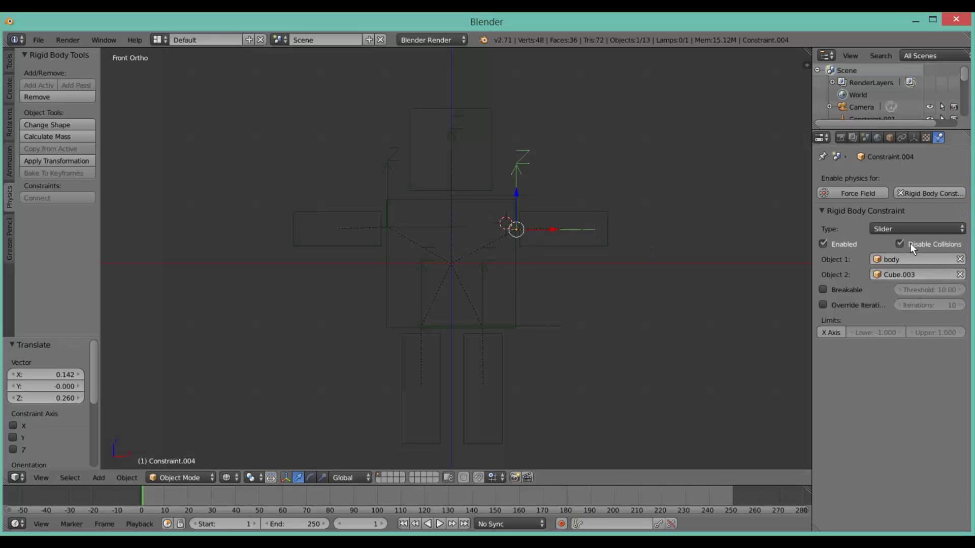
click(912, 229)
click(906, 200)
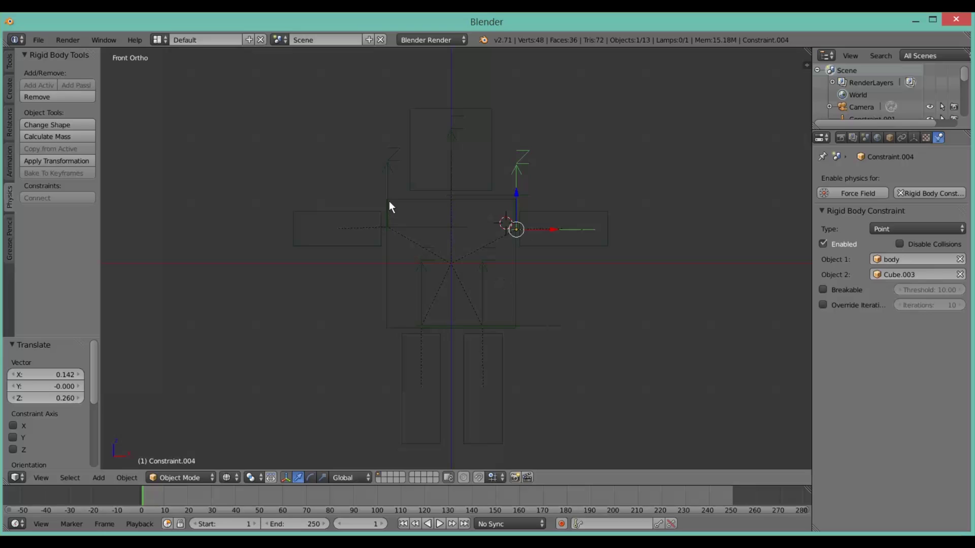
Parent the two arm constraints and two leg constraints to the torso with the Object option and clear the selection.
shift+right_click(388, 168)
shift+right_click(419, 290)
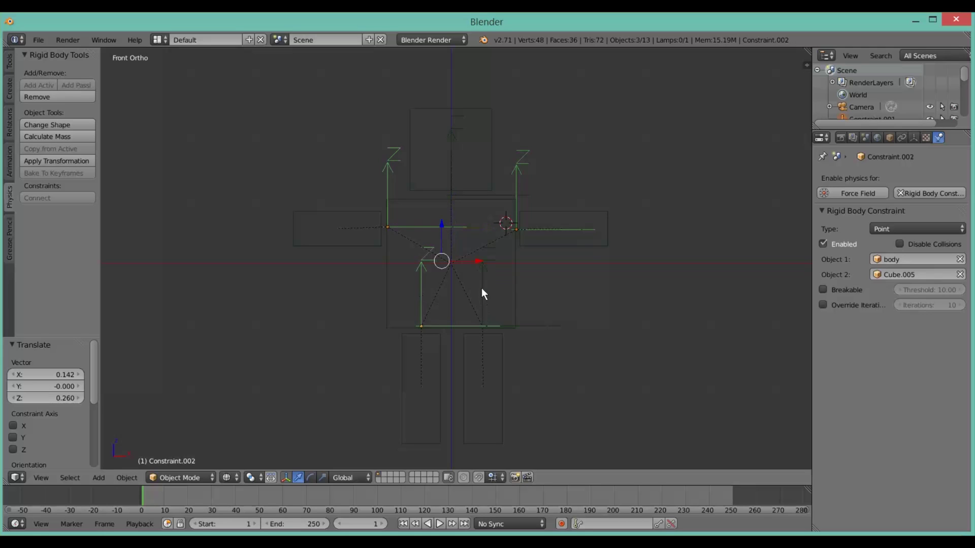
shift+right_click(482, 293)
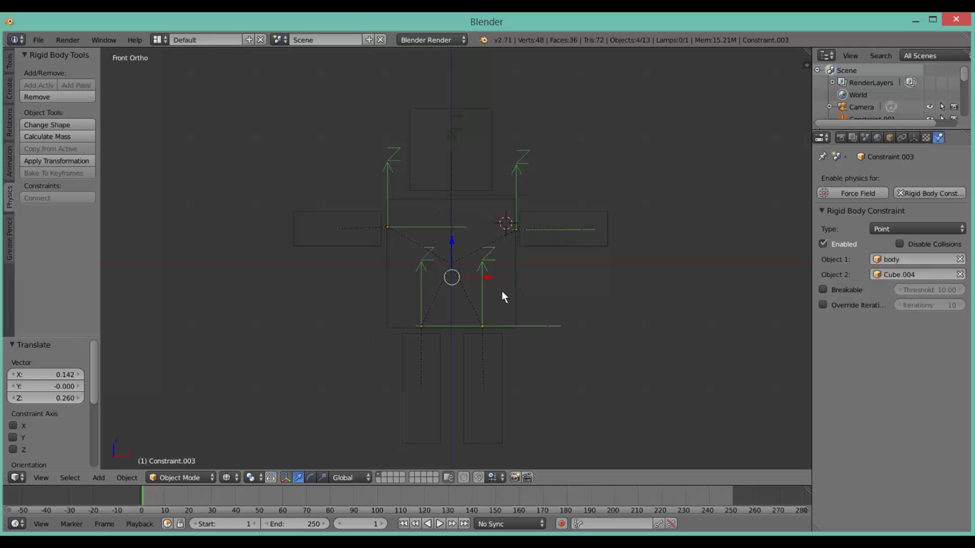
shift+right_click(519, 287)
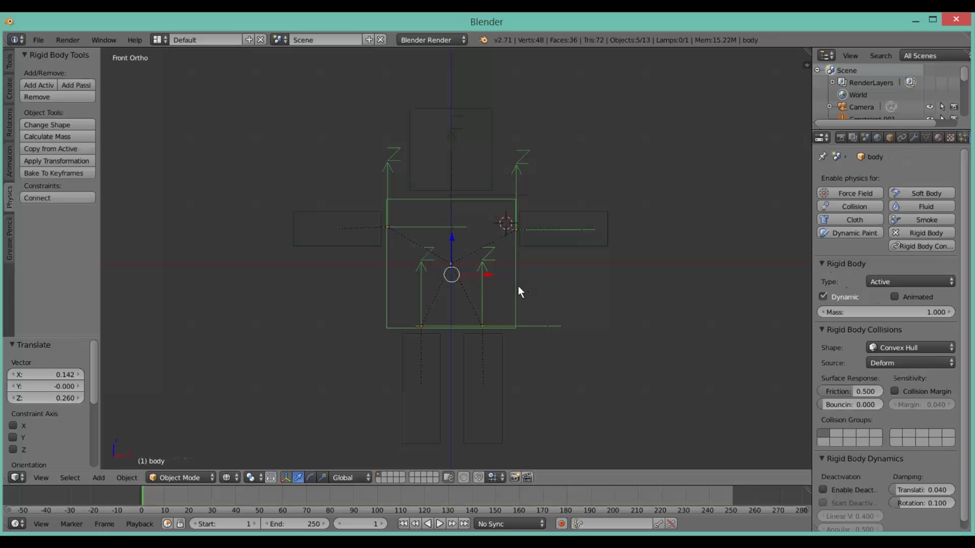
key(ctrl+p)
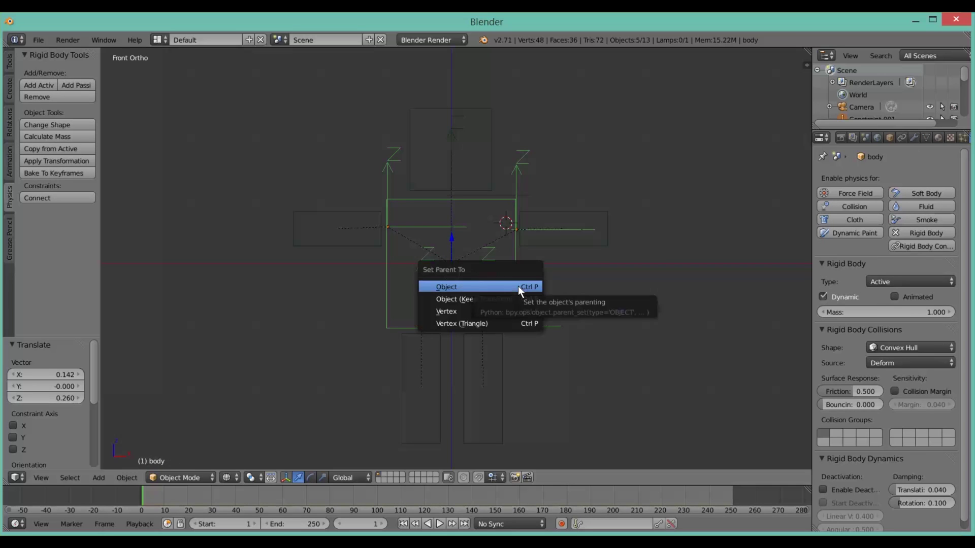
click(518, 285)
key(a)
Test whether the constraints follow the torso by moving it briefly, cancel the move and show the model in solid shading.
key(g)
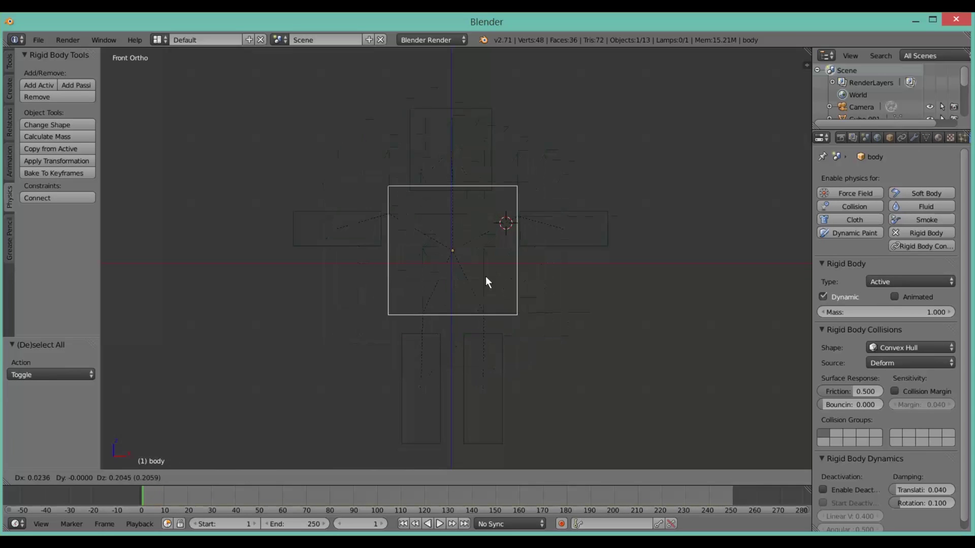
right_click(537, 295)
key(z)
scroll(538, 278, down, 2)
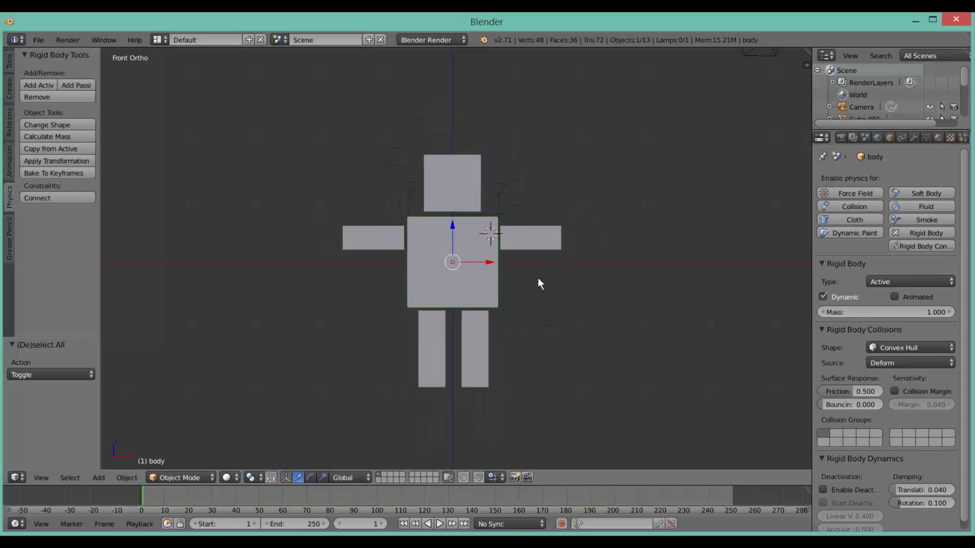
Check the rigid body constraint settings of the neck, both arms and both legs one by one in wireframe shading.
right_click(532, 245)
key(z)
right_click(507, 219)
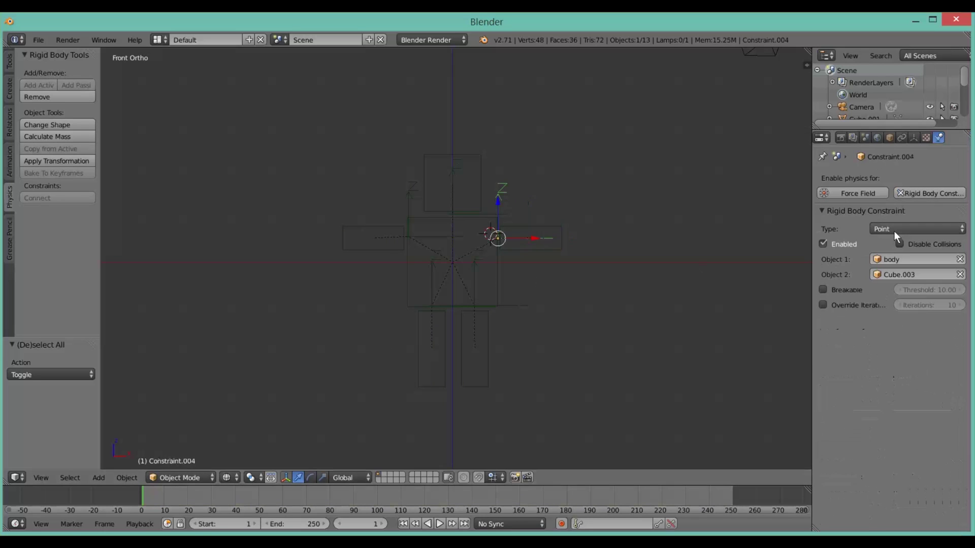
right_click(474, 269)
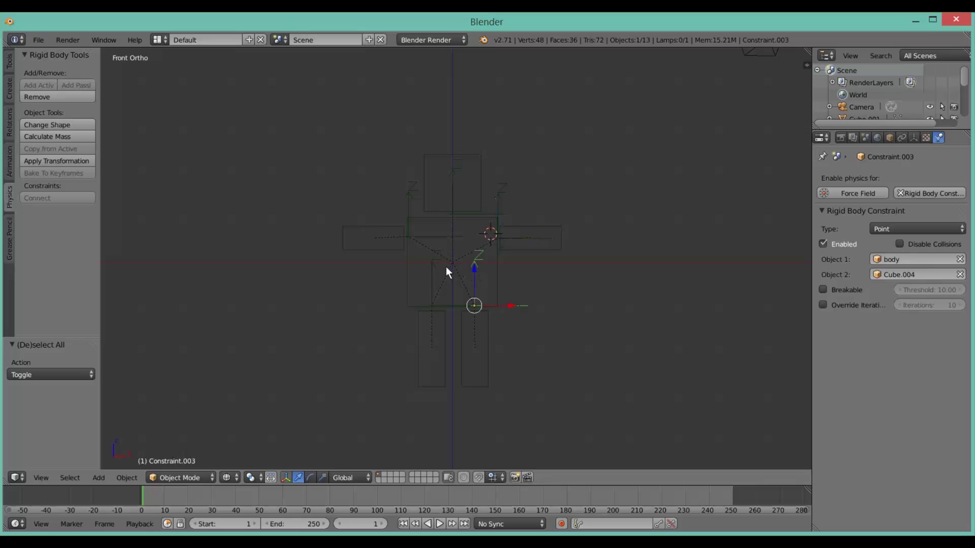
right_click(432, 265)
right_click(408, 204)
right_click(451, 175)
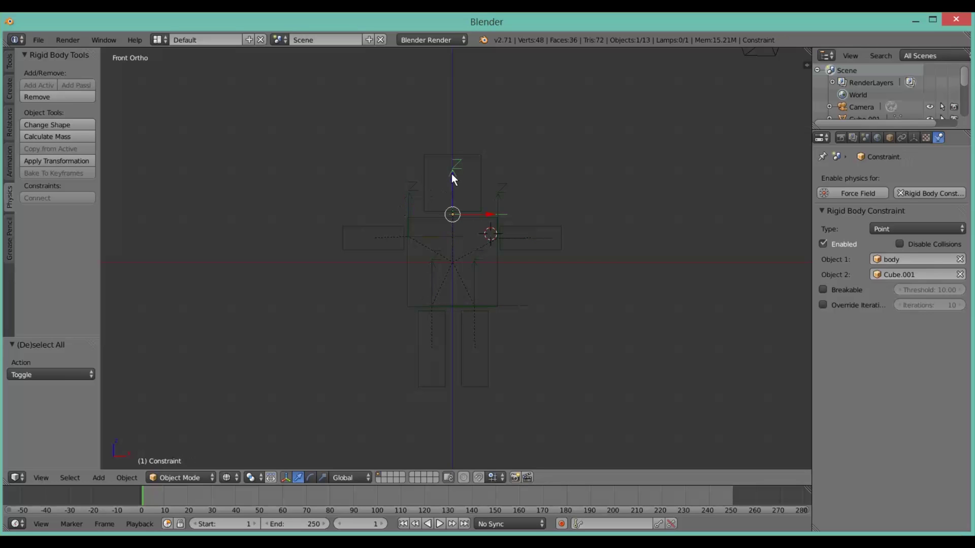
right_click(414, 256)
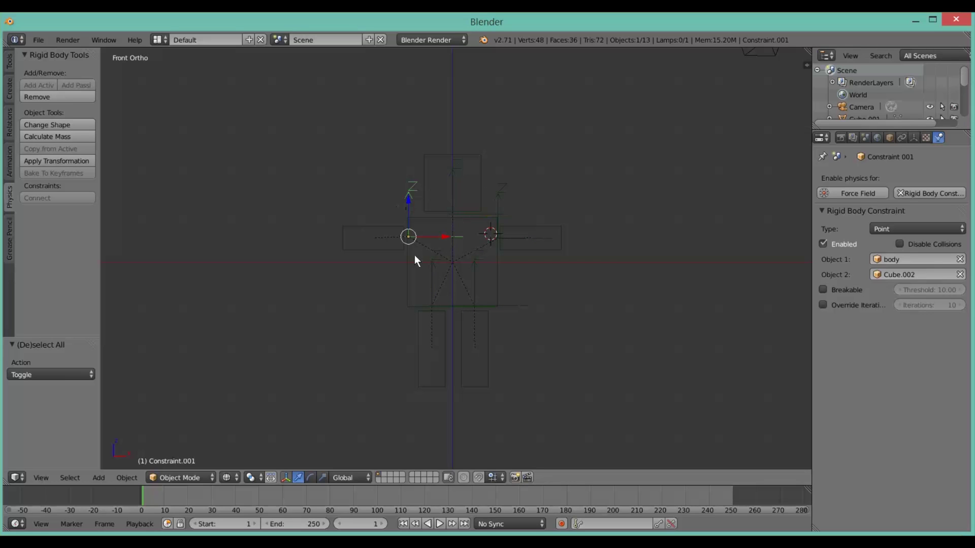
right_click(432, 278)
right_click(474, 274)
right_click(495, 223)
key(a)
scroll(524, 292, up, 3)
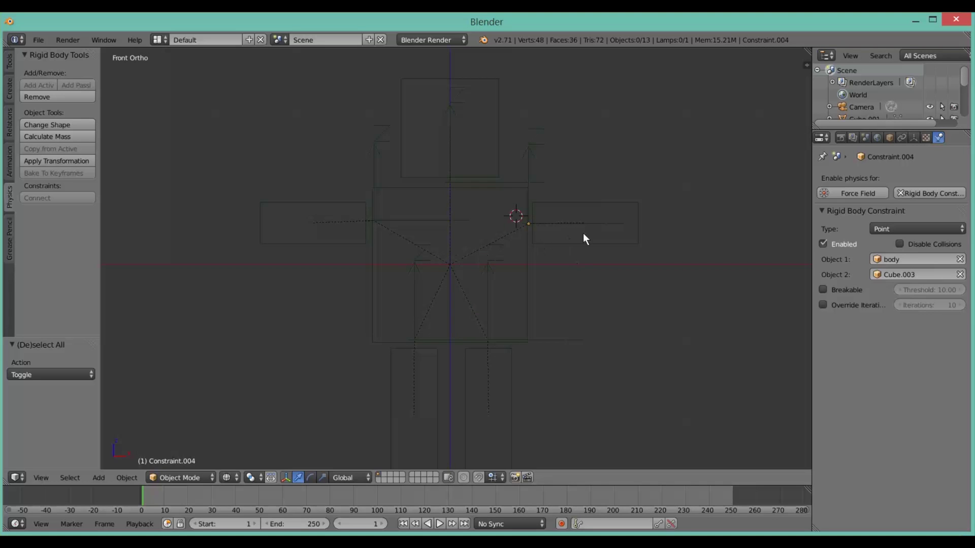
Return to solid shading, add a plane at the origin and scale it up by about 9.113 as the ground.
mouse_move(584, 235)
middle_down()
mouse_move(561, 253)
mouse_move(503, 257)
mouse_move(511, 268)
mouse_move(458, 256)
mouse_move(421, 263)
middle_up()
scroll(561, 254, down, 4)
key(x)
key(z)
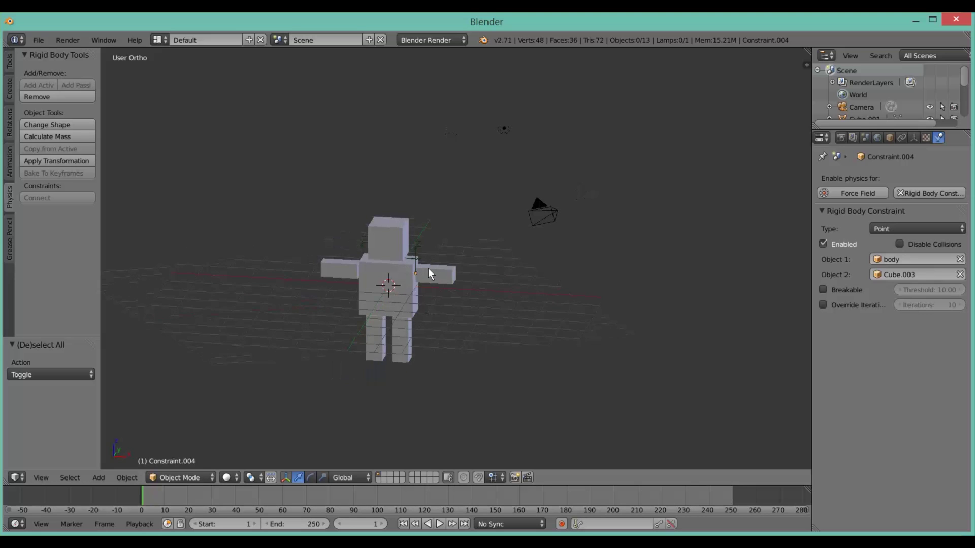
key(shift+a)
mouse_move(428, 269)
click(487, 265)
key(s)
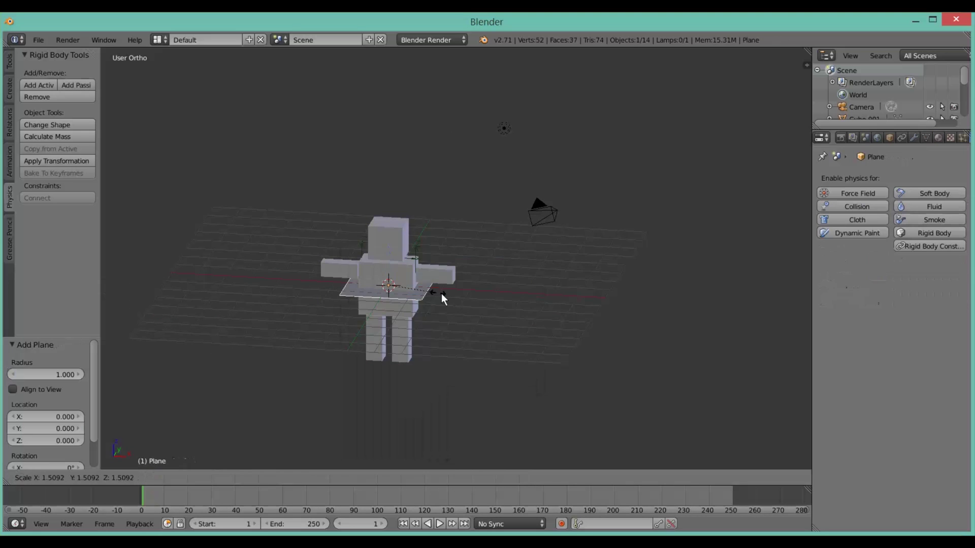
click(676, 314)
Lower the ground plane along Z until it lies below the ragdoll's feet.
key(g)
key(z)
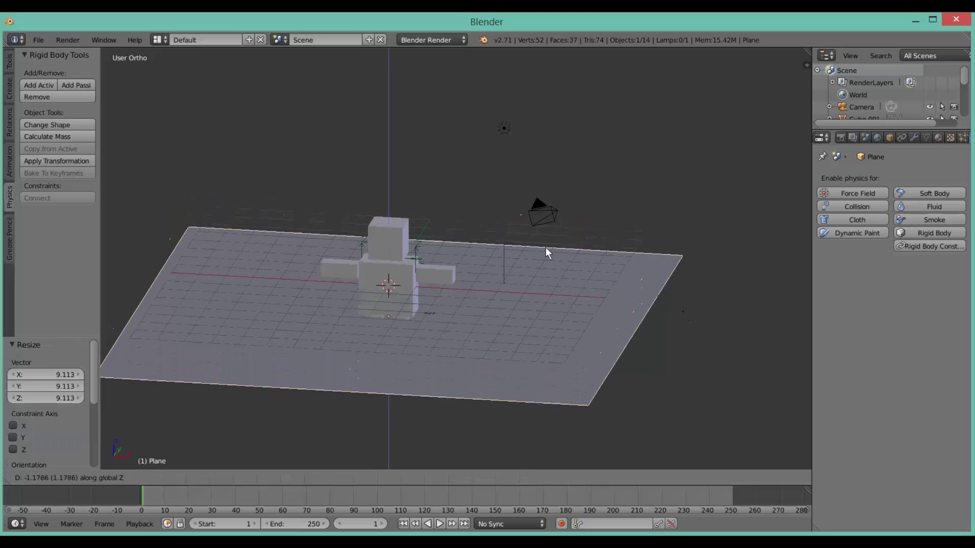
click(475, 314)
middle_drag(475, 315, 590, 241)
Play the simulation with nothing selected to see how the ragdoll falls, and return to the first frame.
key(a)
scroll(458, 285, up, 3)
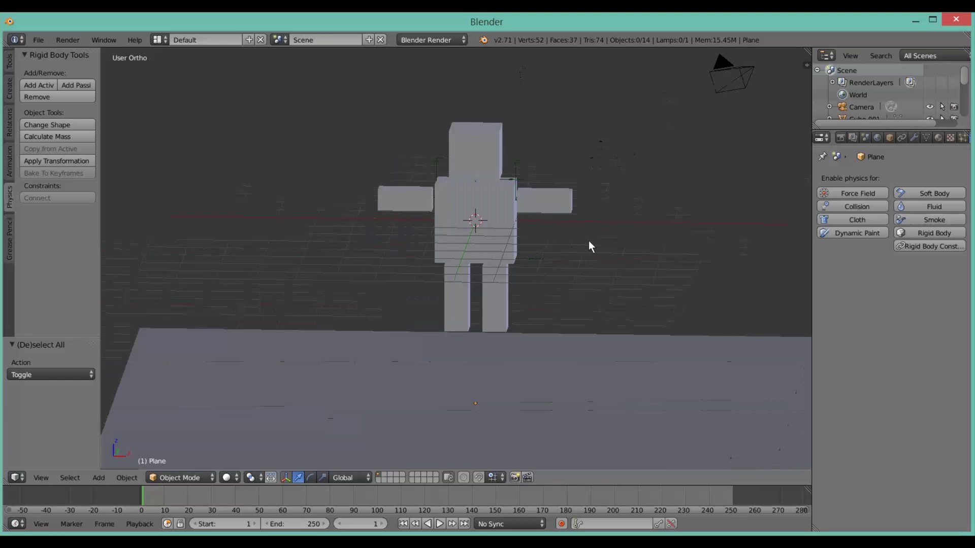
key(alt+a)
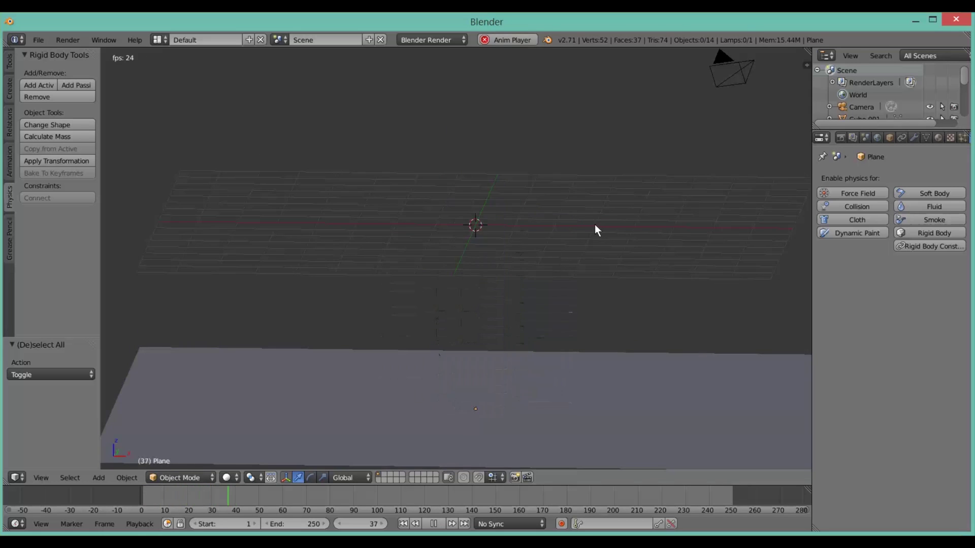
key(Escape)
Make the ground plane a passive rigid body and play the simulation to check the ragdoll's landing.
right_click(552, 383)
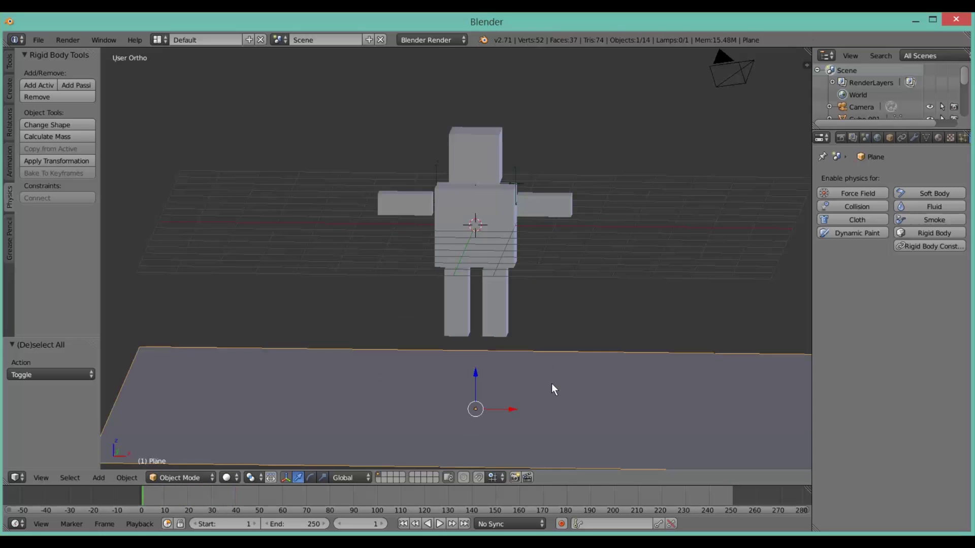
click(86, 85)
key(alt+a)
scroll(378, 205, down, 1)
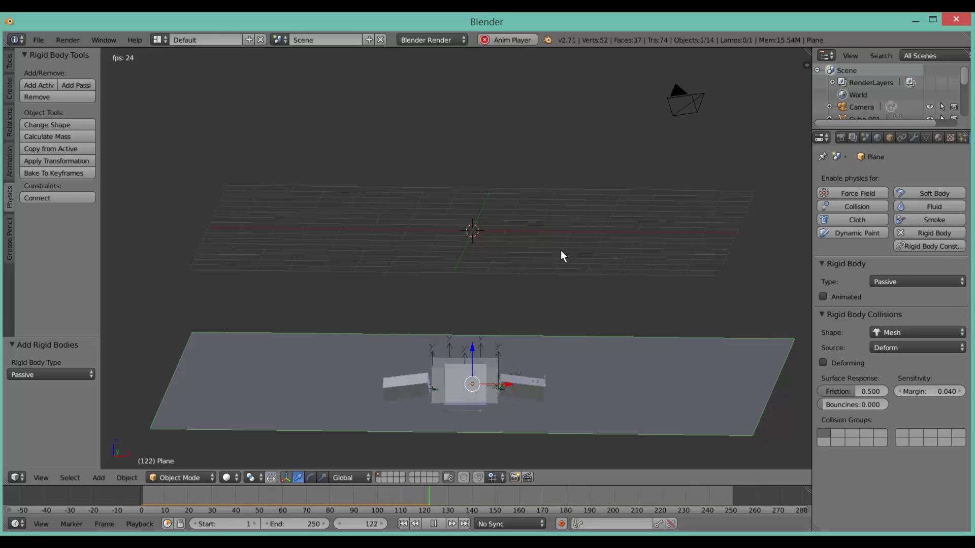
key(Escape)
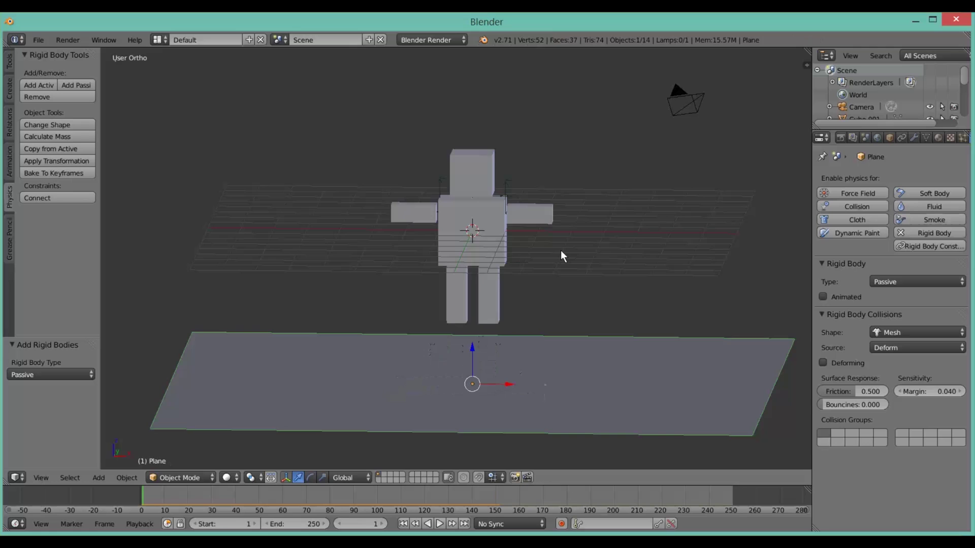
Deselect everything and add a cube mesh with radius 1.000 at the origin.
key(KP_1)
key(a)
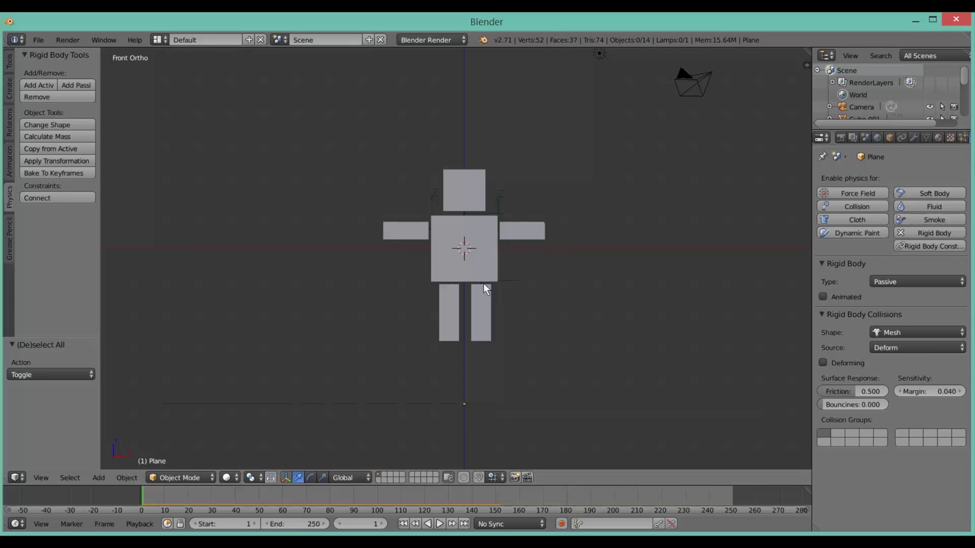
key(z)
mouse_move(444, 254)
middle_down()
mouse_move(455, 247)
mouse_move(501, 346)
middle_up()
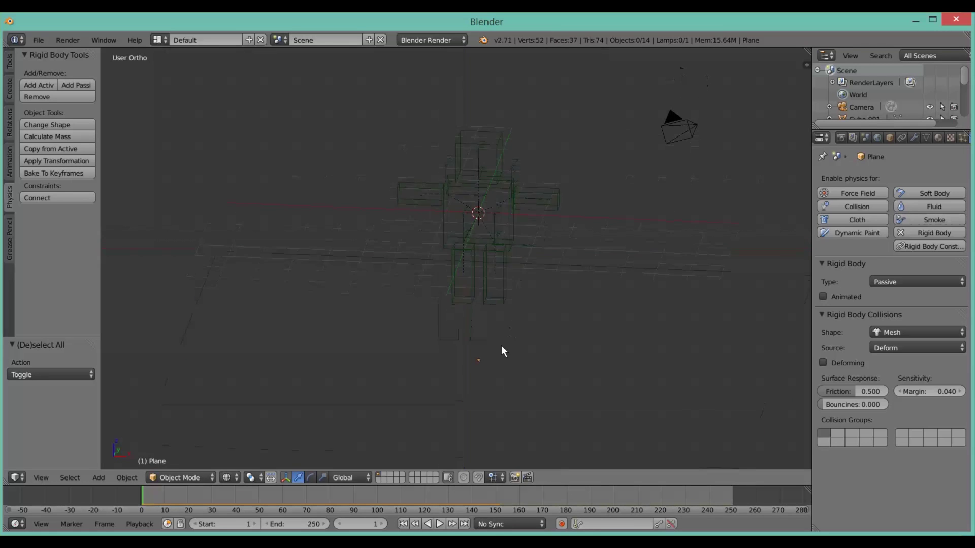
key(z)
key(shift+a)
mouse_move(464, 296)
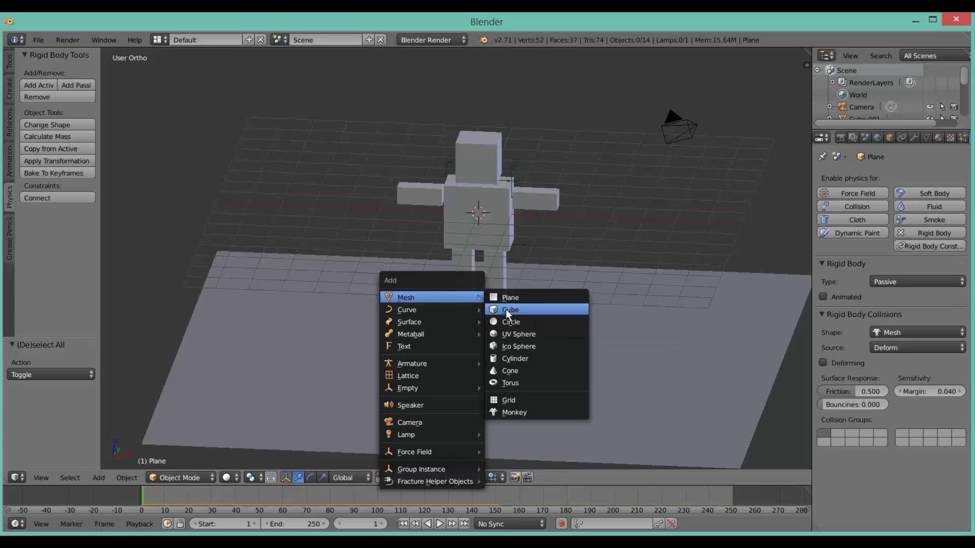
click(507, 310)
Scale the new cube to about half its size and lower it along Z until it rests on the ground plane.
key(z)
key(KP_1)
key(g)
key(z)
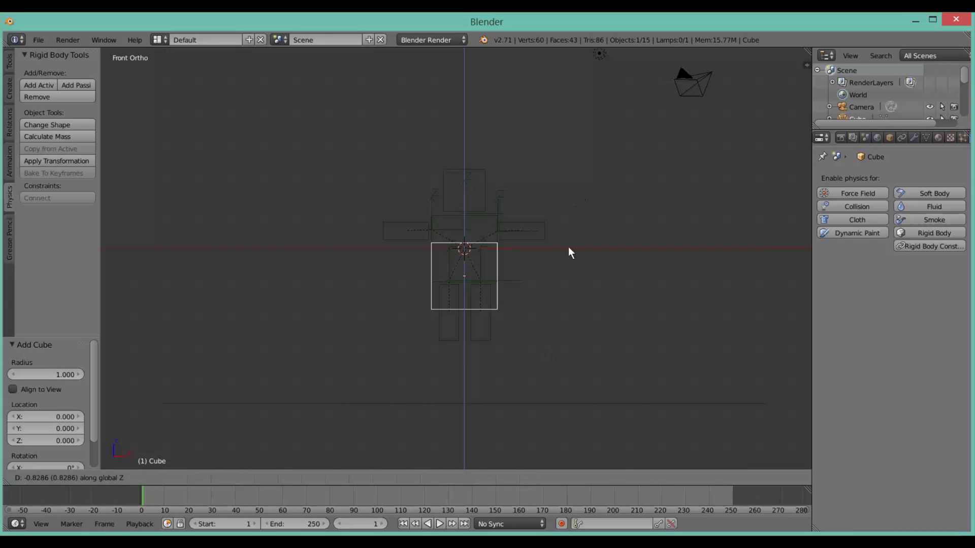
click(538, 347)
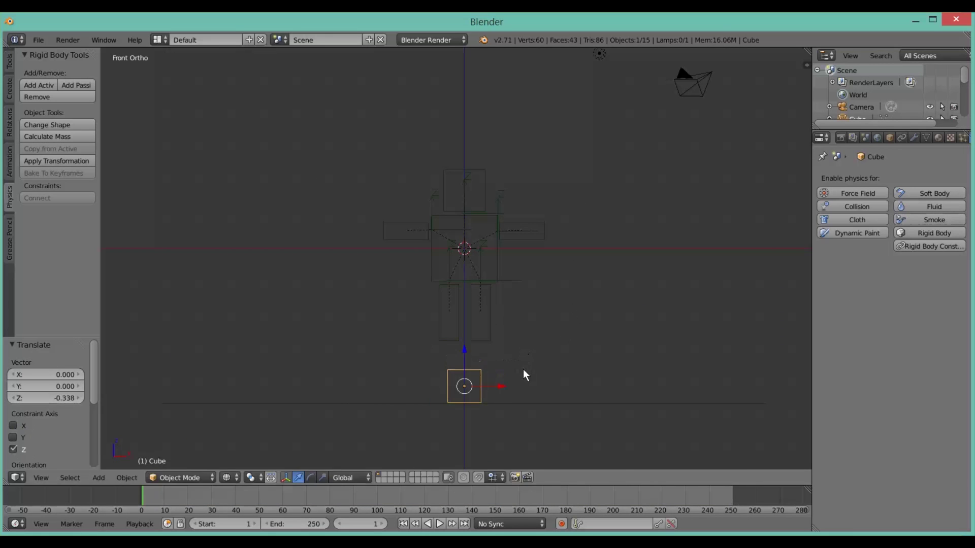
Duplicate the small cube once to each side so that three cubes stand in a row under the ragdoll.
key(shift+d)
click(481, 367)
key(shift+d)
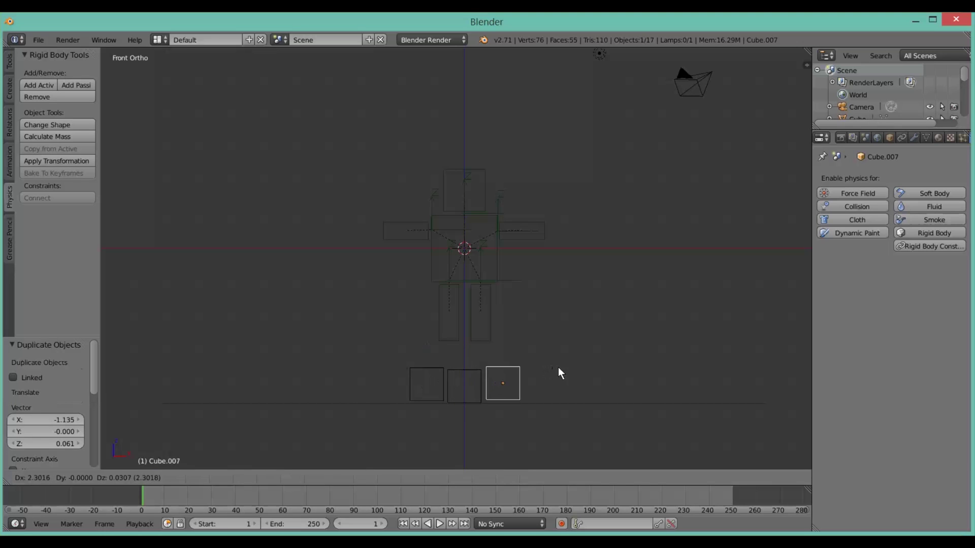
click(544, 379)
key(KP_7)
key(shift+d)
click(529, 421)
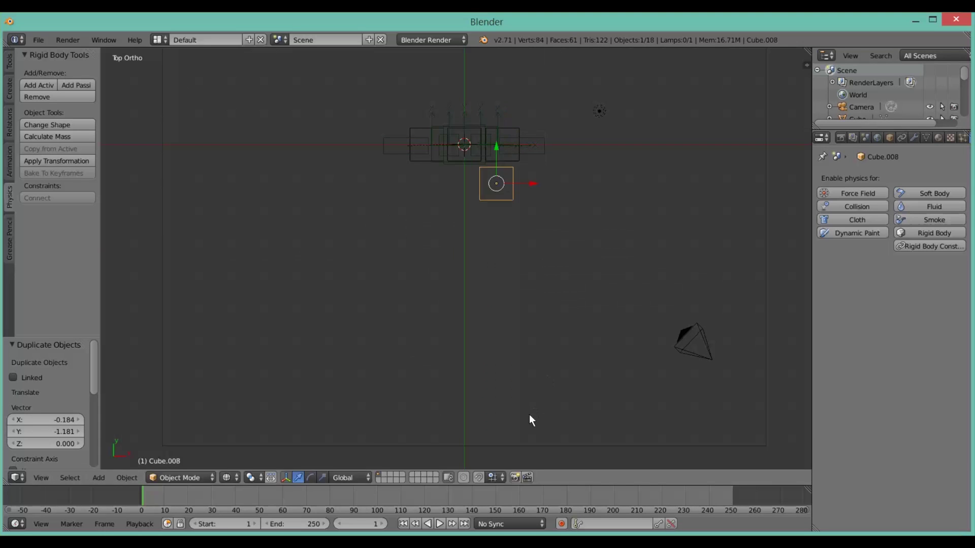
key(shift+d)
click(484, 417)
key(g)
right_click(507, 315)
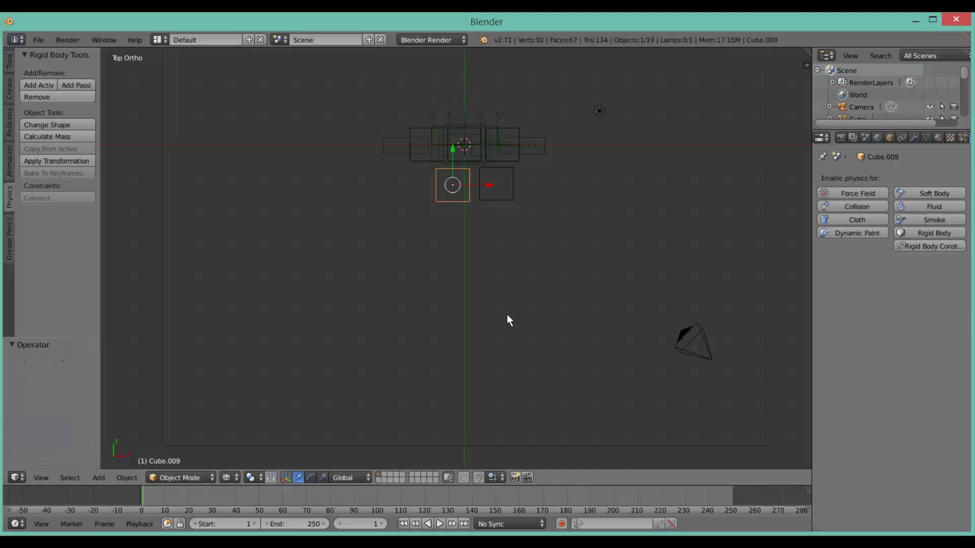
key(ctrl+z)
key(ctrl+z)
Select all three small cubes and make them active rigid bodies with the Convex Hull collision shape.
middle_drag(447, 205, 456, 243)
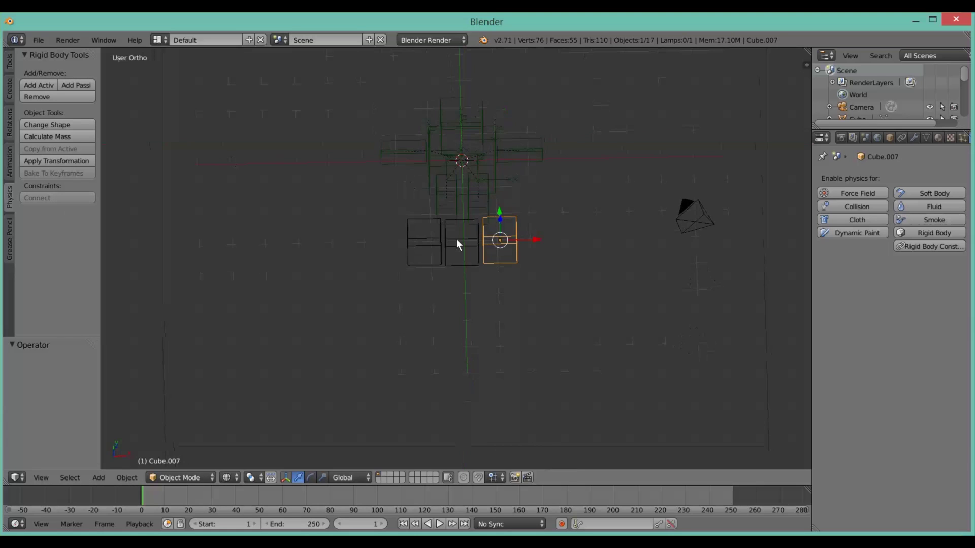
shift+right_click(457, 244)
shift+right_click(430, 247)
click(39, 85)
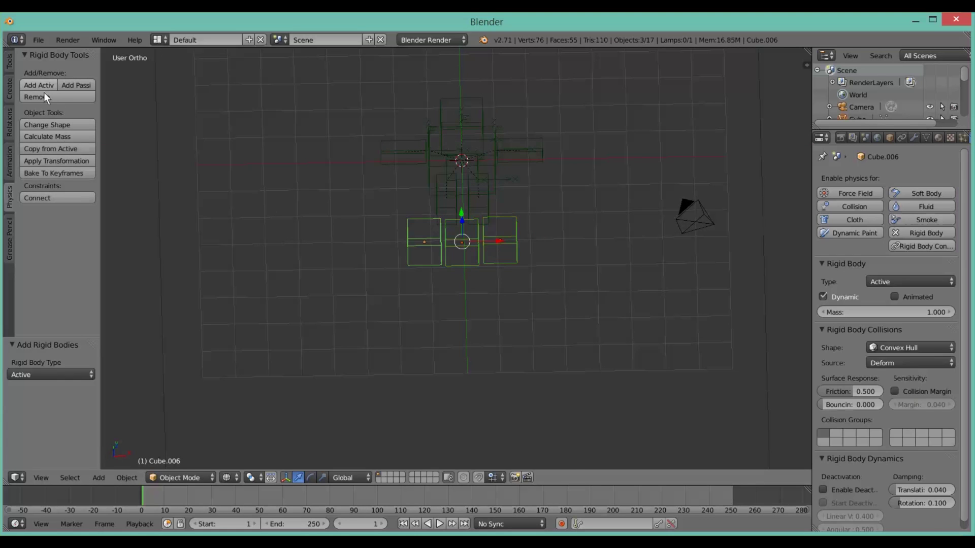
click(70, 128)
click(69, 130)
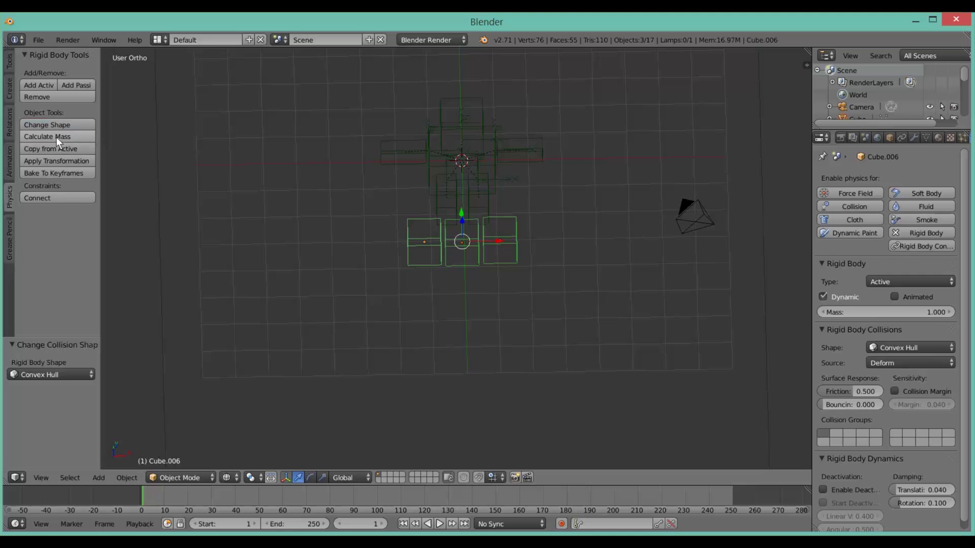
click(61, 149)
Duplicate the row of three cubes in front of the original row and again behind it, the second copy offset 2.409 in Y.
key(a)
key(z)
mouse_move(560, 298)
middle_down()
mouse_move(543, 259)
mouse_move(561, 241)
mouse_move(541, 269)
middle_up()
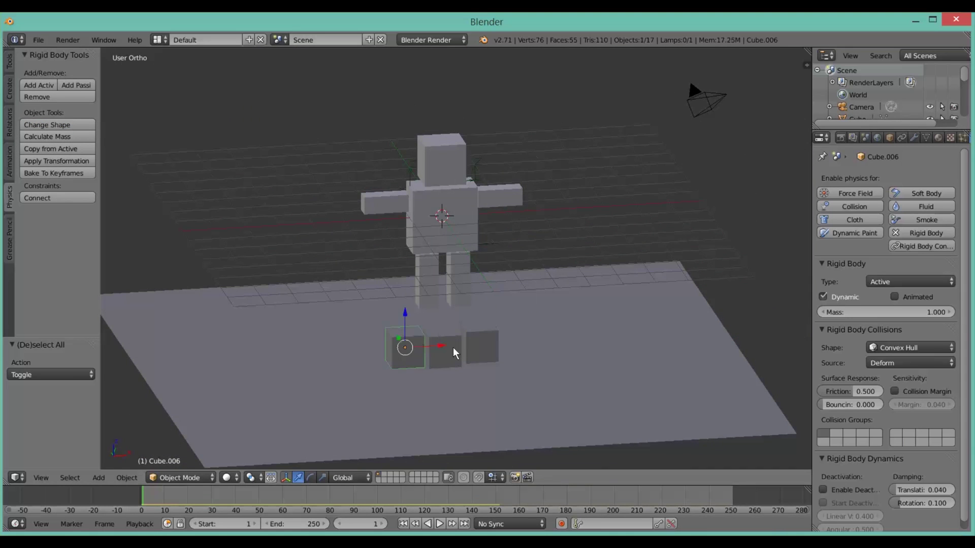
key(z)
key(KP_7)
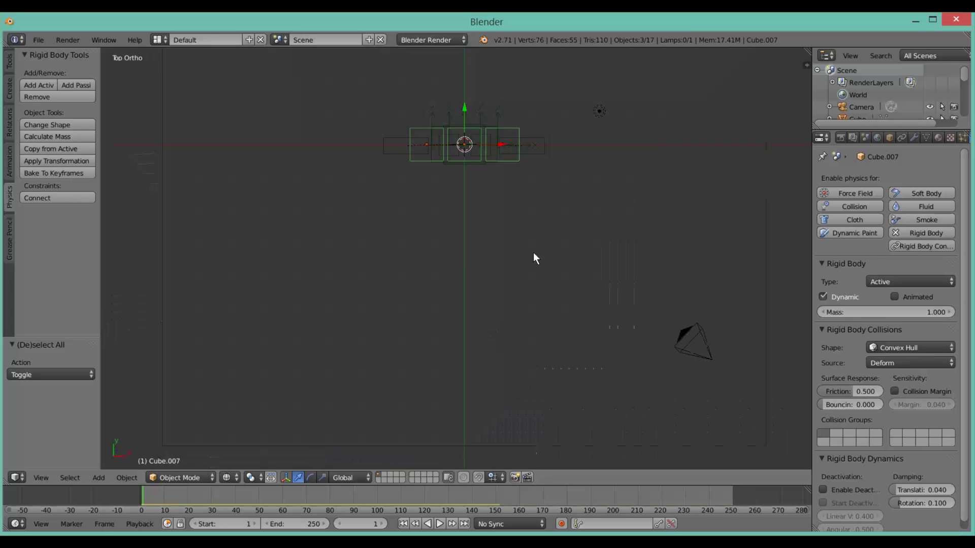
key(shift+d)
click(540, 199)
Duplicate a row, rotate it about -90° beside the block's left side, and copy it 5.202 in X to the opposite side.
key(shift+d)
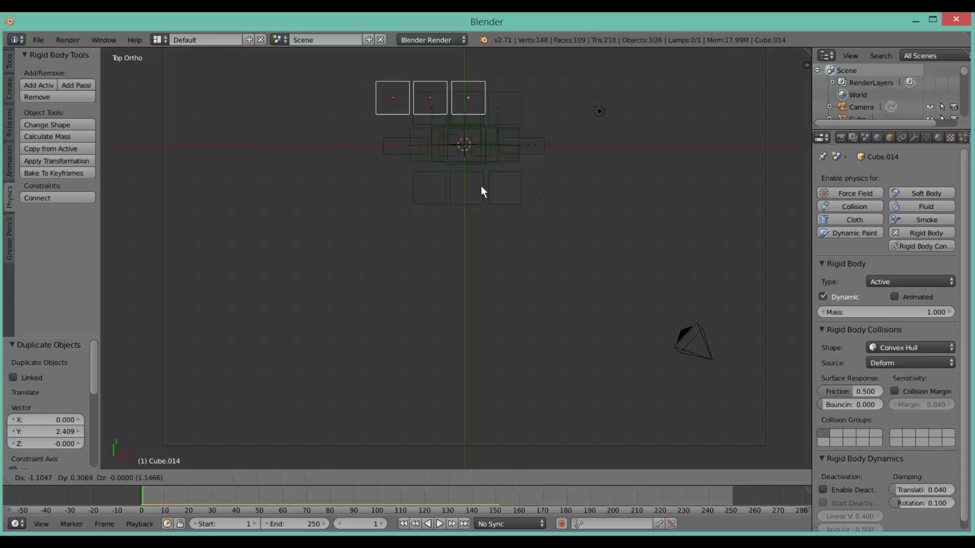
key(r)
click(408, 117)
key(shift+d)
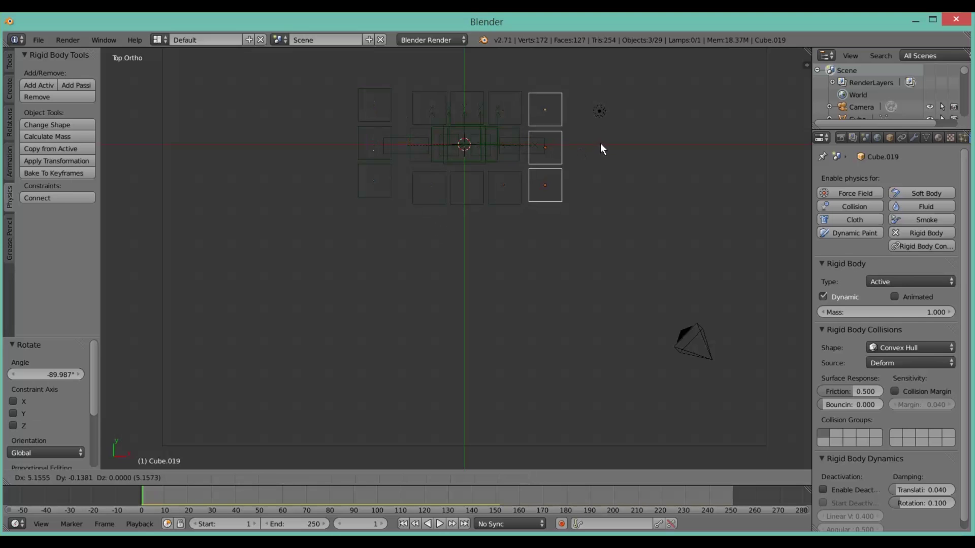
click(600, 145)
Examine the cube arrangement under the ragdoll in solid and wireframe shading from several angles and up close.
key(z)
mouse_move(566, 298)
middle_down()
mouse_move(562, 242)
mouse_move(550, 289)
mouse_move(418, 356)
middle_up()
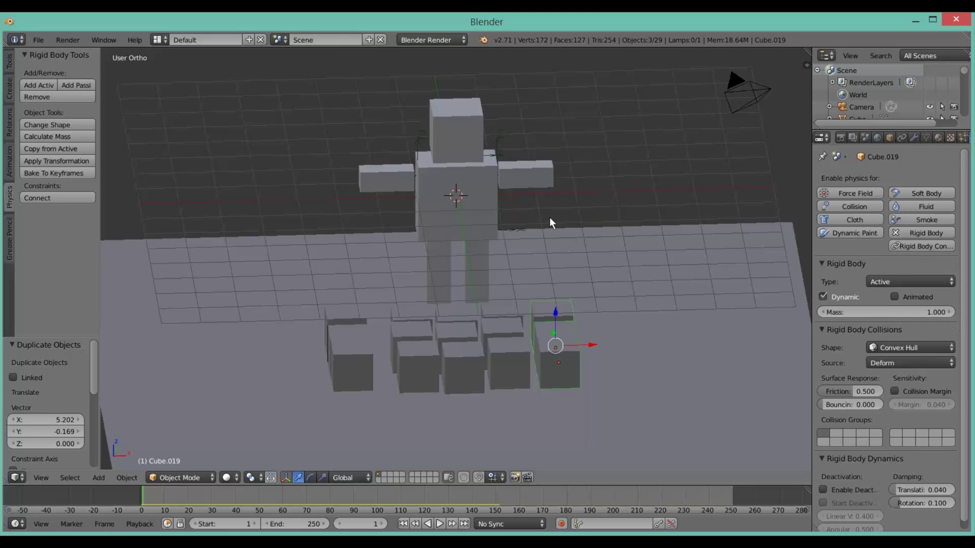
key(z)
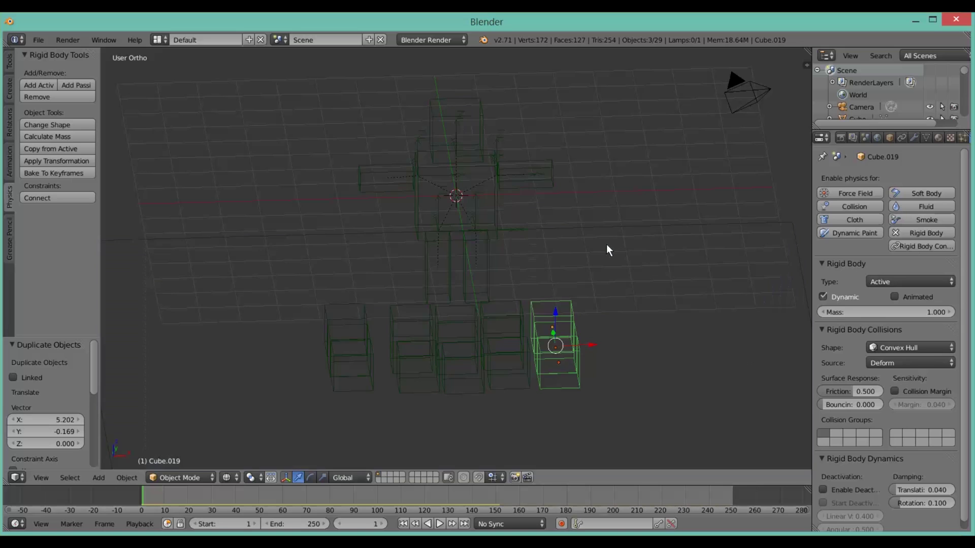
key(z)
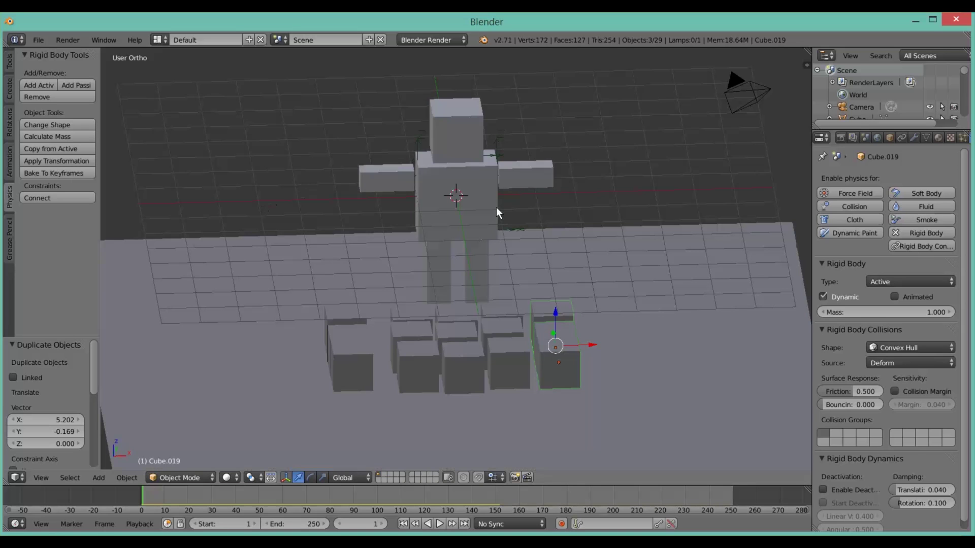
key(z)
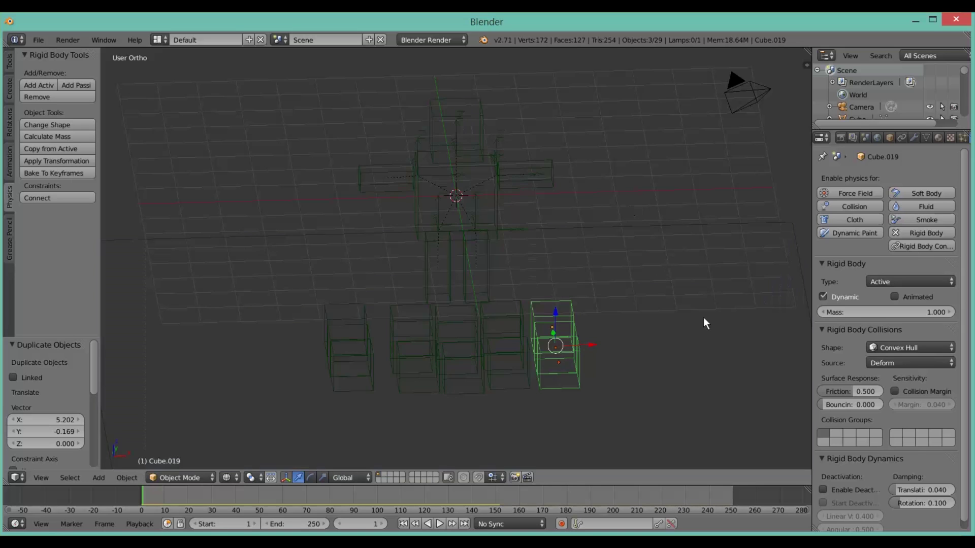
mouse_move(703, 318)
middle_down()
mouse_move(603, 329)
mouse_move(583, 280)
mouse_move(660, 371)
middle_up()
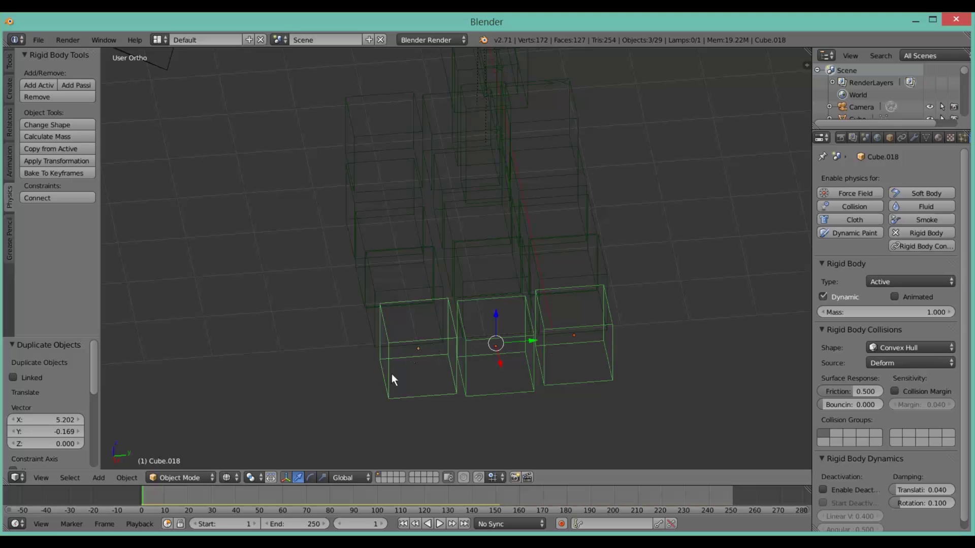
middle_drag(397, 354, 386, 332)
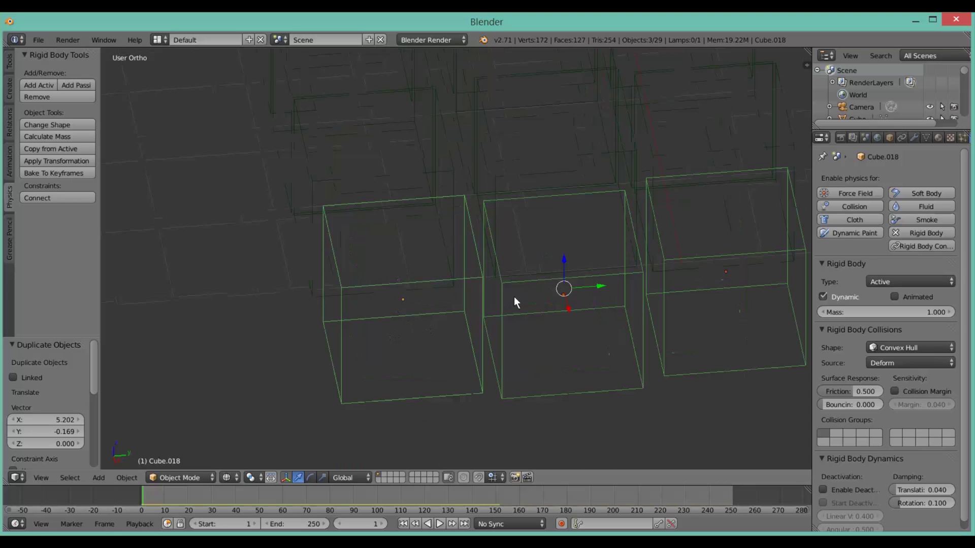
scroll(453, 324, down, 6)
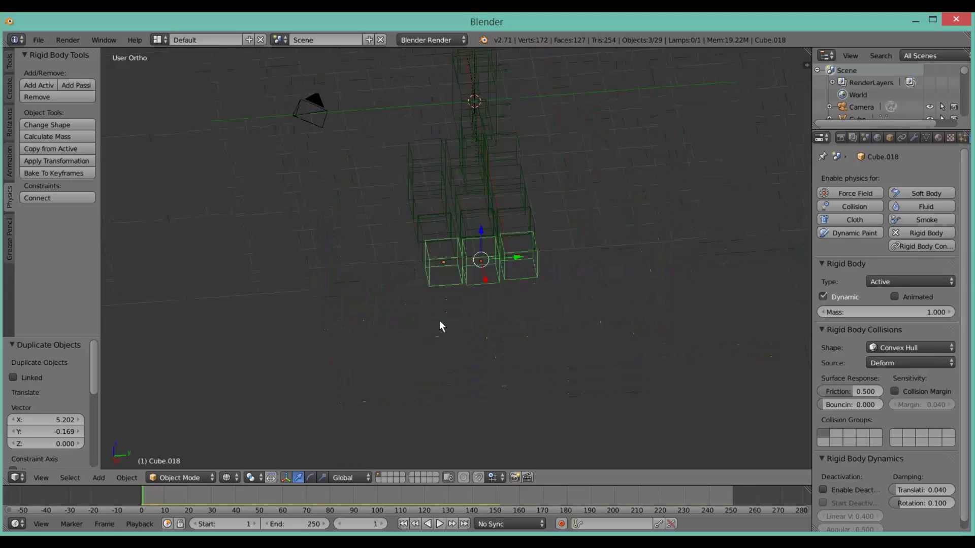
Deselect everything, play the simulation to watch the ragdoll fall onto the cubes, and return to the first frame.
key(a)
mouse_move(440, 321)
middle_down()
mouse_move(461, 287)
mouse_move(506, 272)
mouse_move(439, 229)
mouse_move(496, 285)
middle_up()
key(z)
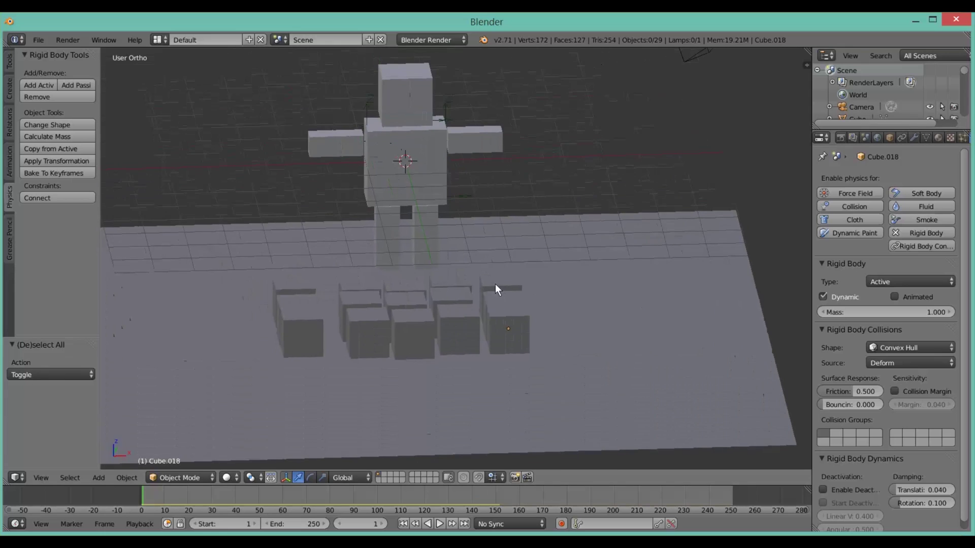
key(z)
key(z)
key(alt+a)
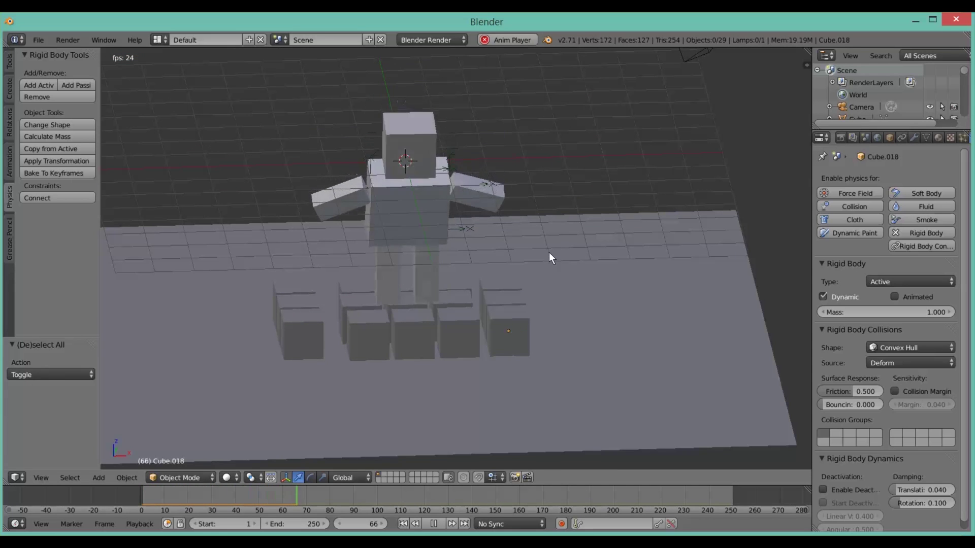
middle_drag(549, 252, 589, 251)
key(Escape)
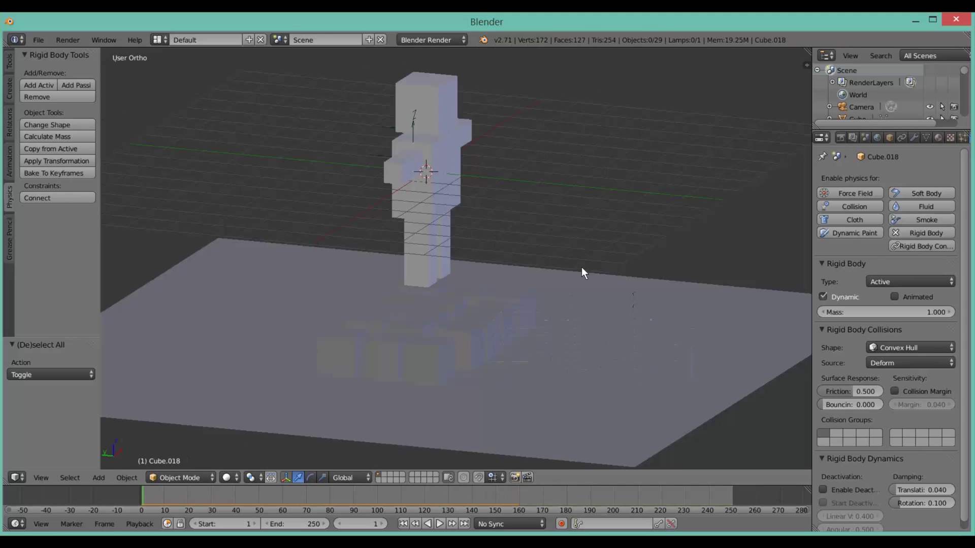
Select the whole ragdoll from the side, tilt it about 33.325° and move it about -0.706 in Y and 0.215 in Z.
mouse_move(524, 331)
middle_down()
mouse_move(498, 307)
mouse_move(531, 274)
middle_up()
key(z)
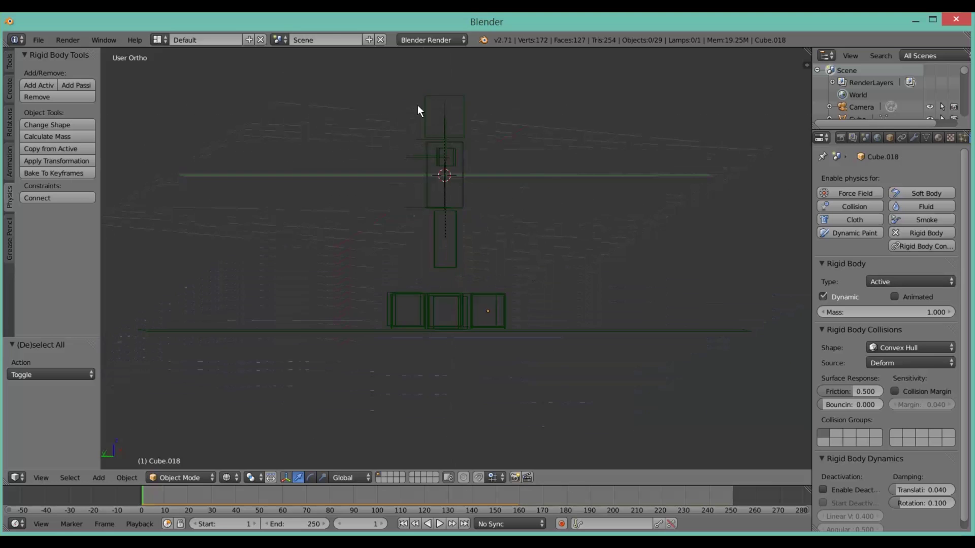
drag(406, 85, 524, 257)
key(r)
click(584, 261)
key(g)
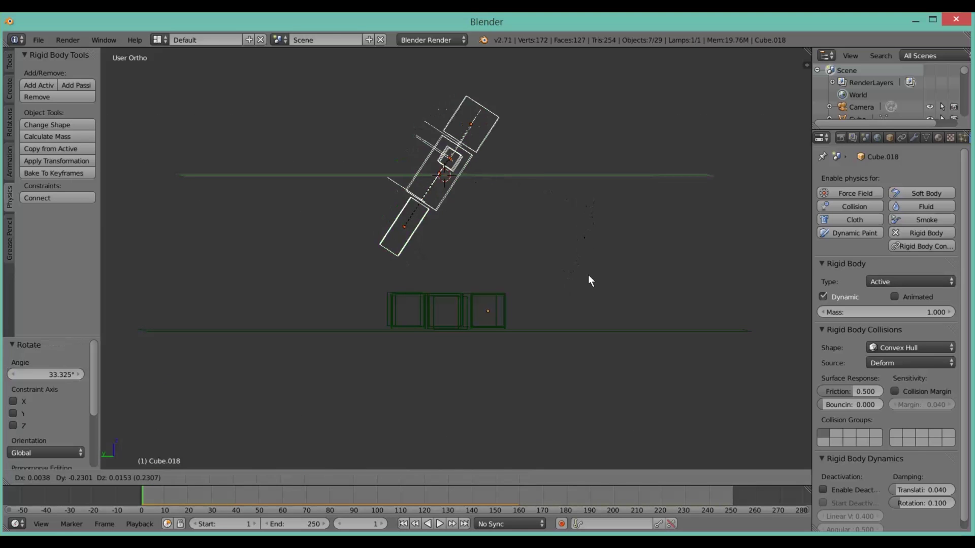
click(589, 276)
Play the simulation in solid shading to check the tilted ragdoll's fall onto the cubes, and return to the first frame.
key(z)
key(alt+a)
mouse_move(592, 270)
middle_down()
mouse_move(574, 254)
mouse_move(582, 266)
mouse_move(531, 266)
middle_up()
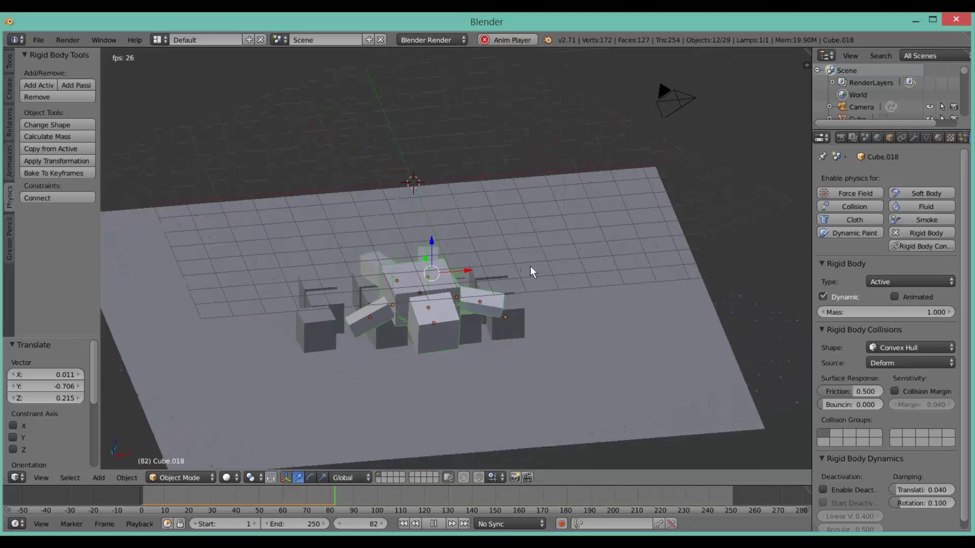
key(Escape)
Duplicate the whole ragdoll in place in the front view and rotate the copy by about 13.602°.
key(KP_1)
key(z)
key(a)
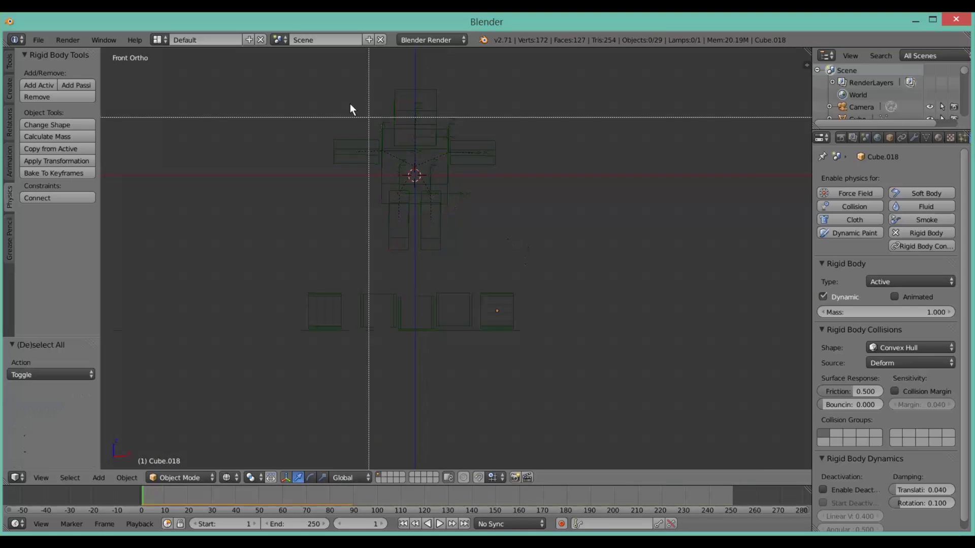
drag(350, 105, 458, 239)
key(shift+d)
right_click(484, 232)
key(r)
click(478, 289)
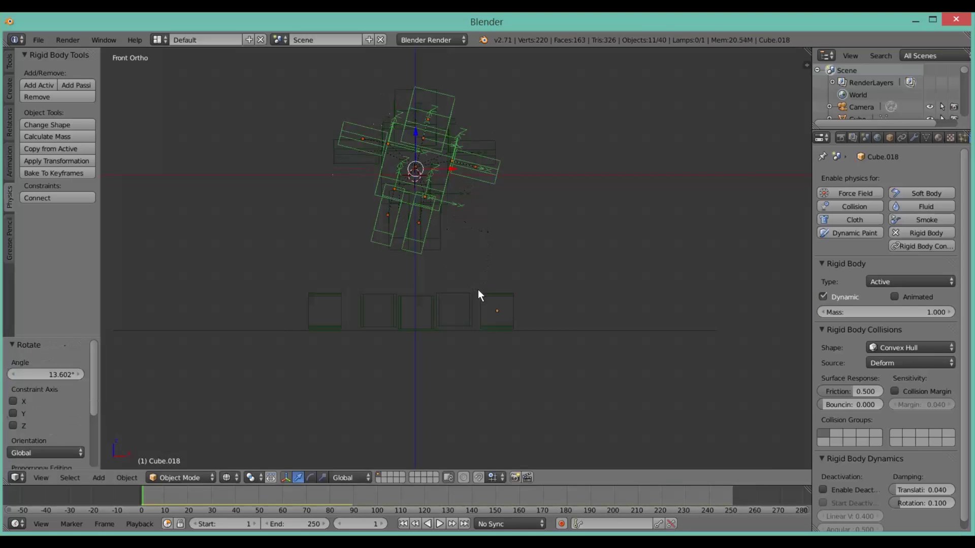
Move the ragdoll copy above and to the left of the original, rotate it about -13.046° and return to solid shading.
key(shift+d)
click(380, 223)
key(z)
Duplicate the raised ragdoll, place the new copy above and to the right of the original and rotate it by about 38.009°.
key(g)
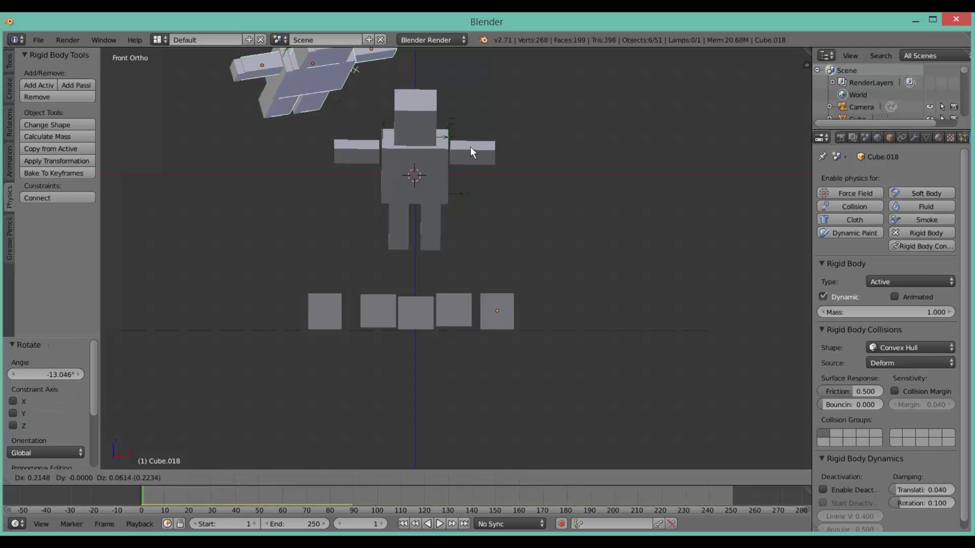
click(470, 147)
key(shift+d)
click(557, 166)
key(r)
click(524, 173)
Duplicate the right-hand ragdoll lower down, move the copy about -4.263 in X and -3.945 in Y, and rotate it about -32° from above.
scroll(525, 173, down, 4)
key(shift+d)
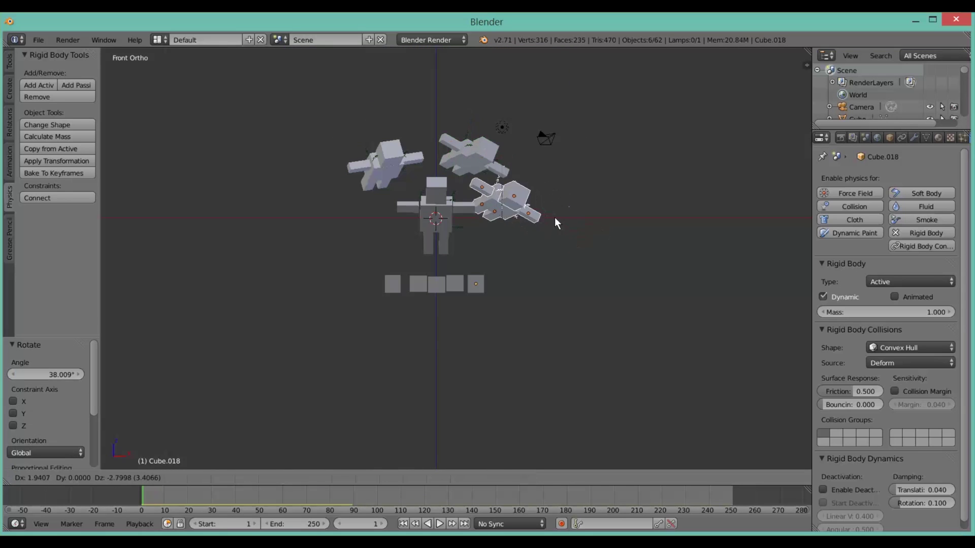
click(550, 214)
key(KP_7)
key(g)
click(482, 277)
key(r)
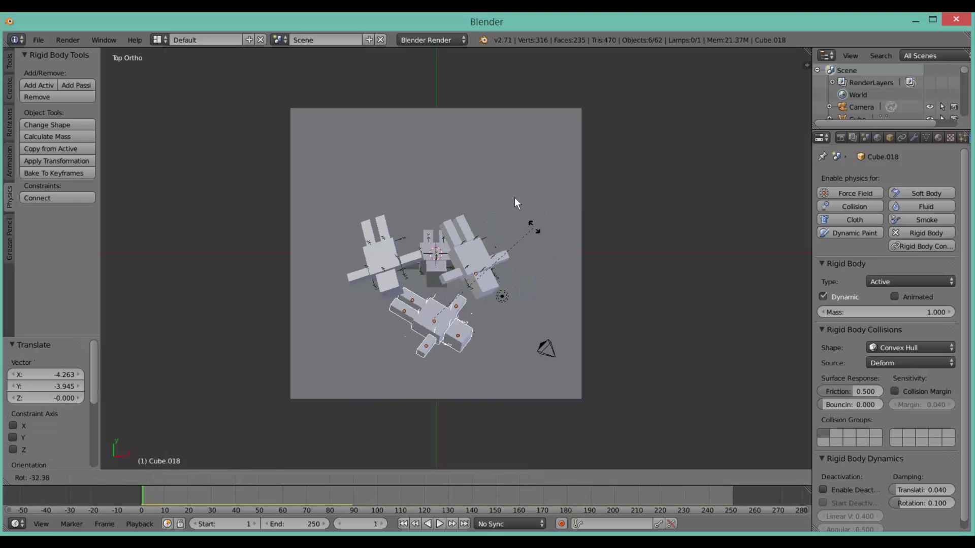
click(516, 204)
Duplicate that ragdoll once more, place the copy behind the original and rotate it by about 17.93°.
key(shift+d)
click(514, 142)
key(r)
click(526, 177)
Play the simulation and watch from different angles how all the ragdolls land on the cubes and the ground.
middle_drag(526, 176, 412, 148)
key(alt+a)
scroll(422, 147, up, 3)
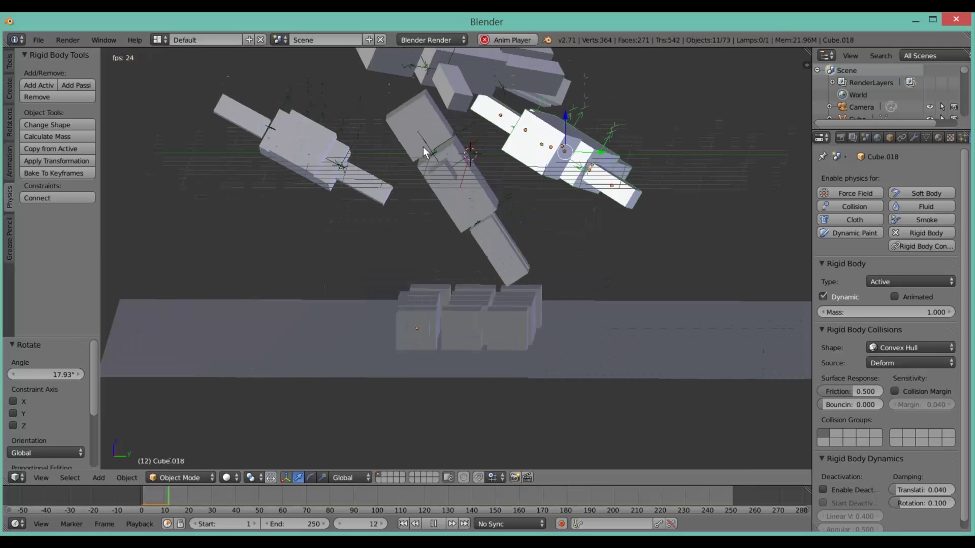
middle_drag(433, 158, 479, 190)
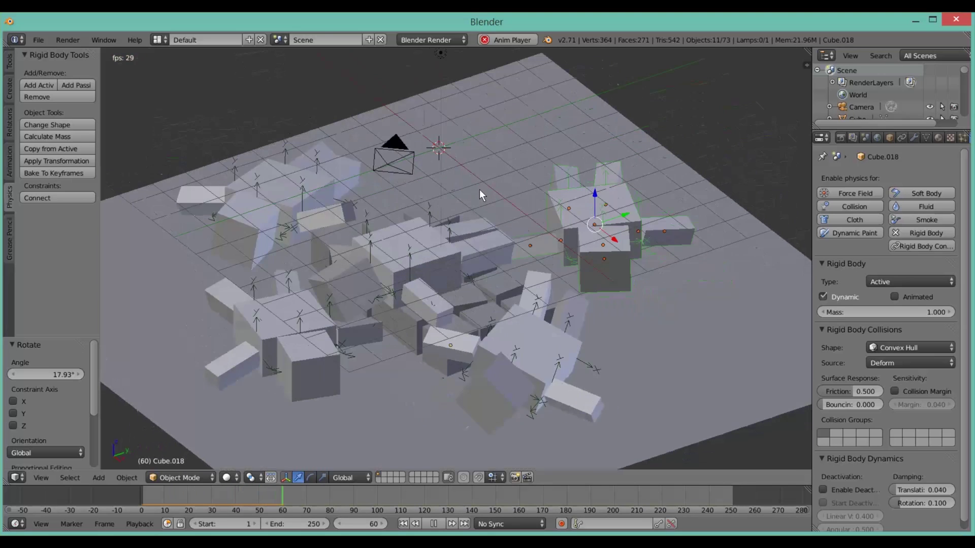
Duplicate all the ragdolls together, without the lamp, and place the copies as a second tier above the originals in front view.
key(Escape)
key(KP_1)
key(z)
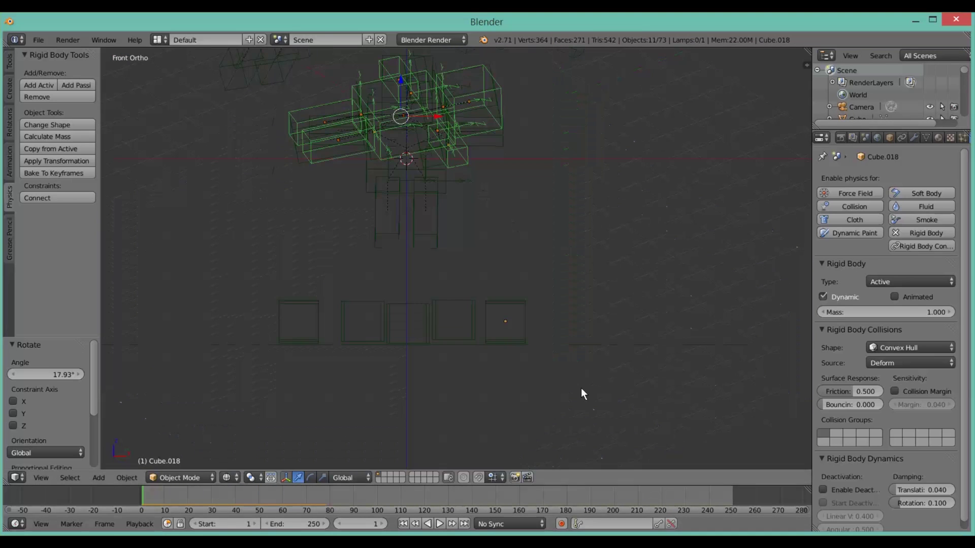
scroll(502, 238, down, 4)
key(a)
key(b)
drag(334, 98, 552, 257)
shift+right_click(508, 101)
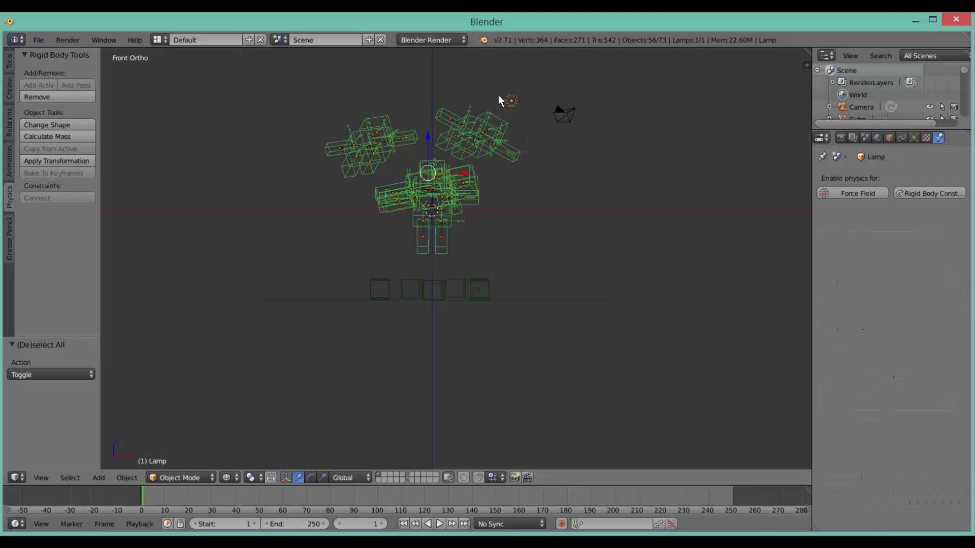
key(shift+d)
scroll(505, 287, down, 2)
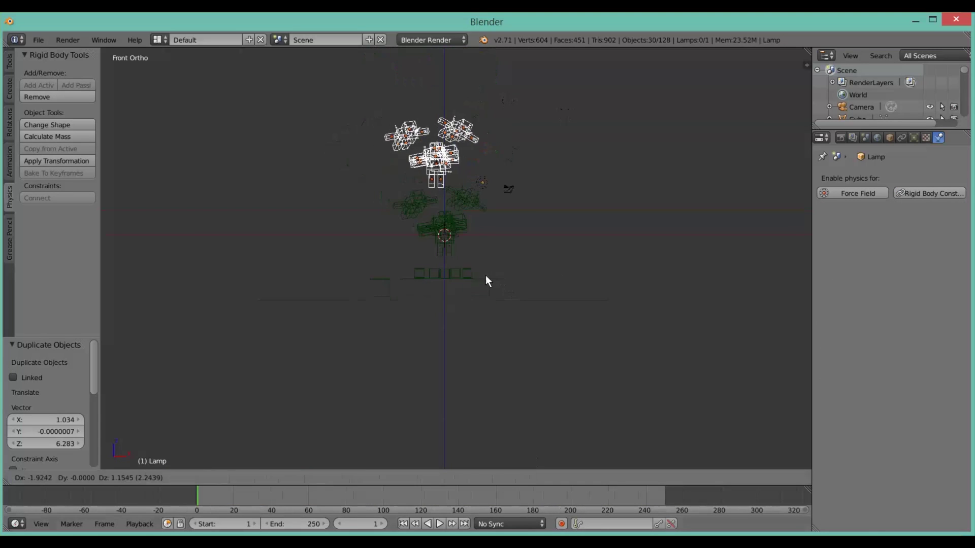
click(489, 282)
Switch to solid shading and scale the ground plane up by a factor of about 1.825.
key(z)
key(a)
right_click(536, 297)
key(s)
click(616, 315)
Play the simulation and observe from several angles how both tiers of ragdolls pile up on the enlarged ground plane.
key(alt+a)
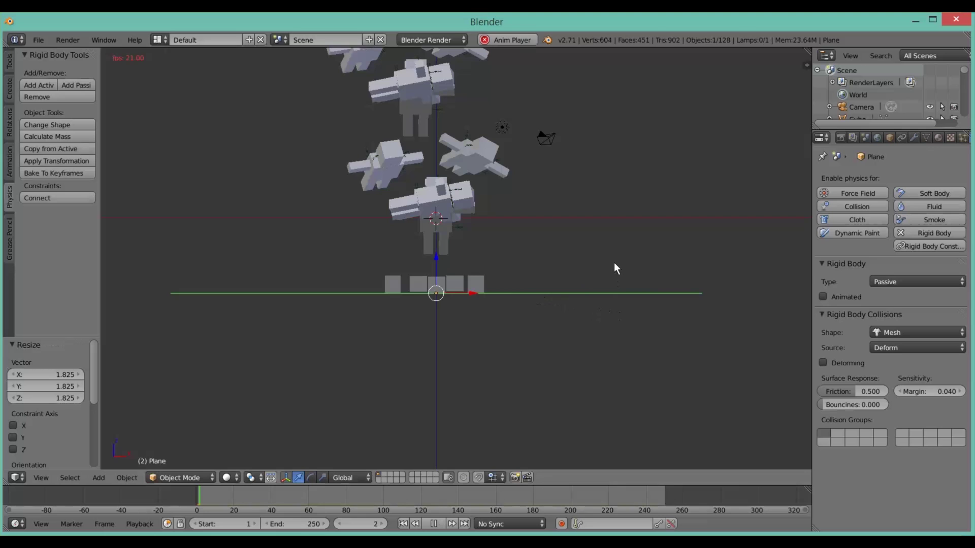
scroll(611, 263, up, 3)
middle_drag(607, 261, 600, 281)
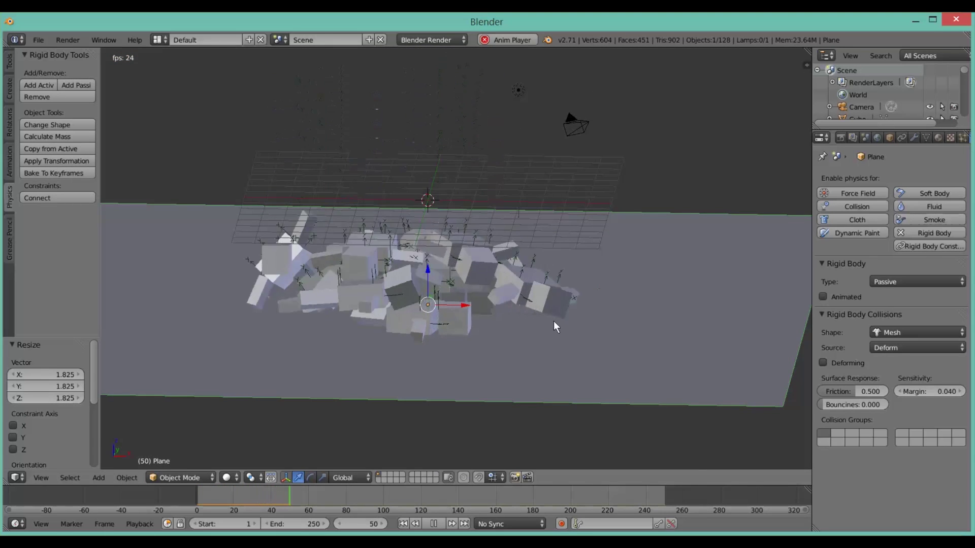
middle_drag(554, 321, 772, 341)
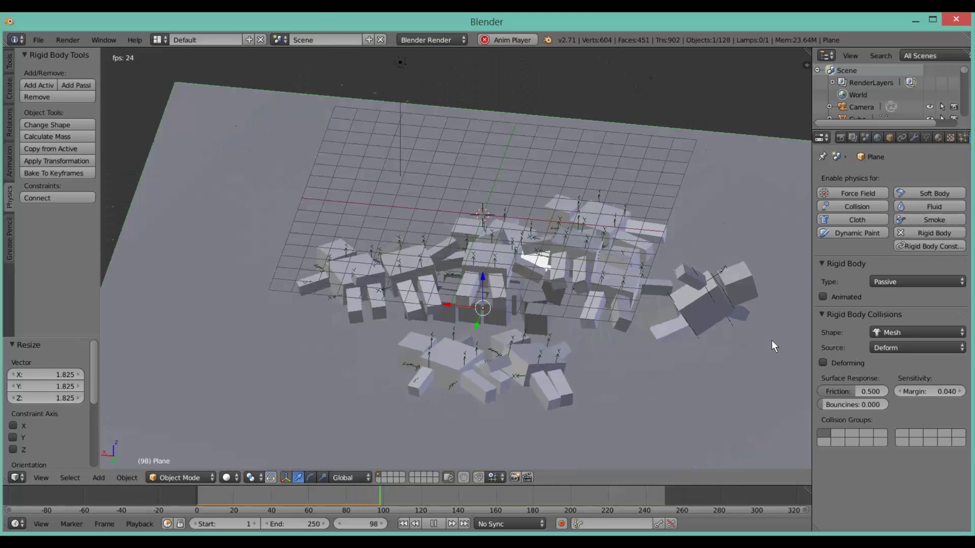
key(Escape)
middle_drag(616, 307, 525, 296)
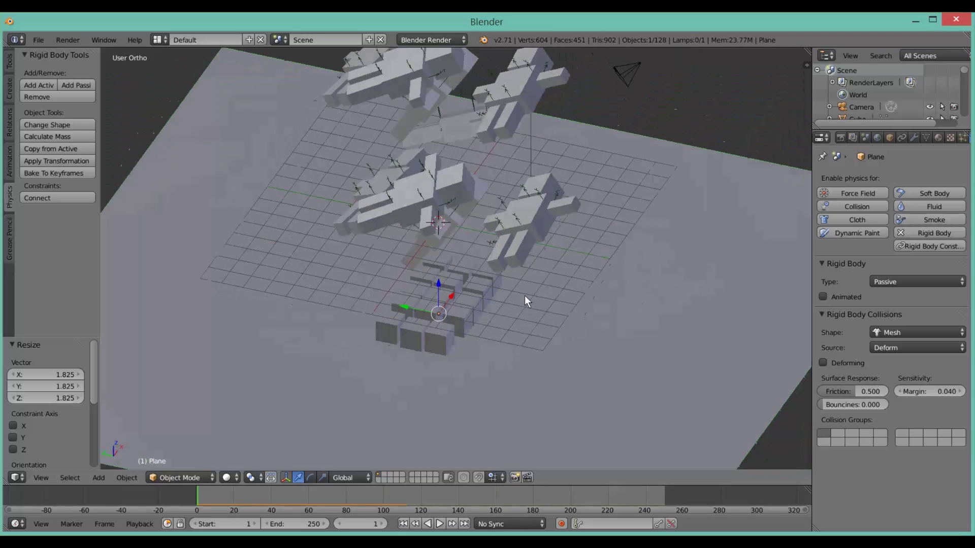
scroll(503, 305, down, 5)
middle_drag(520, 182, 571, 299)
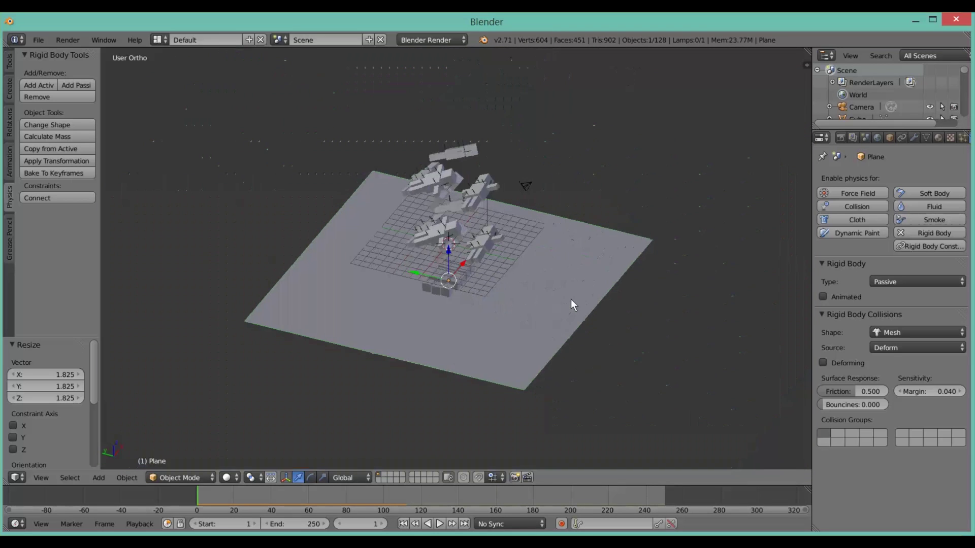
scroll(570, 299, up, 3)
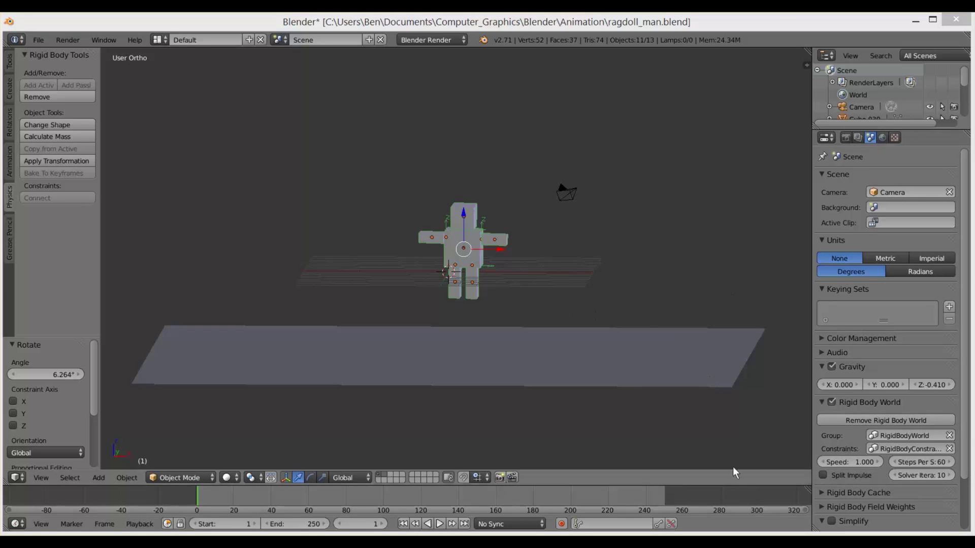
Set the scene's Z gravity to -0.250 in the ragdoll_man.blend file.
click(846, 138)
click(869, 138)
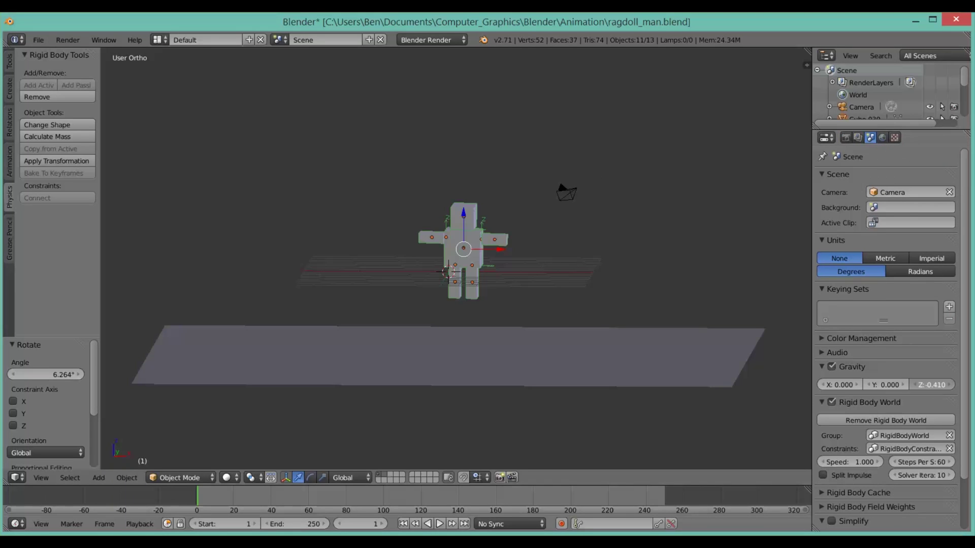
drag(932, 386, 930, 385)
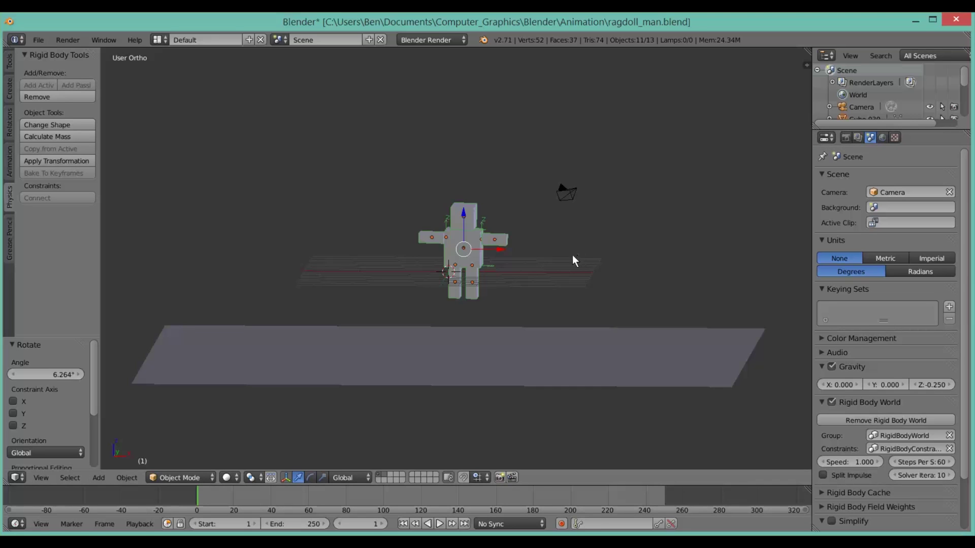
Duplicate the single ragdoll and place the copy above and slightly to the right of the original.
key(g)
key(Escape)
key(shift+d)
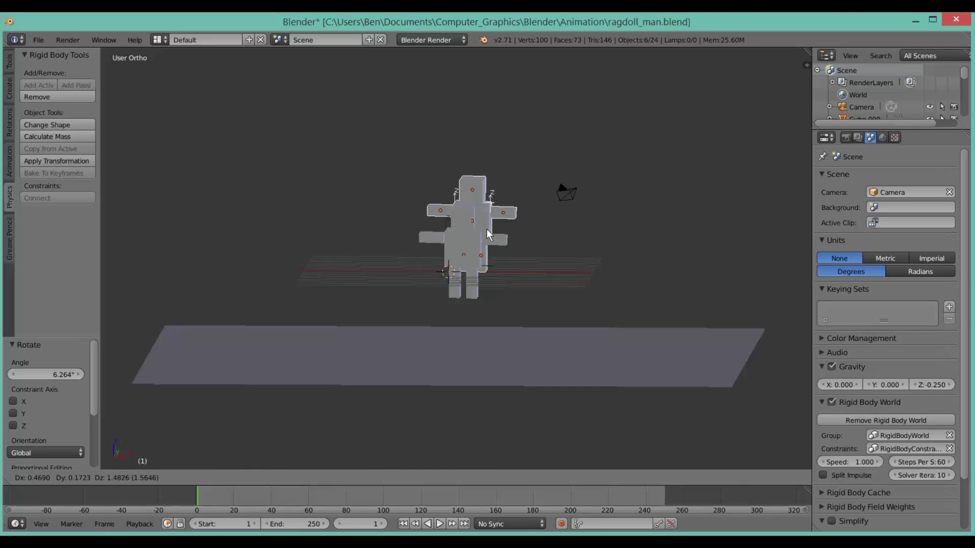
click(499, 189)
middle_drag(541, 223, 567, 253)
scroll(479, 225, up, 3)
key(g)
click(457, 222)
key(g)
click(524, 227)
key(KP_5)
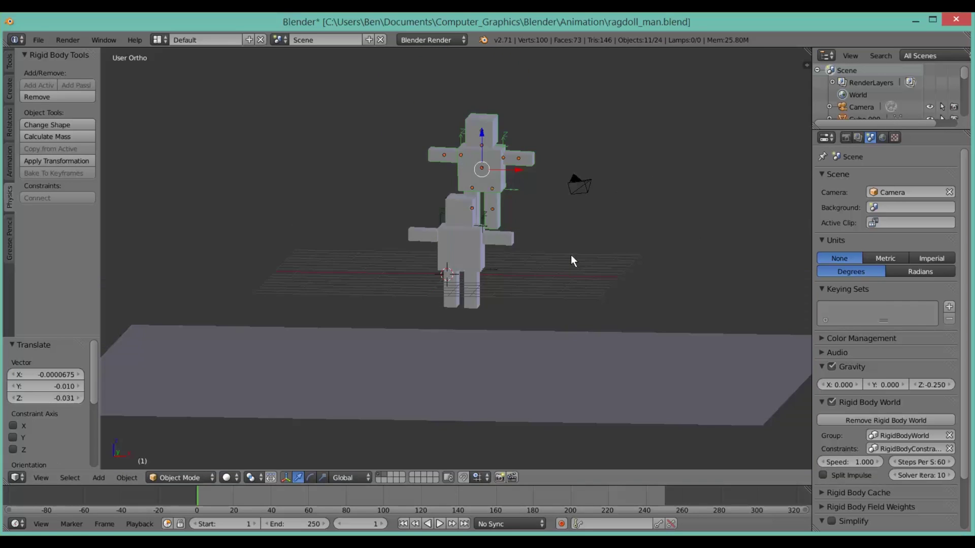
Play the low-gravity simulation and watch how the two ragdolls move and collide.
scroll(571, 256, down, 2)
scroll(571, 256, up, 2)
key(alt+a)
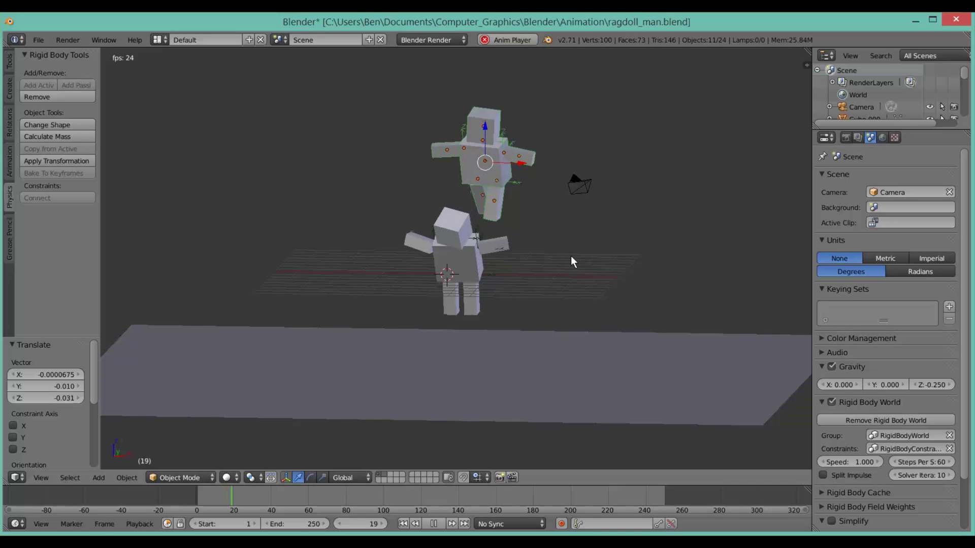
middle_drag(571, 255, 549, 254)
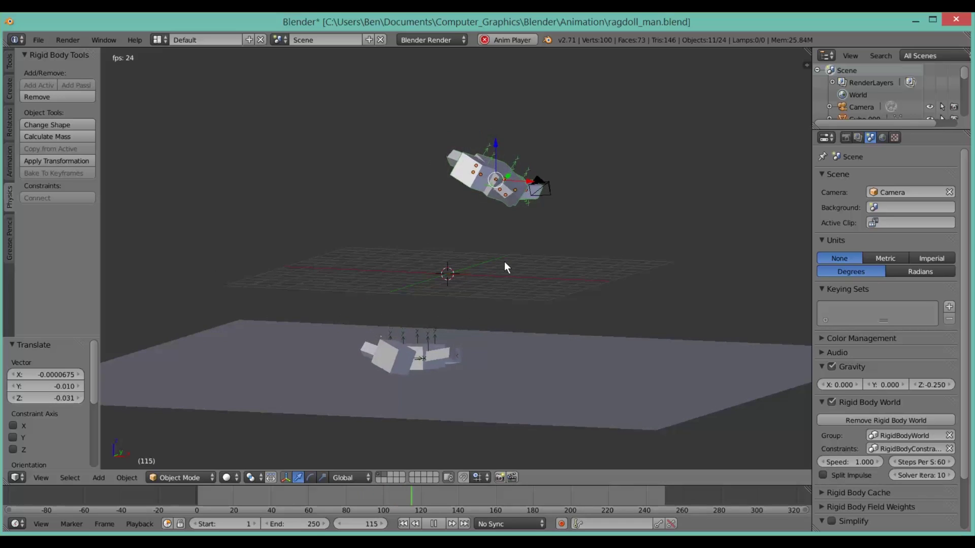
key(Escape)
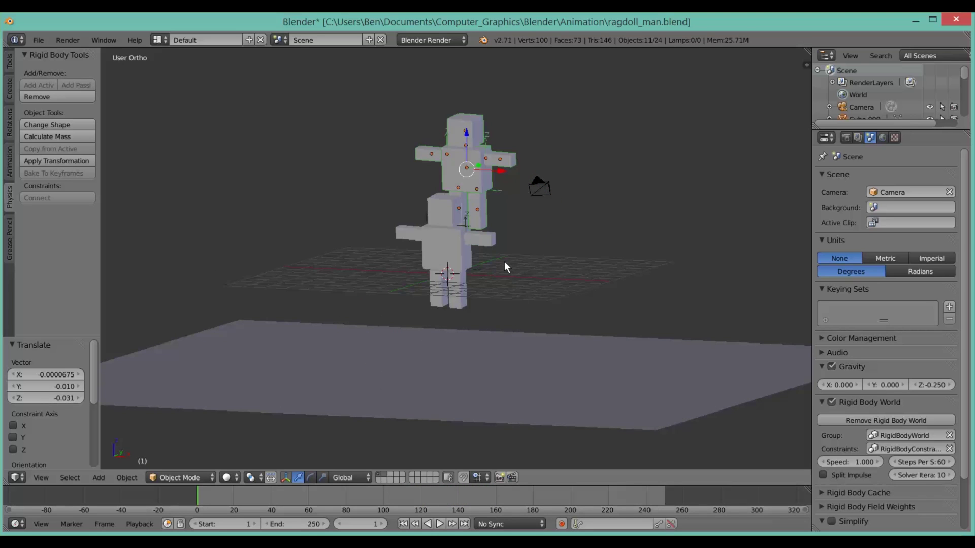
Trackball-rotate the upper ragdoll by about -146.677° and -81.933°.
key(r)
key(r)
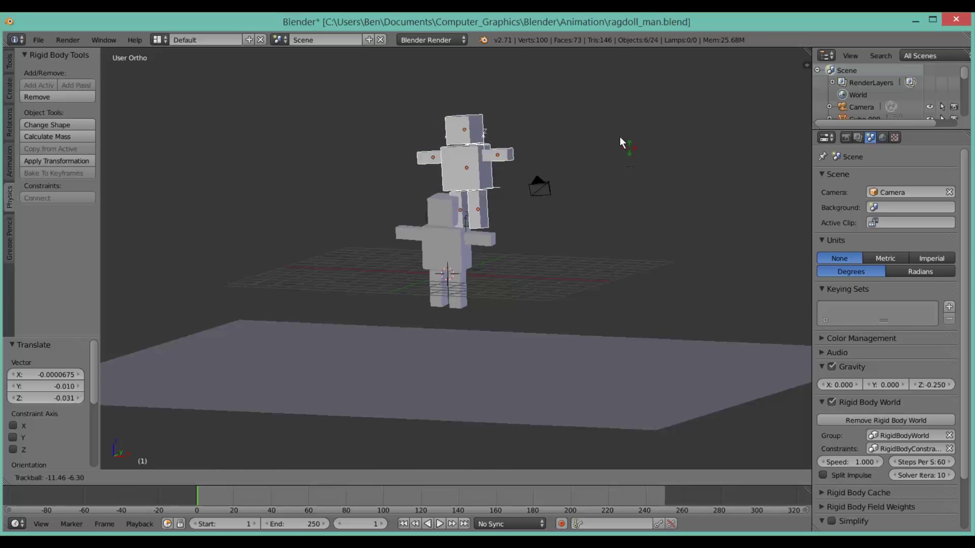
click(564, 137)
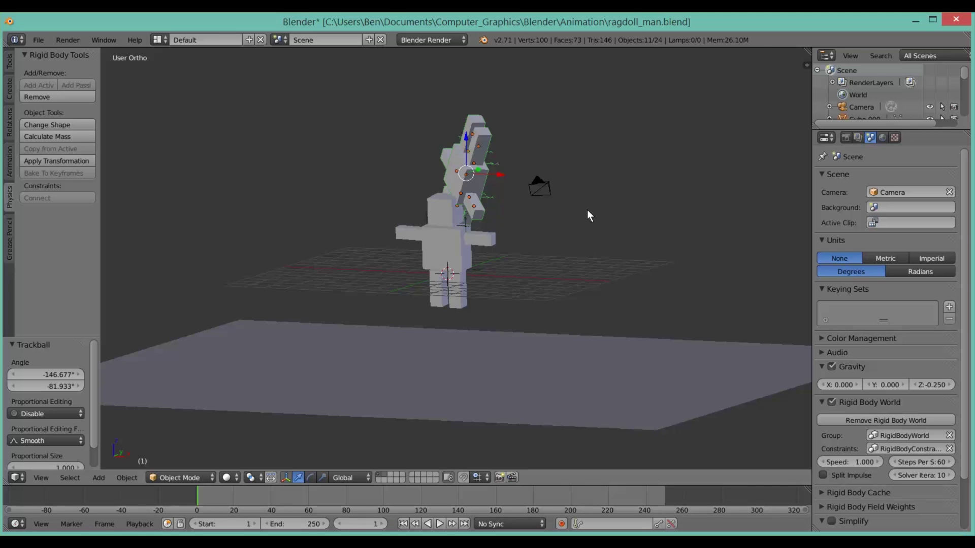
Replay the simulation with the tumbled upper ragdoll, viewing the collision from another angle and farther away.
key(alt+a)
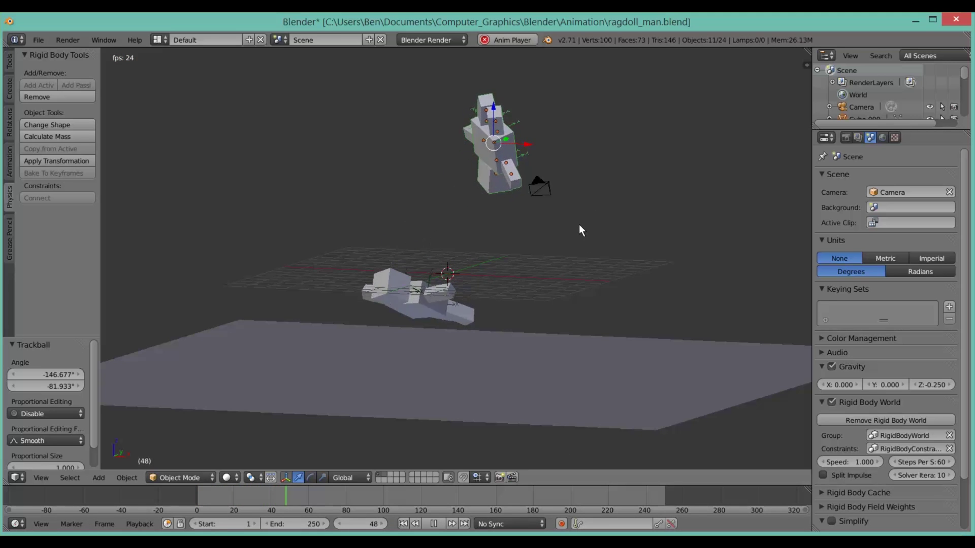
middle_drag(556, 225, 537, 279)
scroll(458, 370, down, 5)
key(Escape)
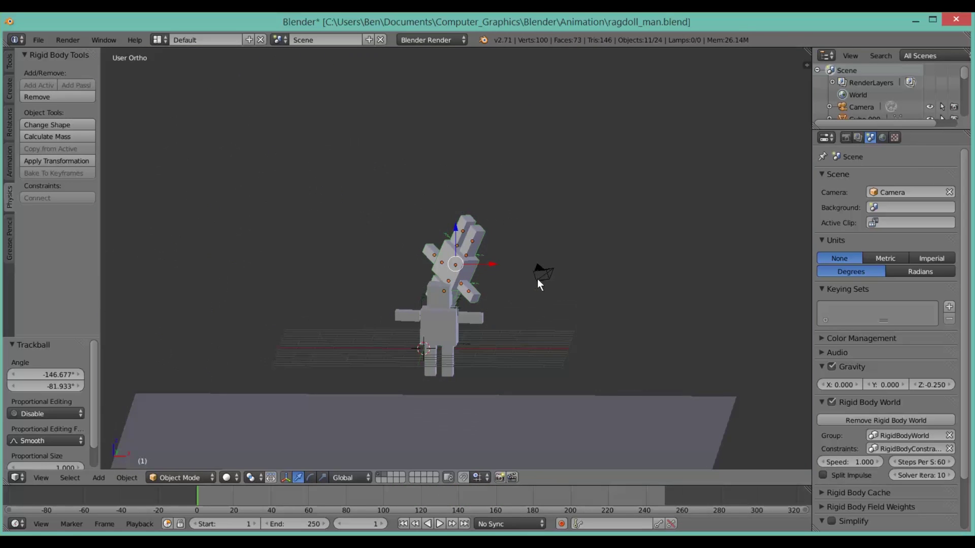